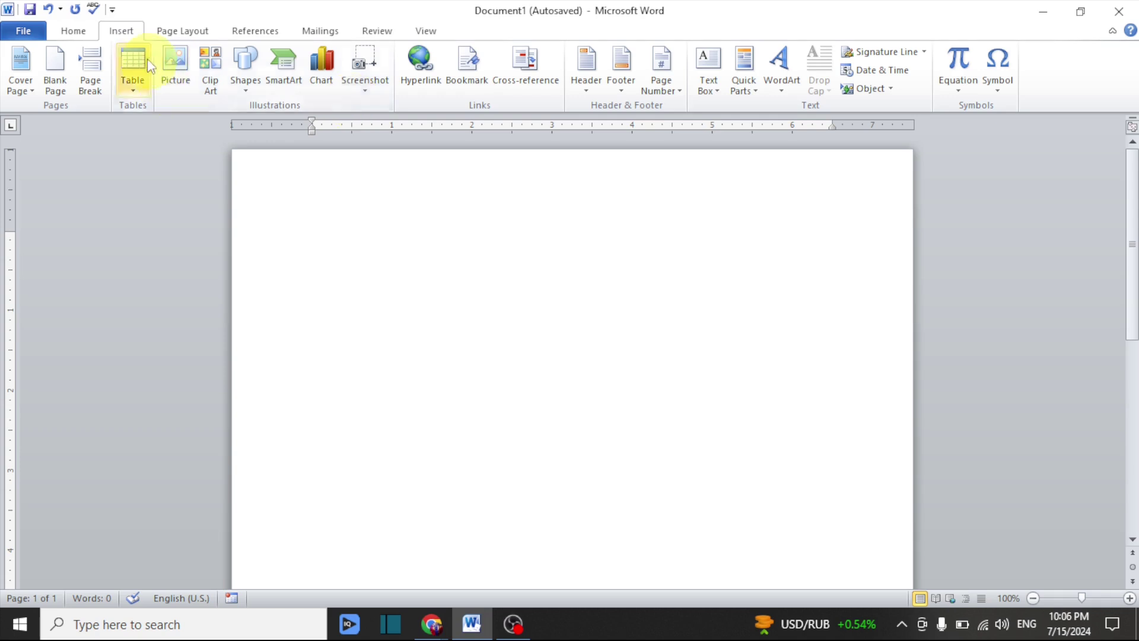
# Insert the built-in Perspective cover page into the blank document
pyautogui.click(73, 30)
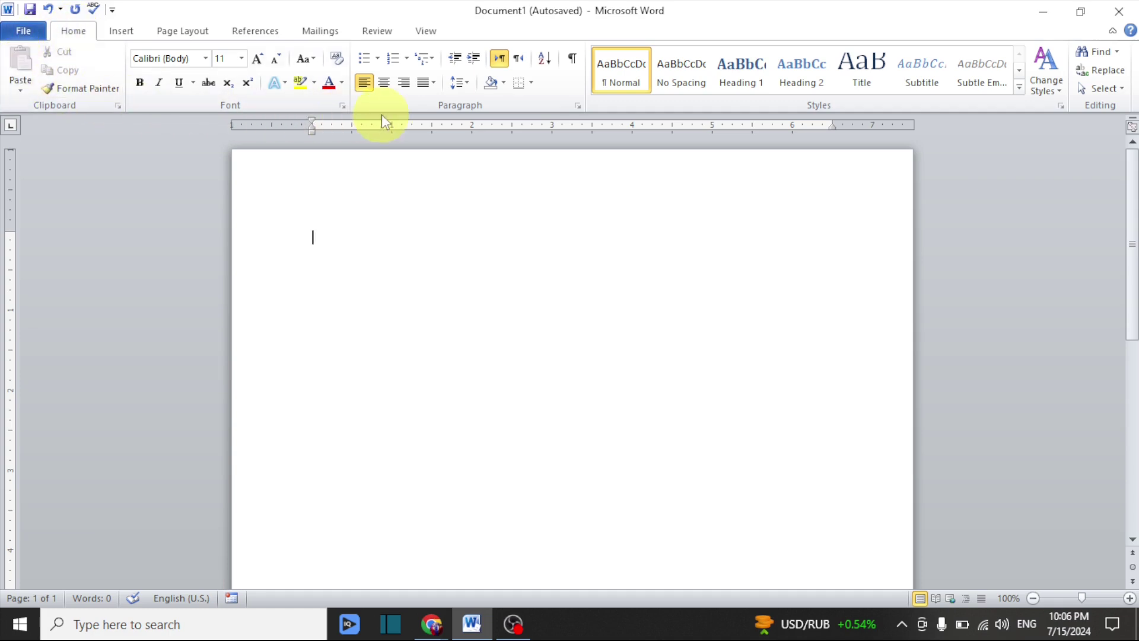
pyautogui.click(121, 31)
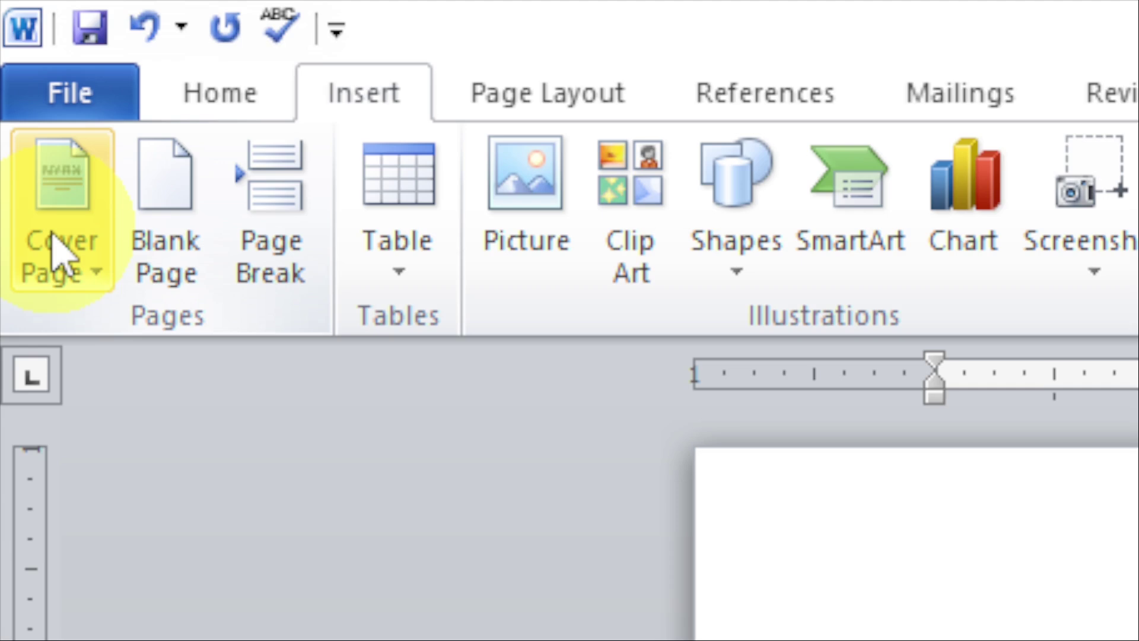
pyautogui.click(51, 244)
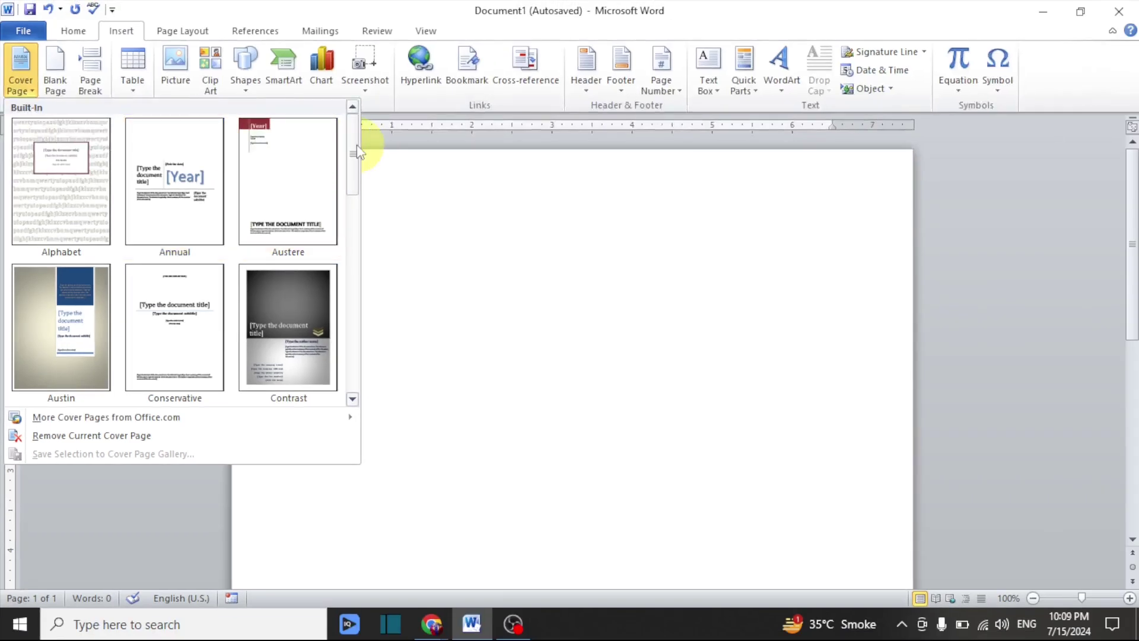
pyautogui.moveTo(357, 151); pyautogui.dragTo(355, 277)
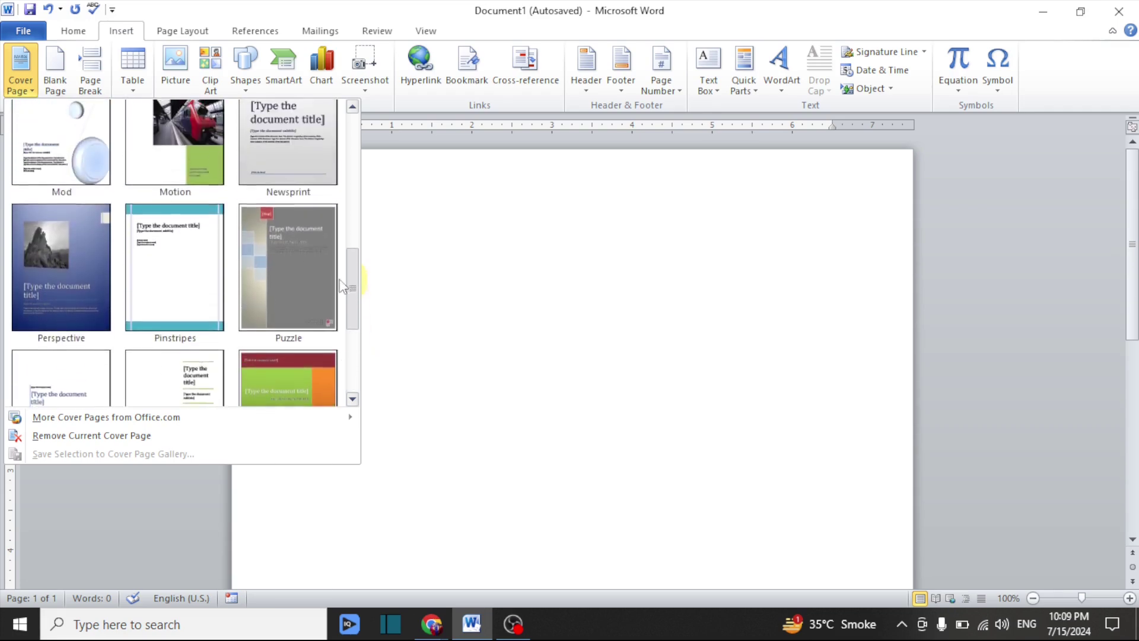
pyautogui.click(197, 302)
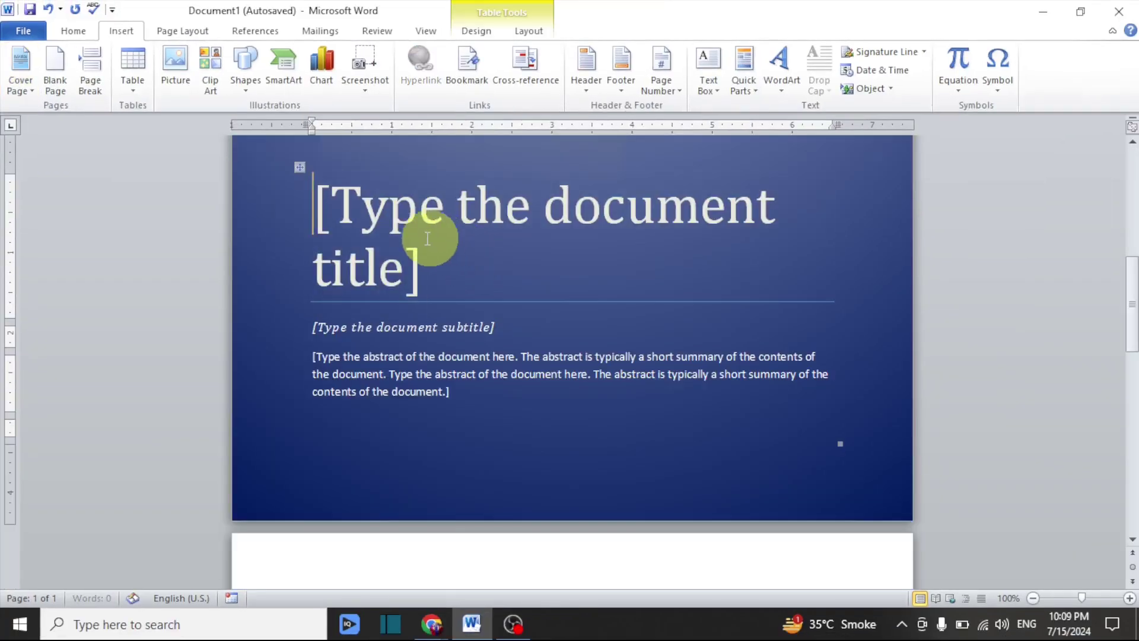
# Look over the inserted cover page, including its picture and the title, subtitle and abstract placeholders
pyautogui.scroll(-3, 663, 253)
pyautogui.scroll(10, 504, 265)
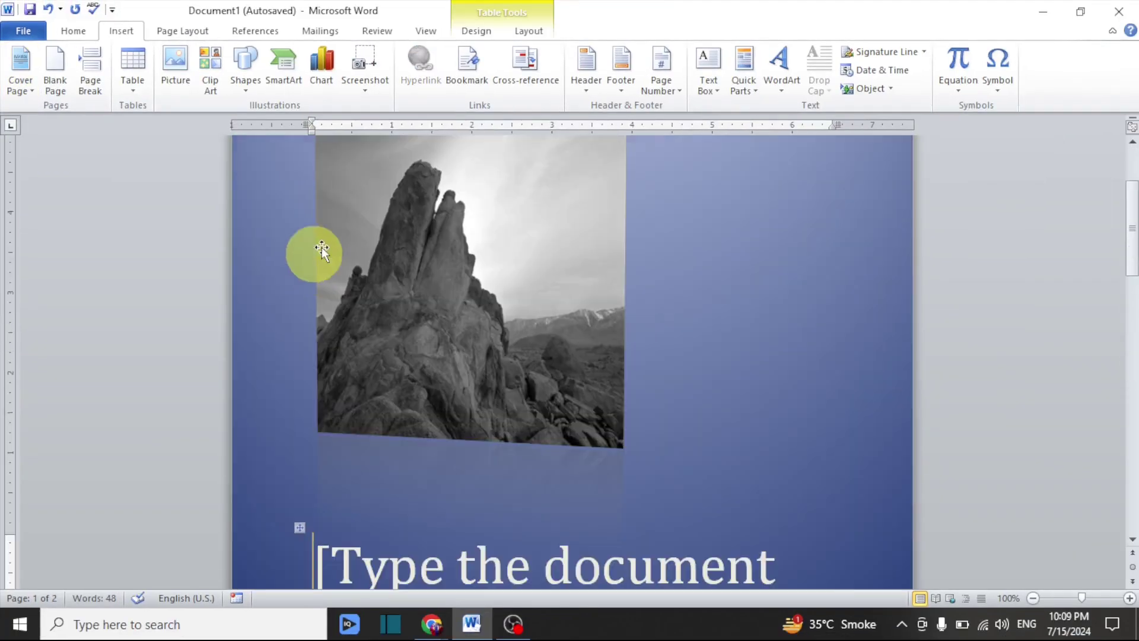
pyautogui.scroll(-3, 452, 287)
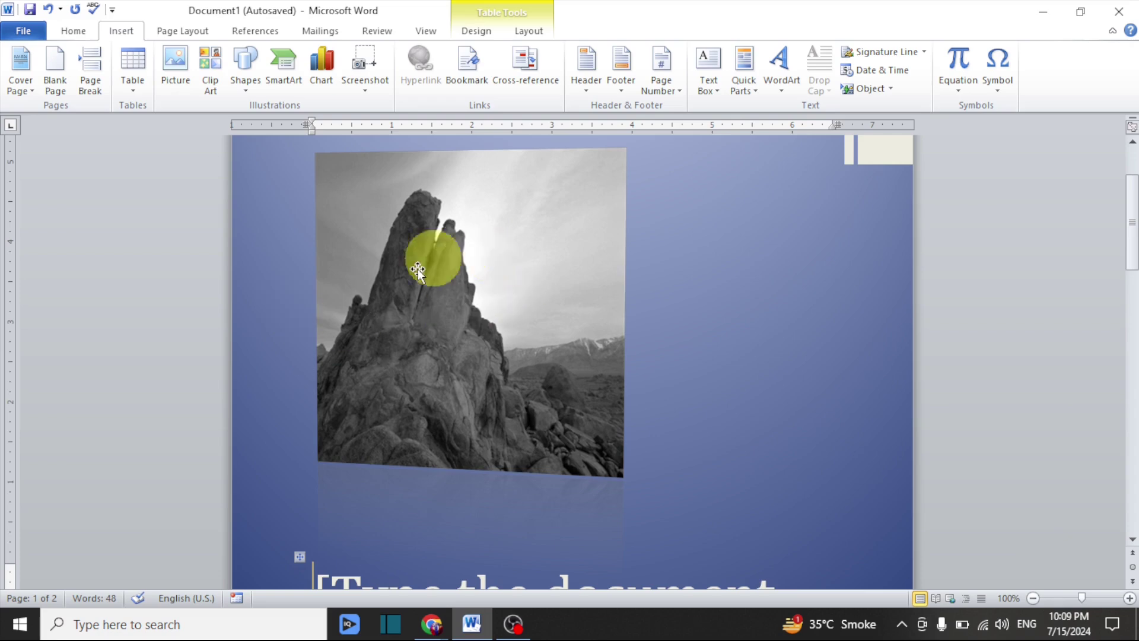
pyautogui.scroll(-3, 452, 297)
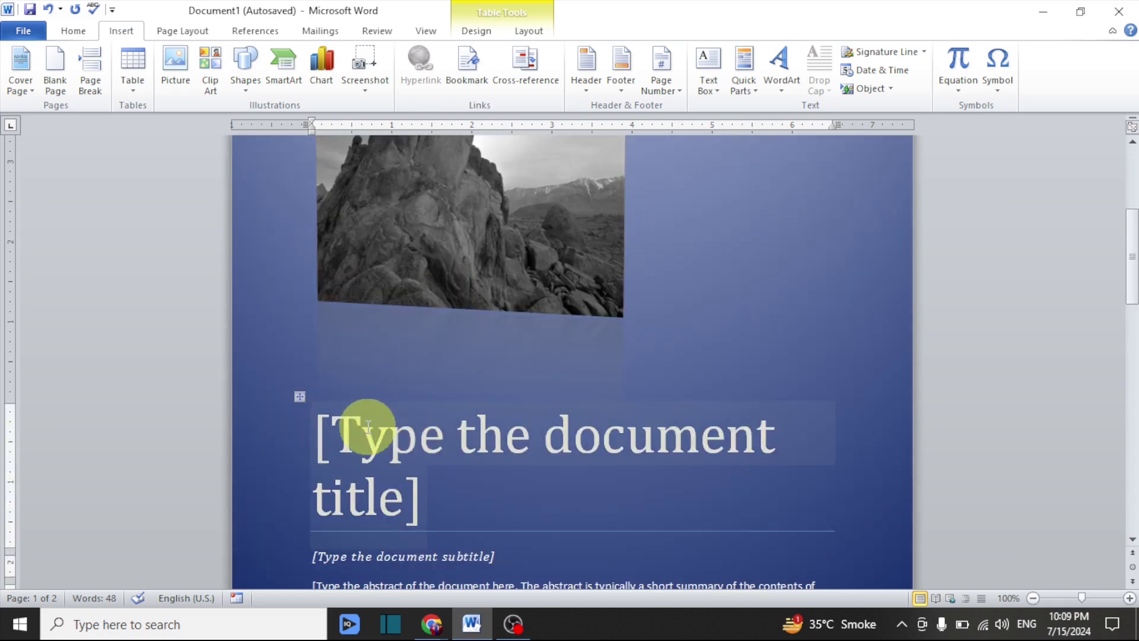
pyautogui.scroll(-3, 453, 450)
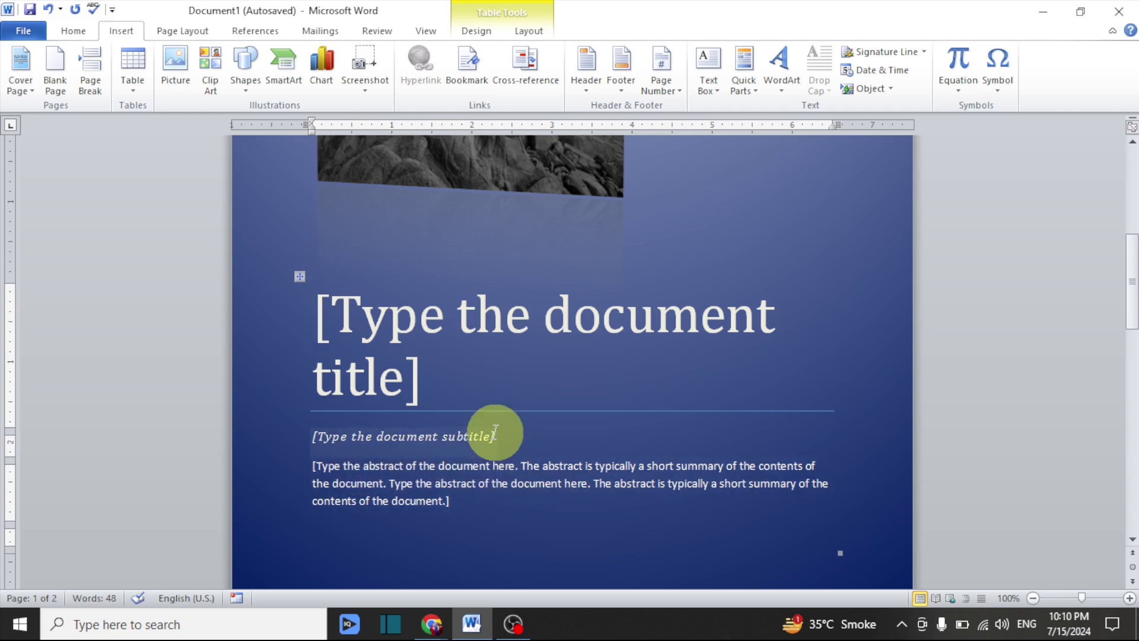
pyautogui.scroll(1, 494, 431)
pyautogui.scroll(4, 494, 432)
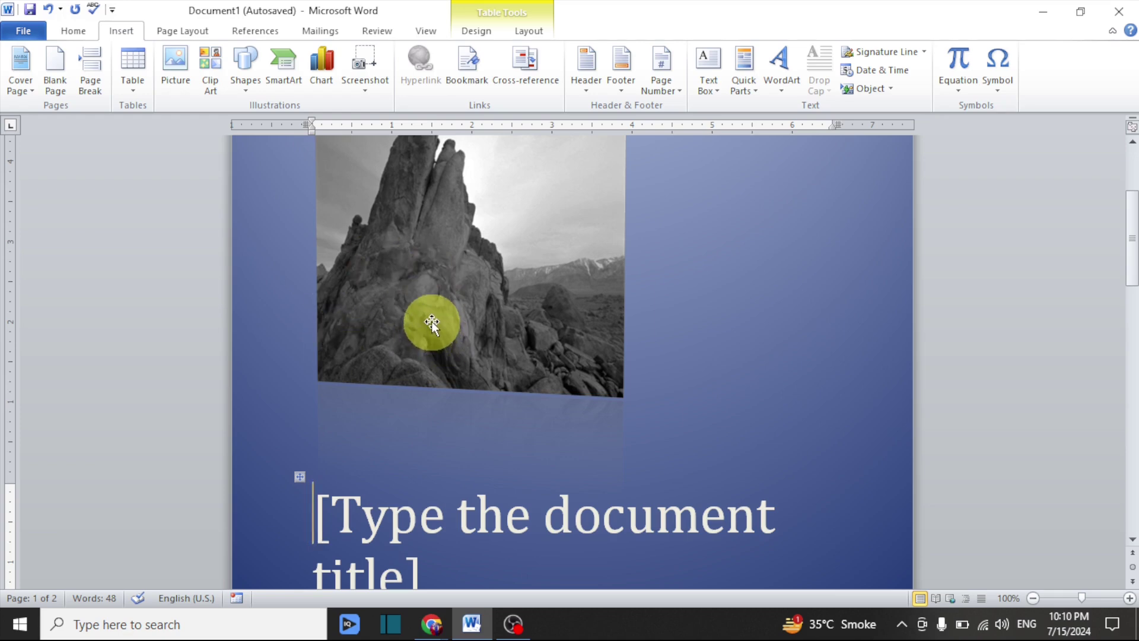
# Remove the current cover page from the document
pyautogui.click(20, 87)
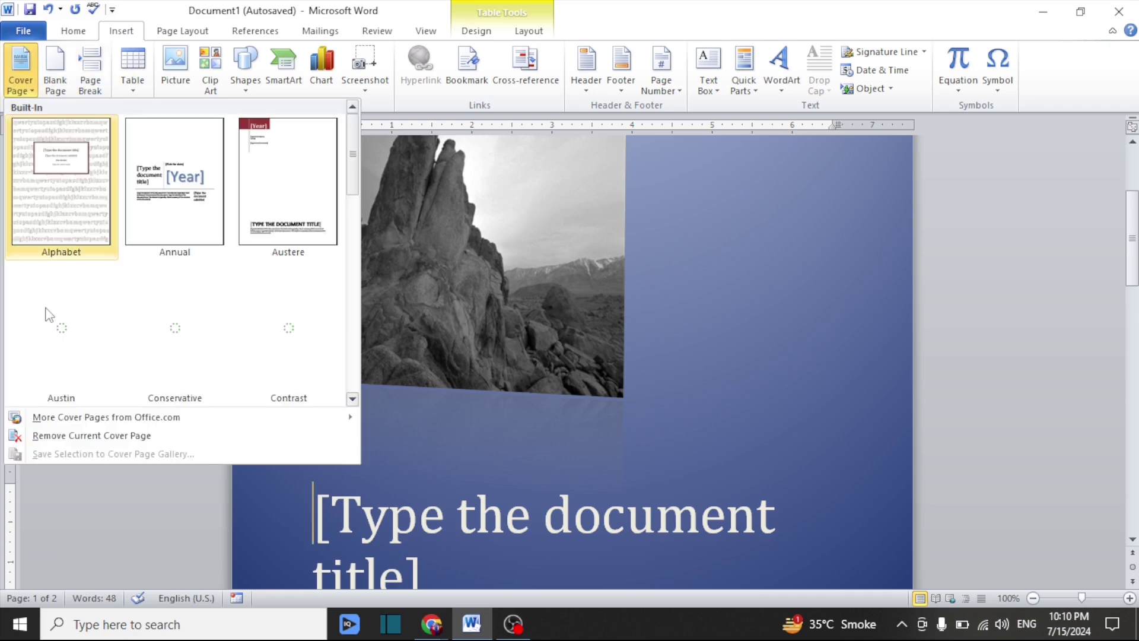
pyautogui.click(66, 438)
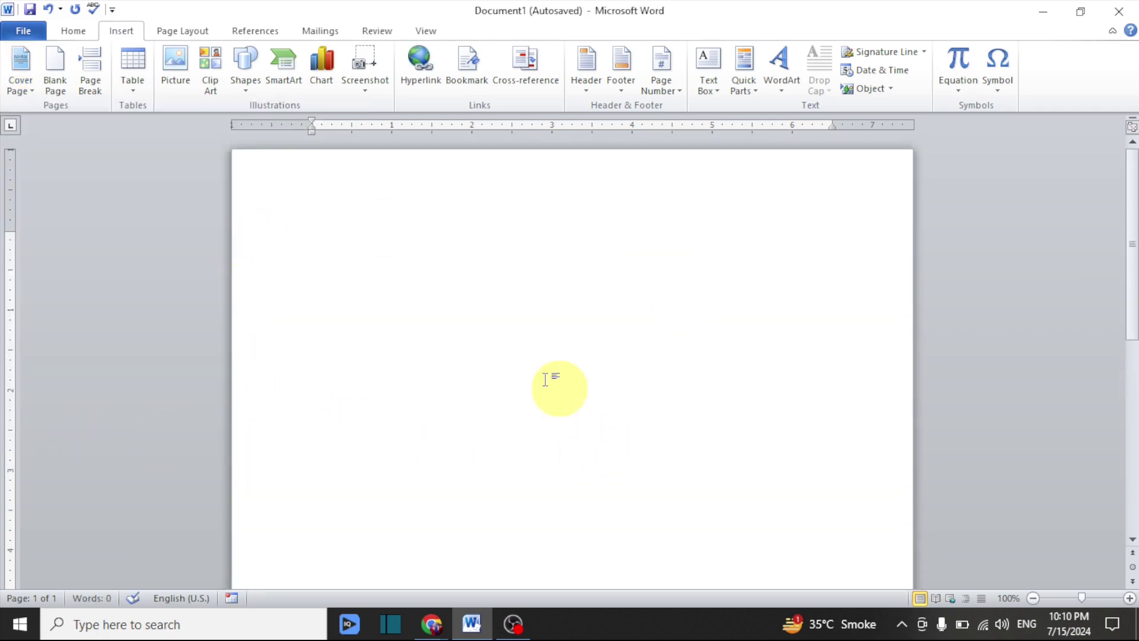
pyautogui.scroll(-4, 440, 409)
pyautogui.scroll(4, 436, 404)
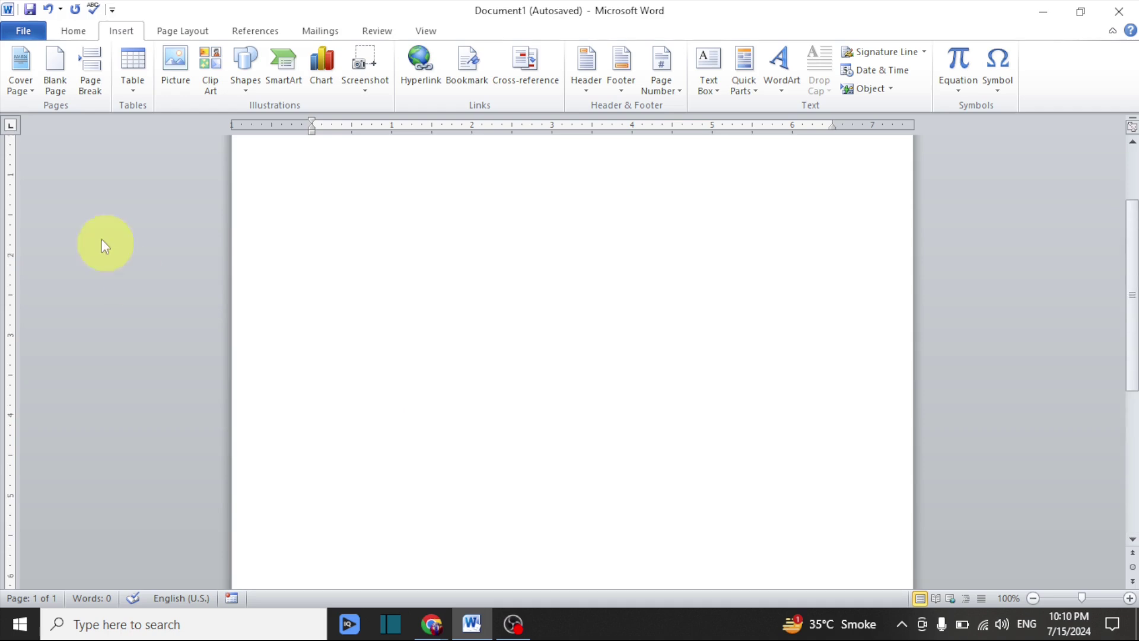
pyautogui.click(18, 89)
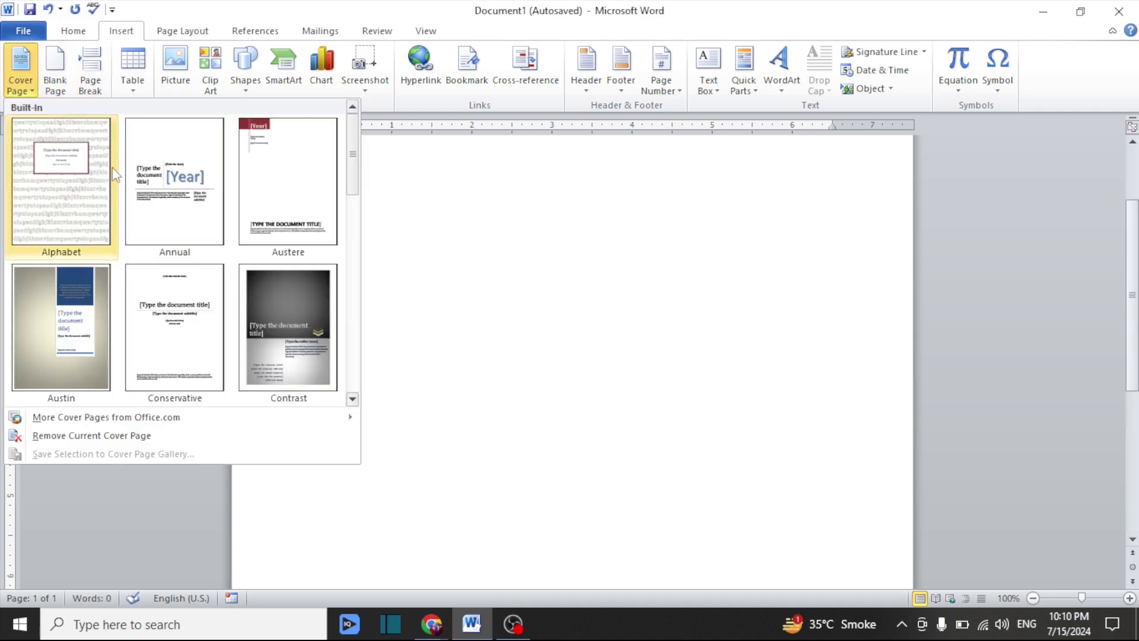
pyautogui.click(287, 174)
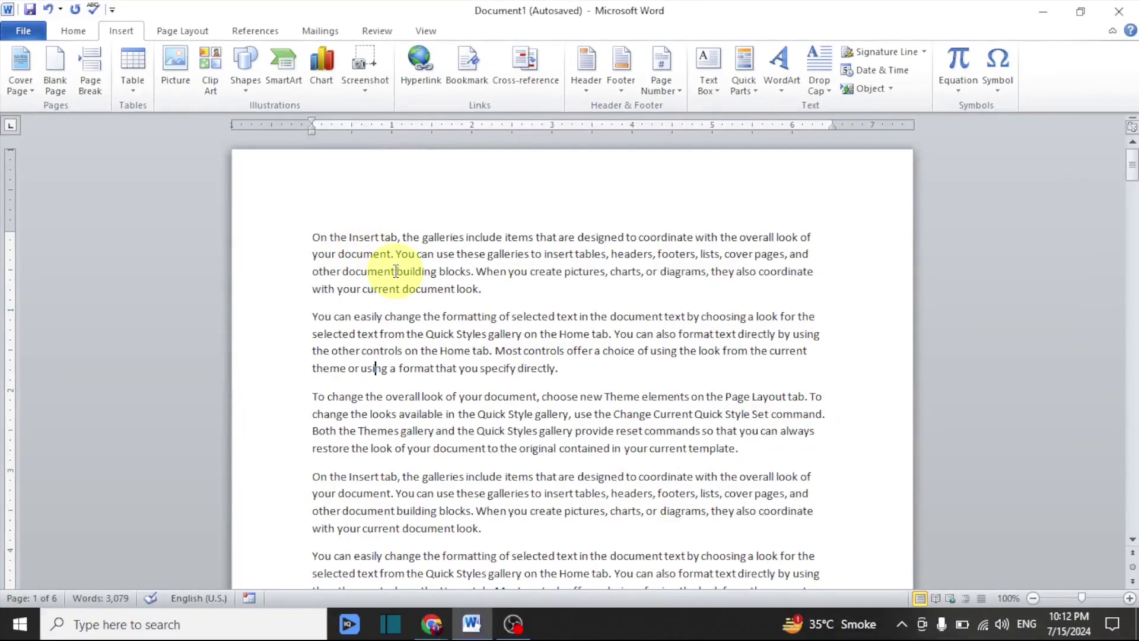
# Insert a blank page at the cursor position in the document text
pyautogui.scroll(-3, 396, 271)
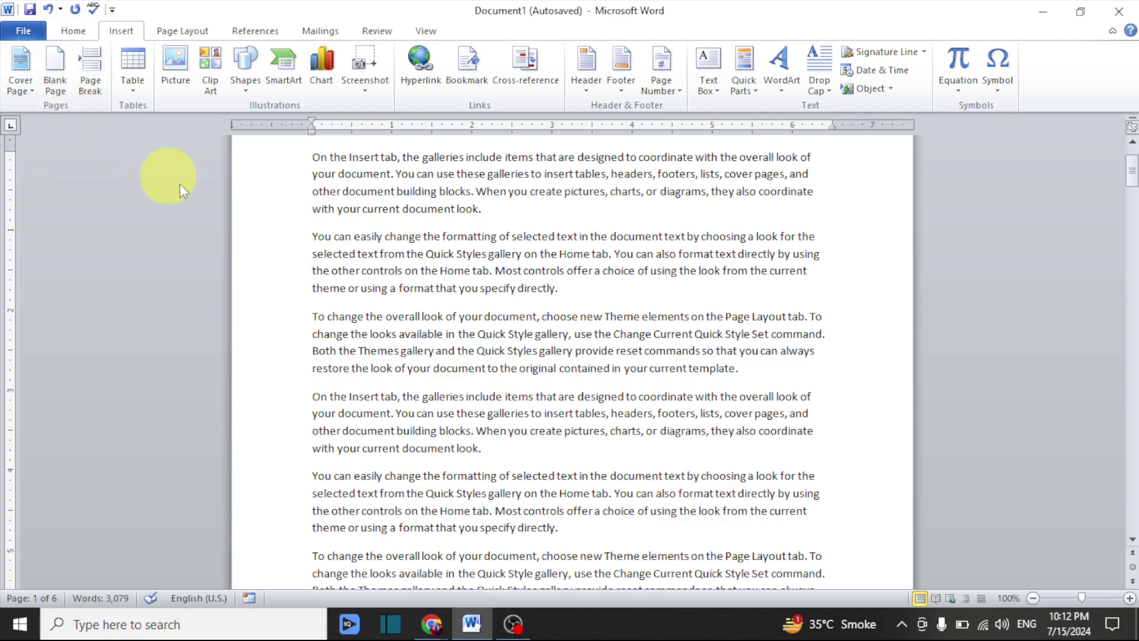
pyautogui.scroll(-3, 387, 254)
pyautogui.scroll(2, 388, 254)
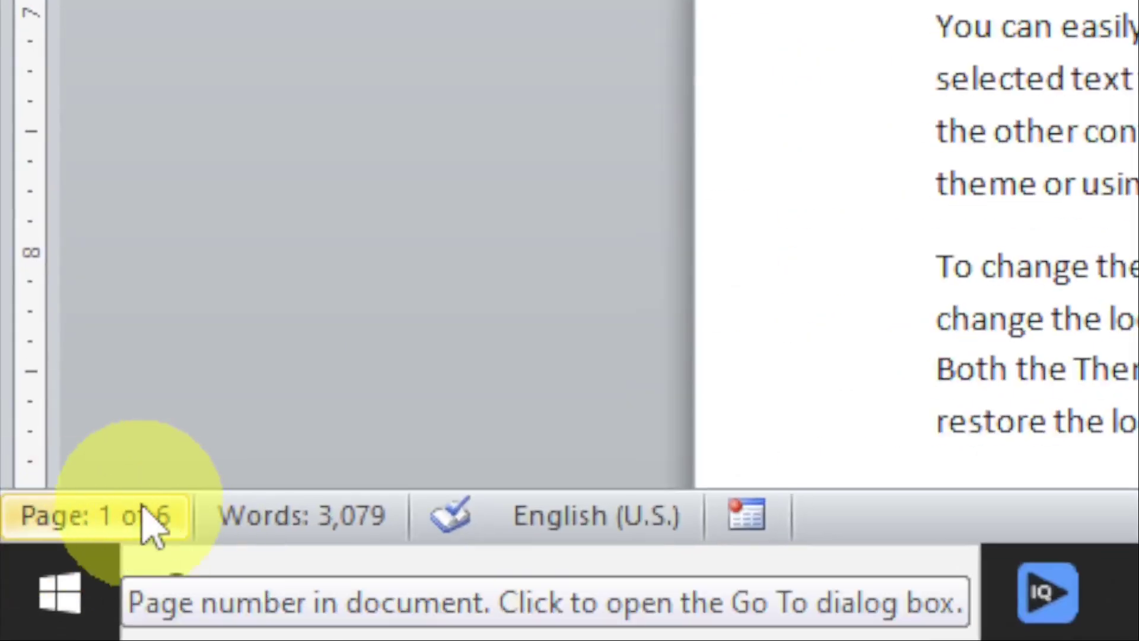
pyautogui.scroll(-3, 295, 328)
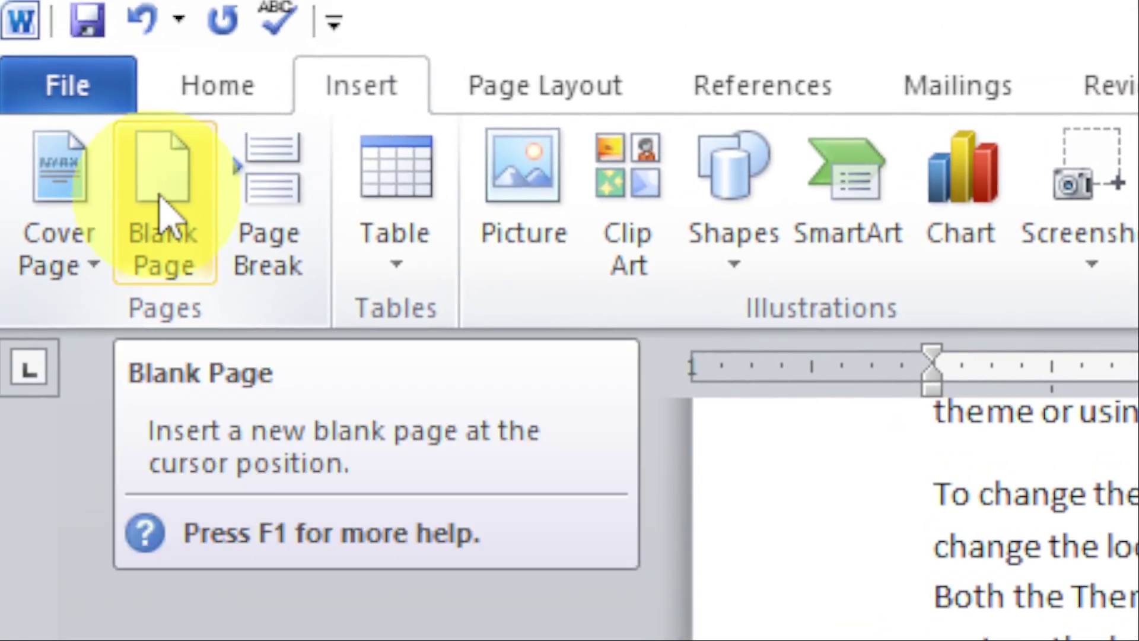
pyautogui.click(165, 212)
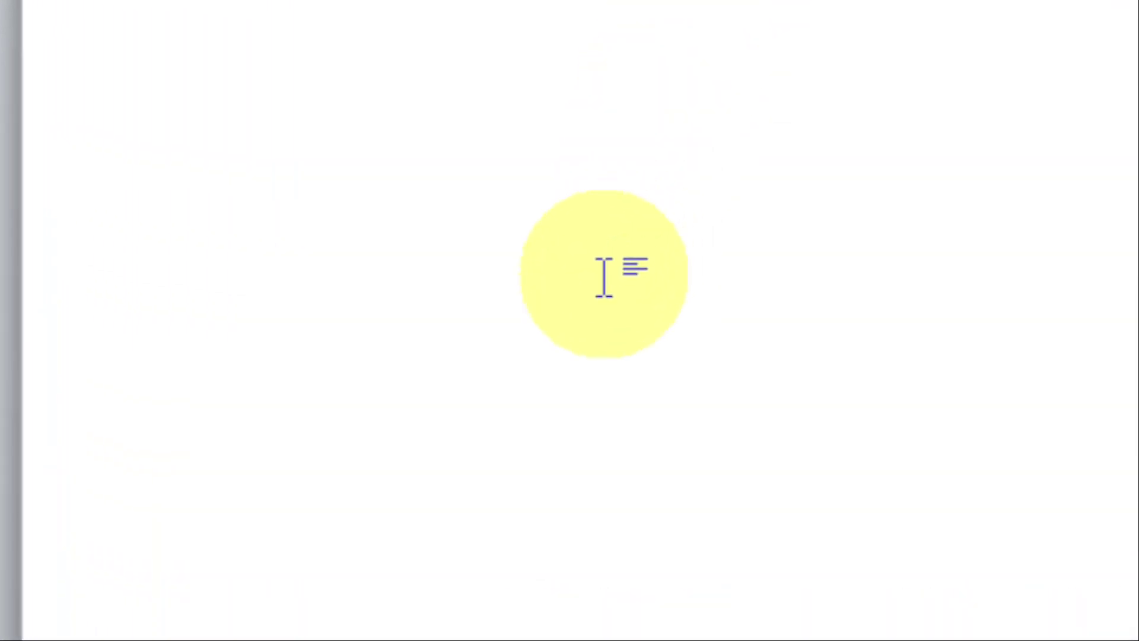
# Insert a page break after a paragraph ending "using a format that you specify directly."
pyautogui.scroll(-5, 586, 296)
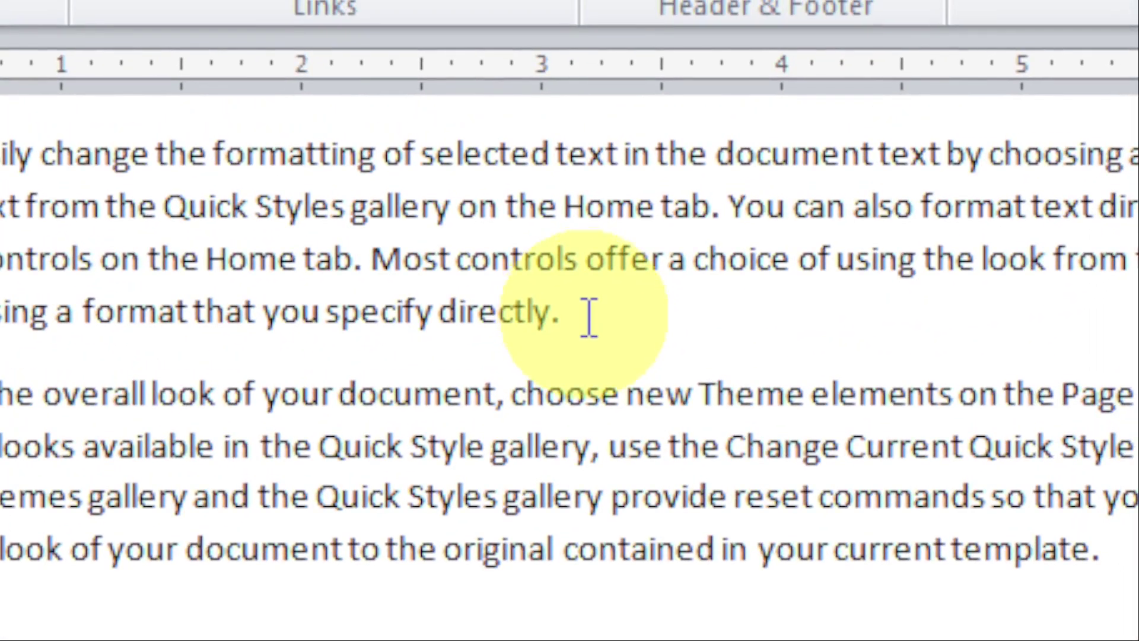
pyautogui.click(589, 317)
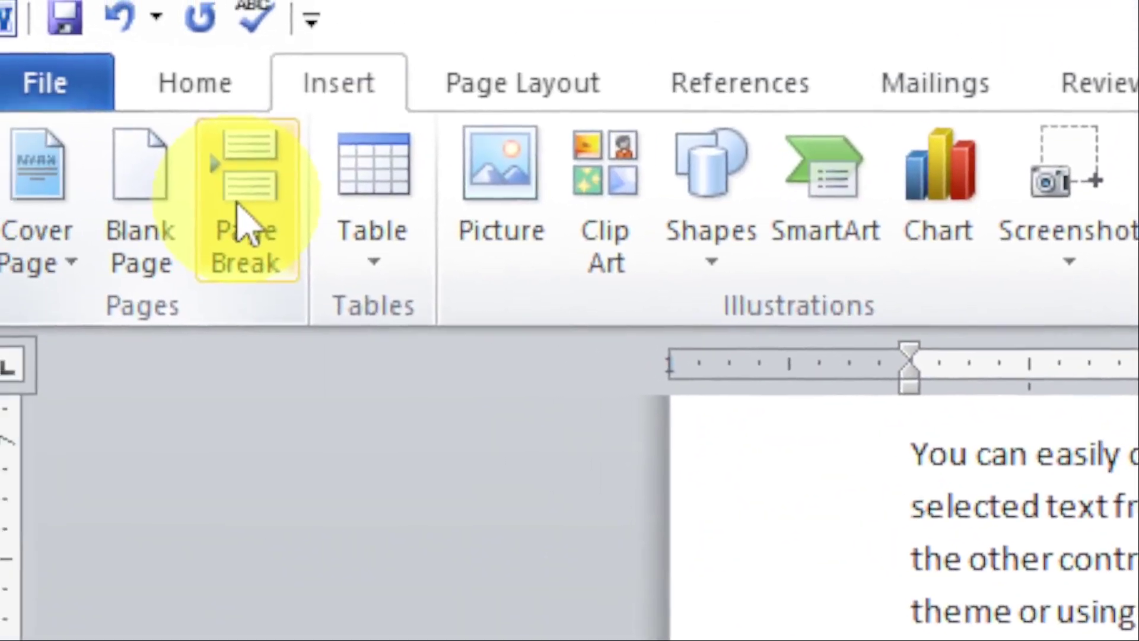
pyautogui.click(244, 221)
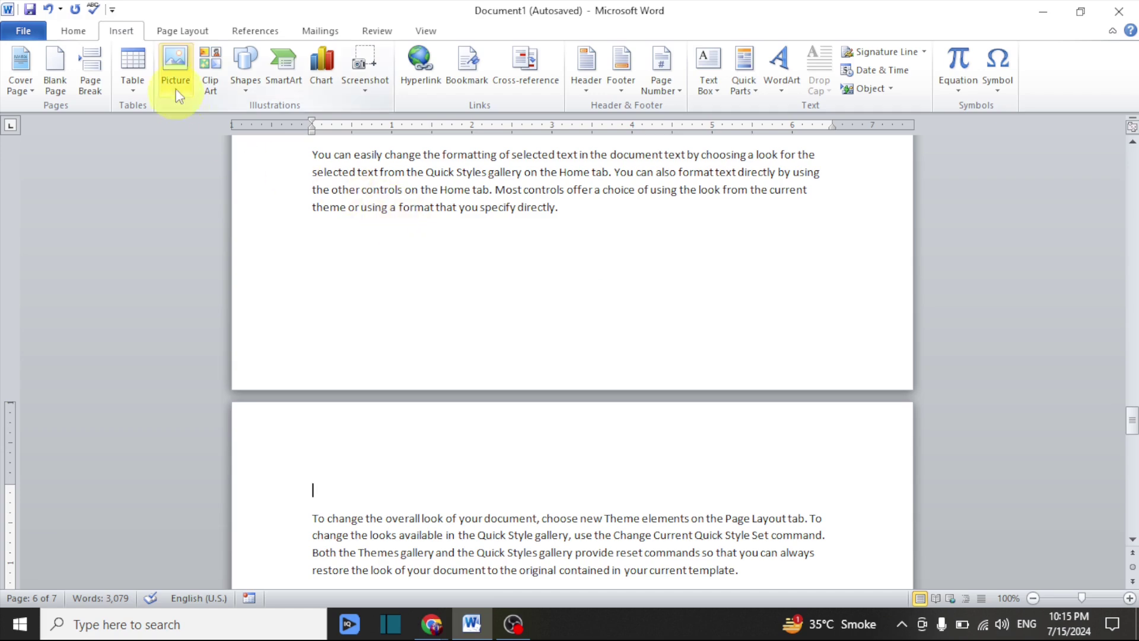
# Show the formatting marks and delete the page break below the paragraph ending "specify directly."
pyautogui.click(72, 35)
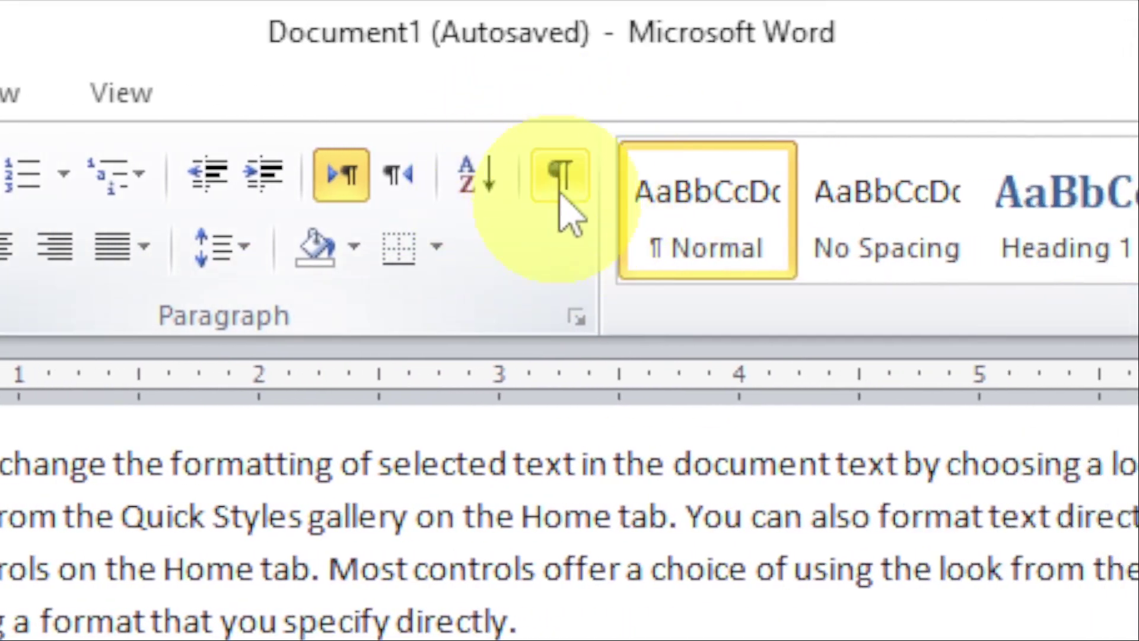
pyautogui.click(565, 177)
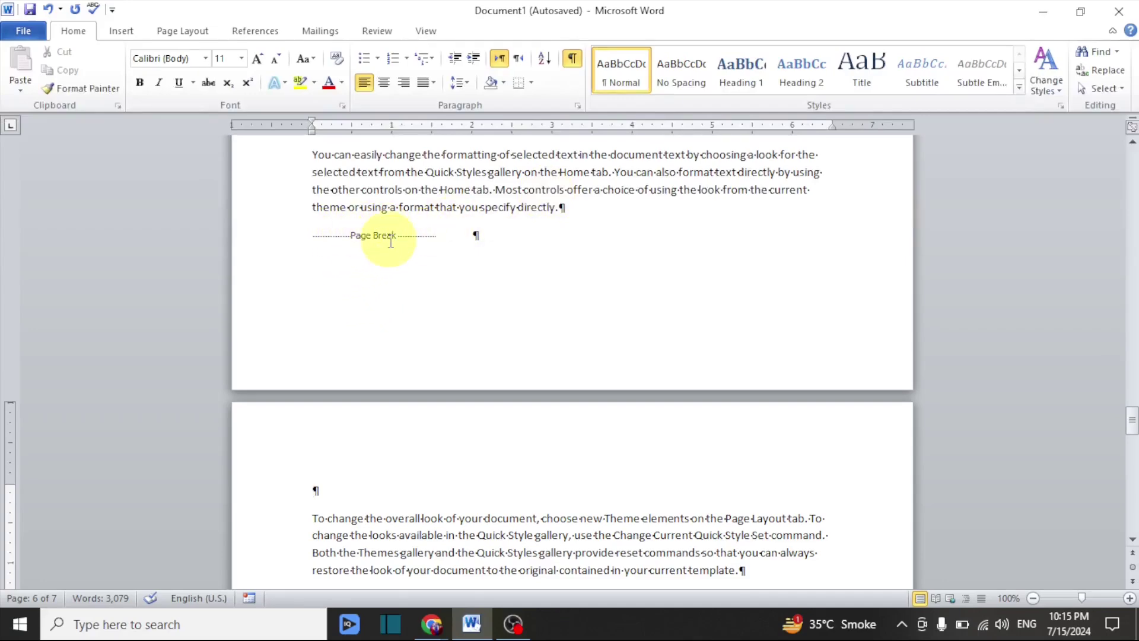
pyautogui.scroll(-10, 415, 290)
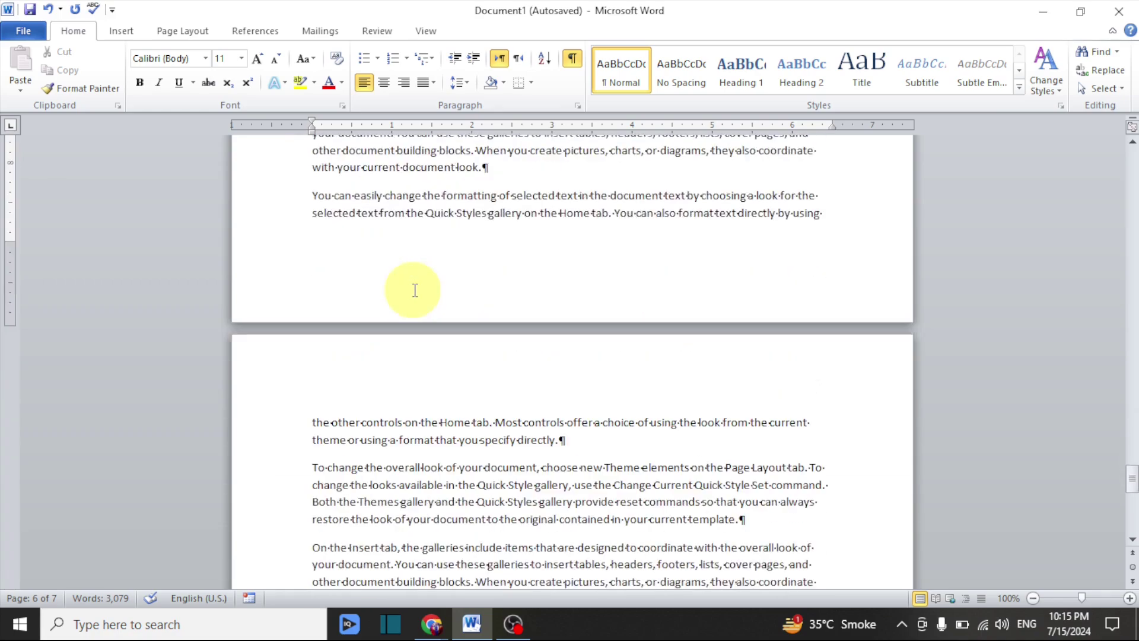
pyautogui.scroll(-8, 415, 290)
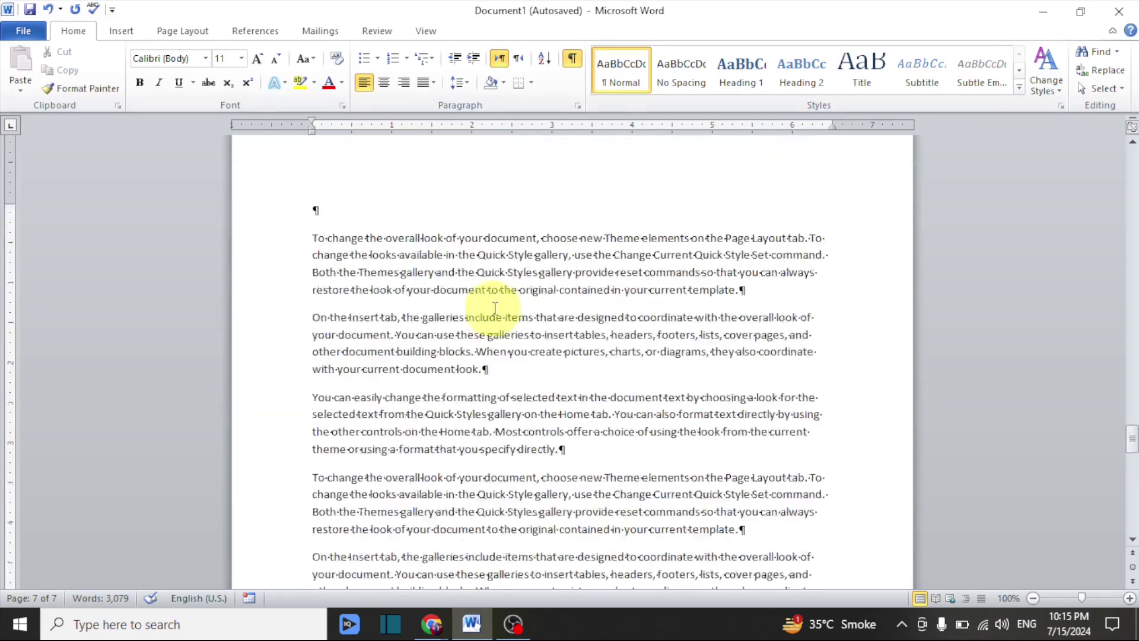
pyautogui.scroll(6, 495, 308)
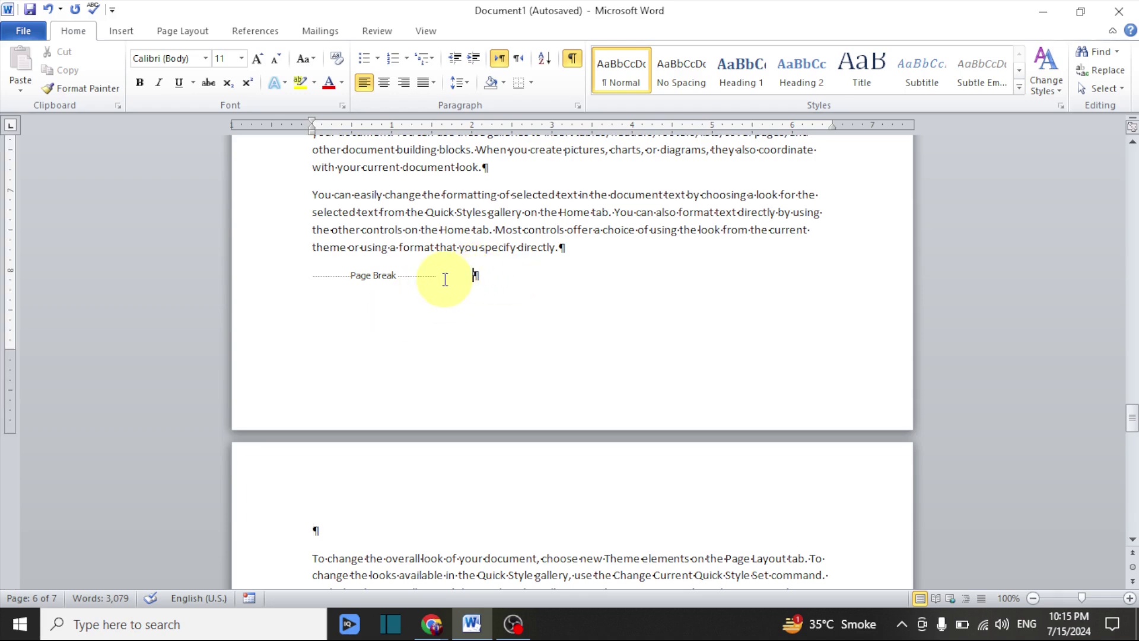
pyautogui.press('BackSpace')
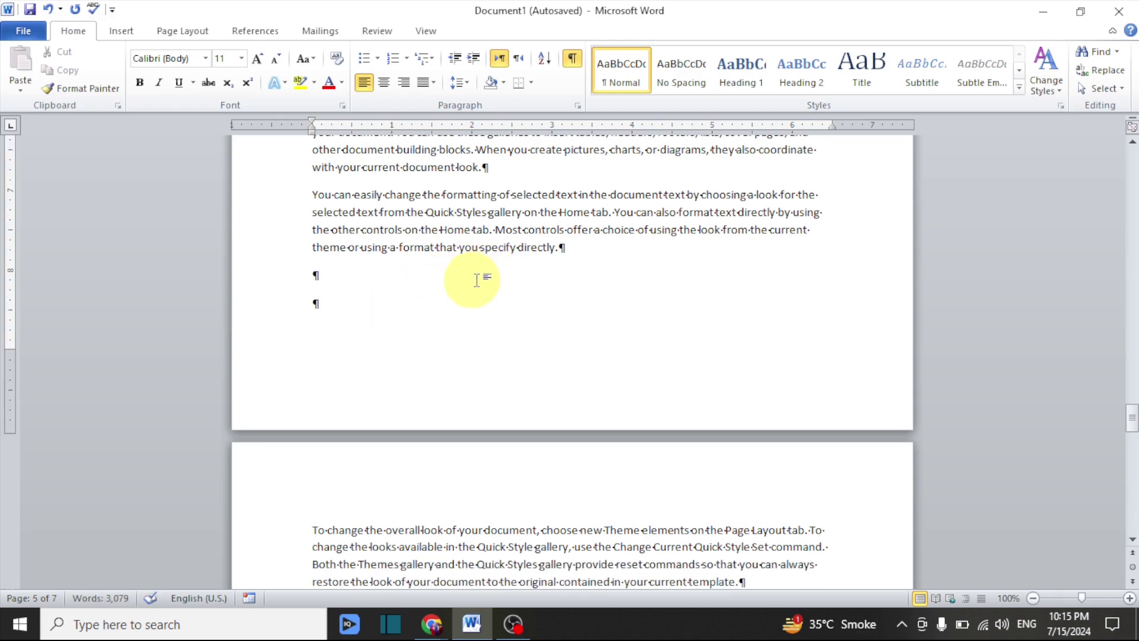
# Insert the 960 x 960 PNG portrait with the pink neon circle from the New Volume (F:) drive into the document
pyautogui.click(121, 31)
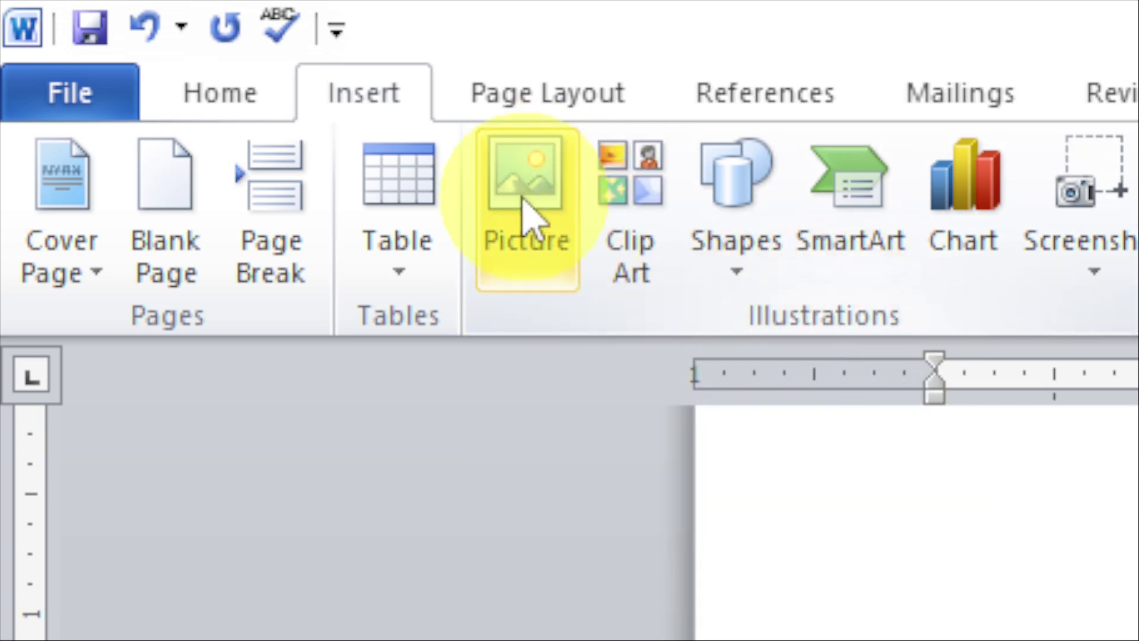
pyautogui.click(530, 219)
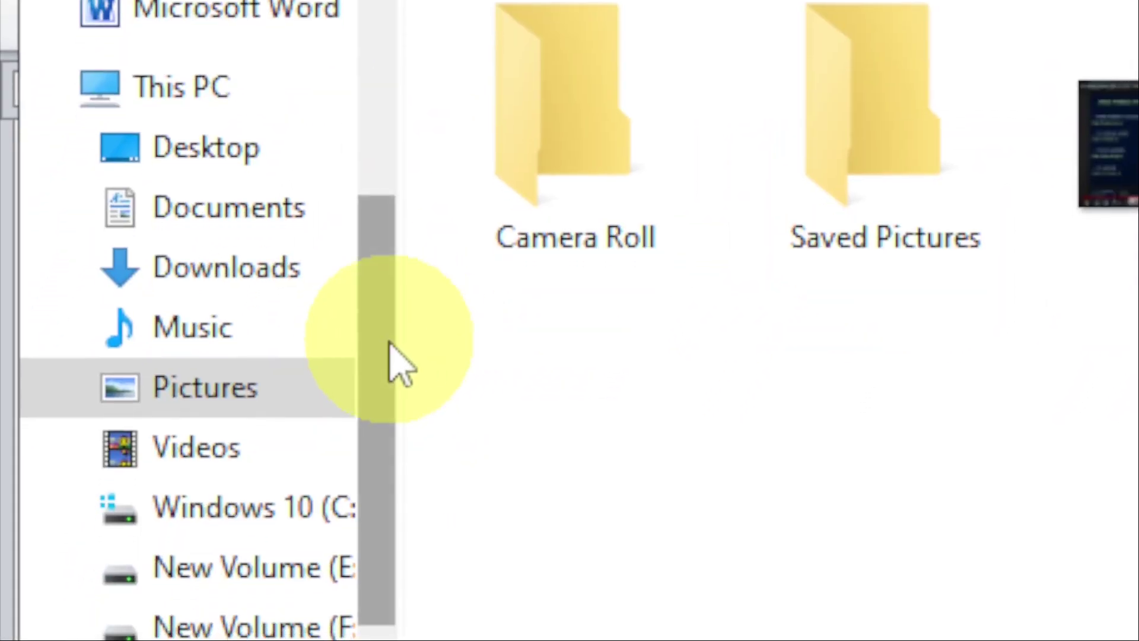
pyautogui.moveTo(356, 503); pyautogui.dragTo(344, 640)
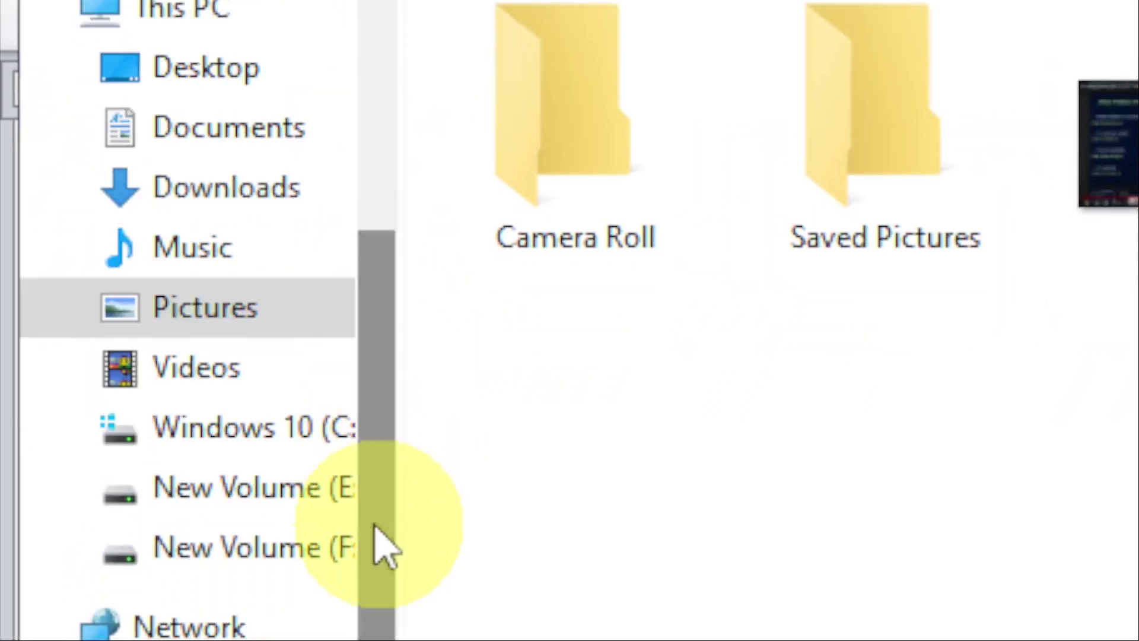
pyautogui.click(273, 537)
pyautogui.scroll(-2, 916, 432)
pyautogui.doubleClick(581, 537)
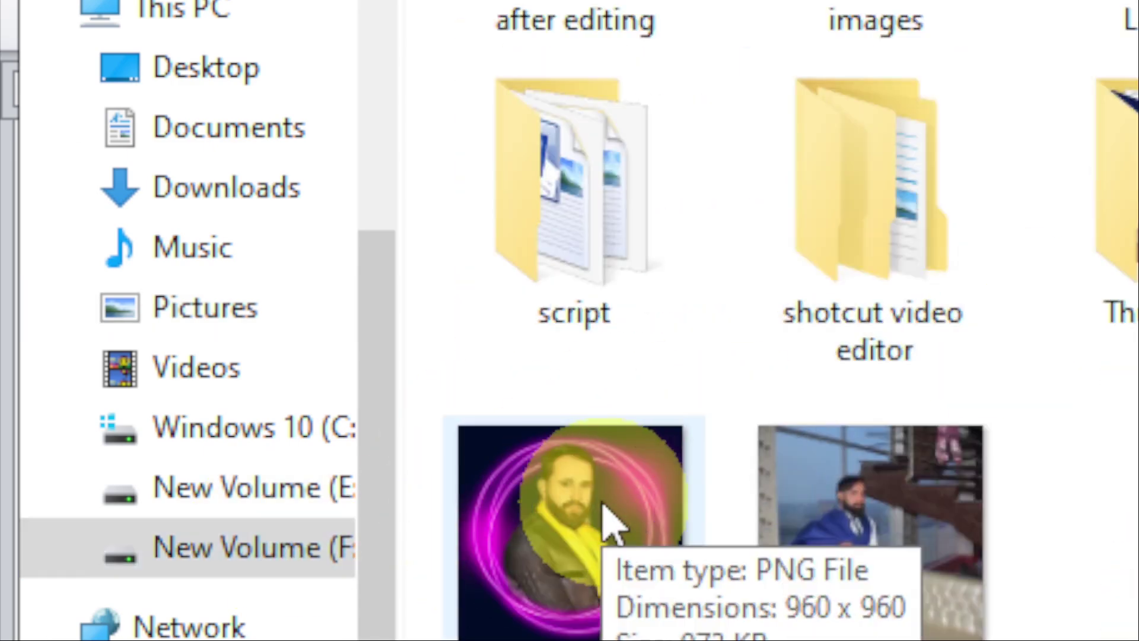
pyautogui.click(604, 522)
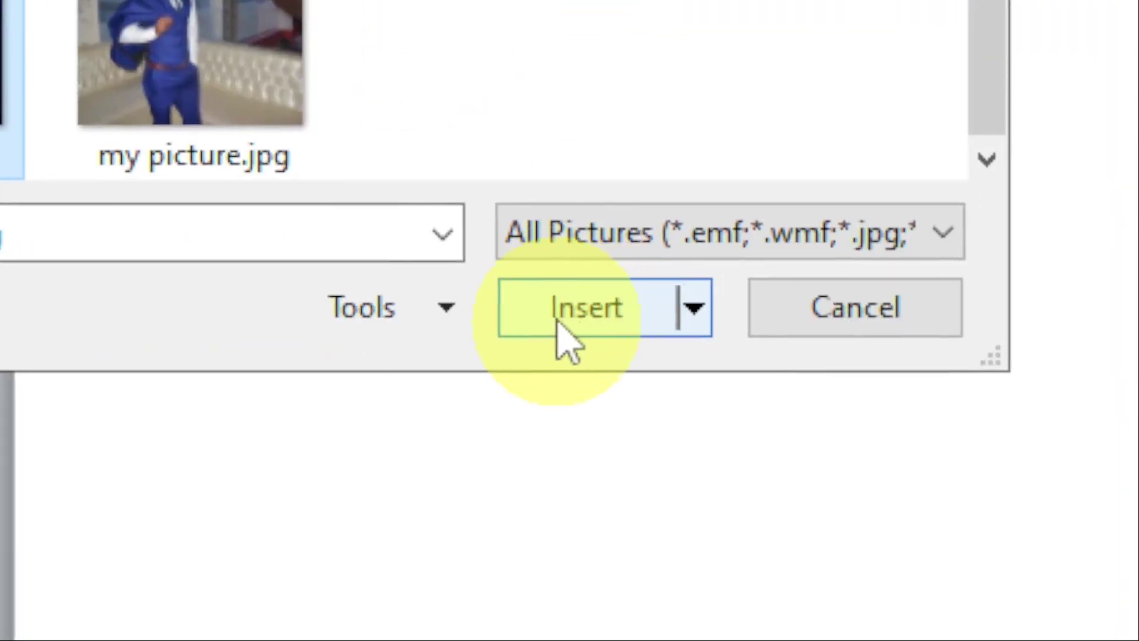
pyautogui.click(562, 313)
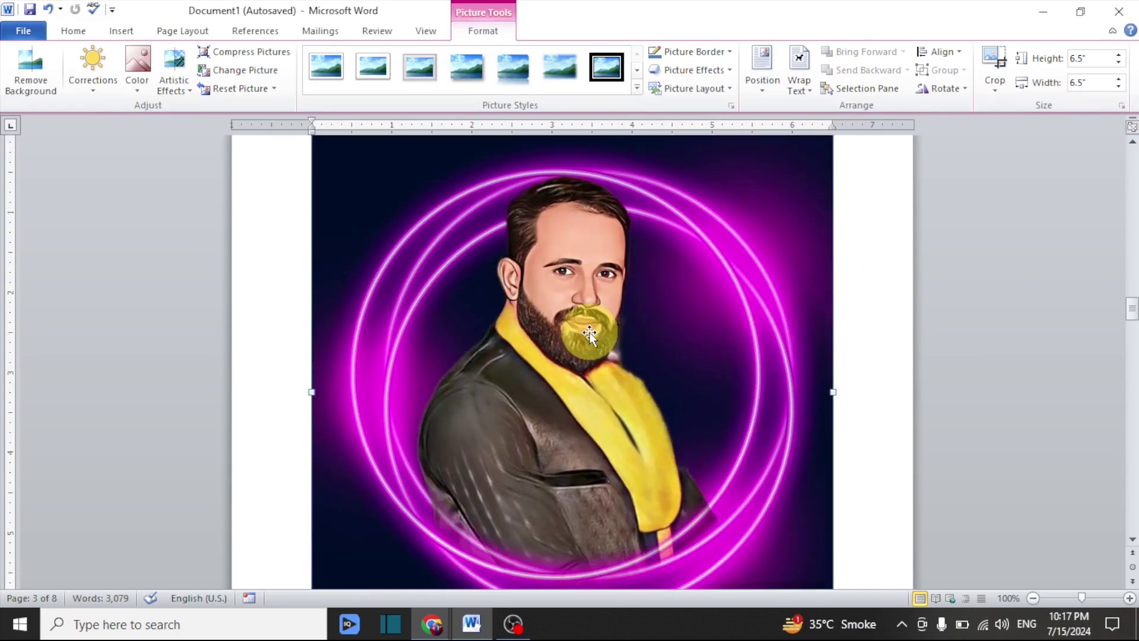
pyautogui.scroll(-2, 589, 332)
pyautogui.scroll(3, 463, 270)
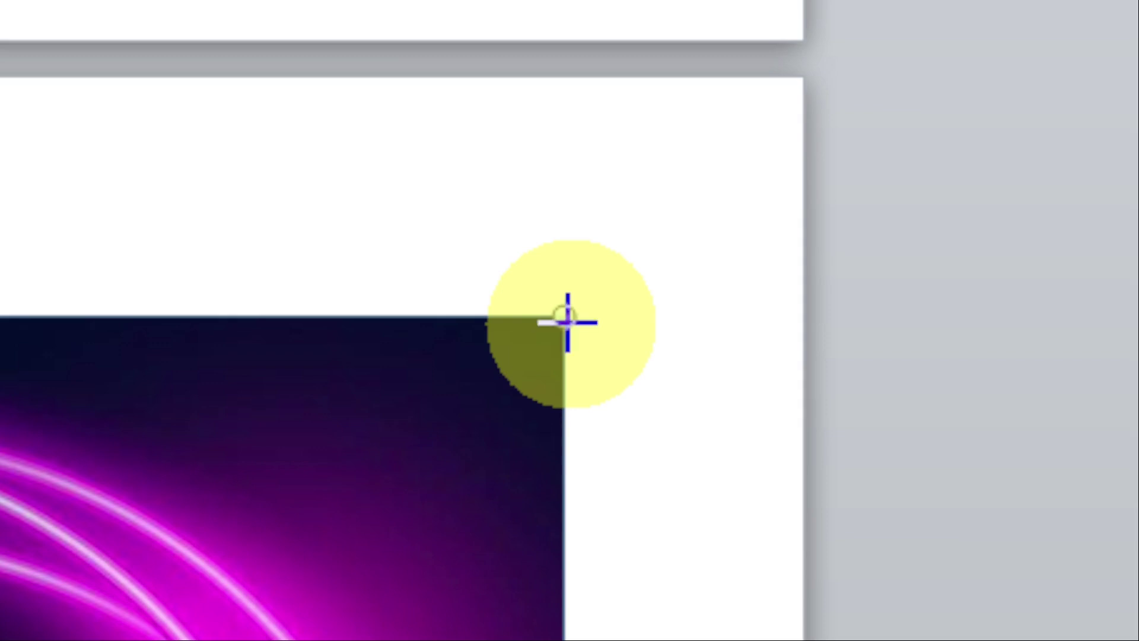
# Resize the neon-circle portrait by scaling it down proportionally, and stretch it to 5.7" wide and 2.48" high
pyautogui.moveTo(541, 344); pyautogui.dragTo(225, 562)
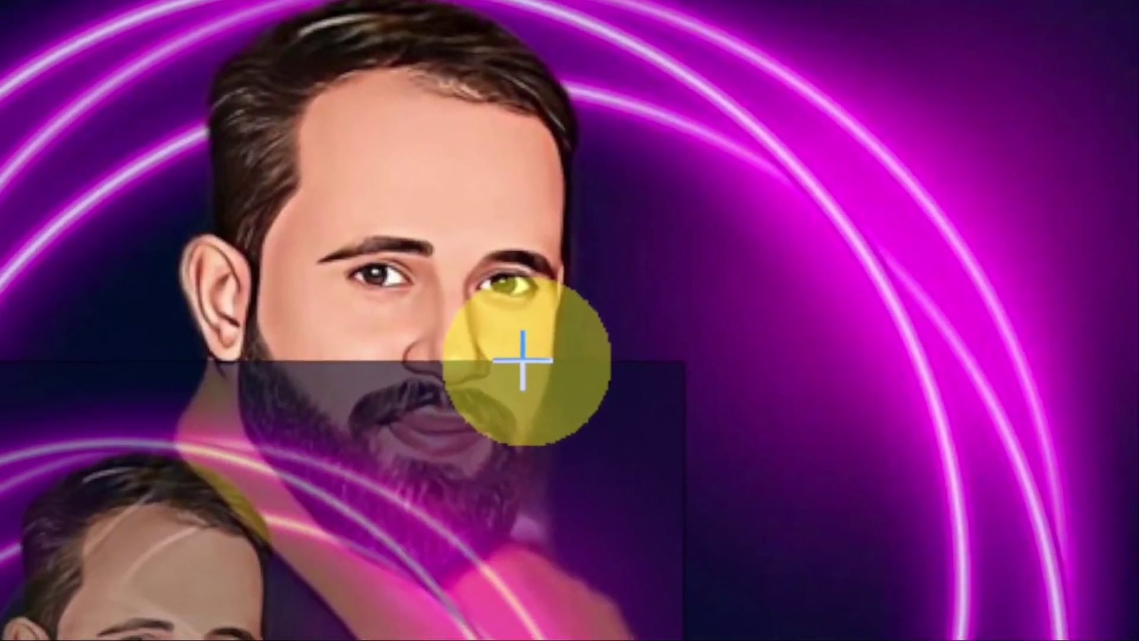
pyautogui.moveTo(522, 360); pyautogui.dragTo(524, 358)
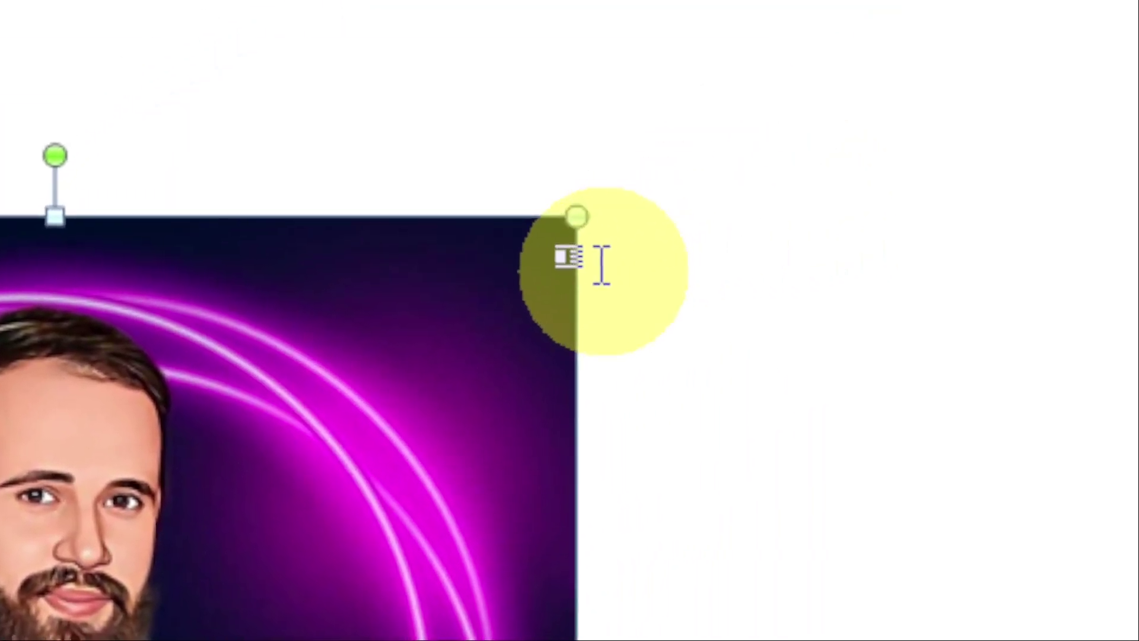
pyautogui.moveTo(752, 72); pyautogui.dragTo(290, 473)
pyautogui.moveTo(354, 500); pyautogui.dragTo(552, 357)
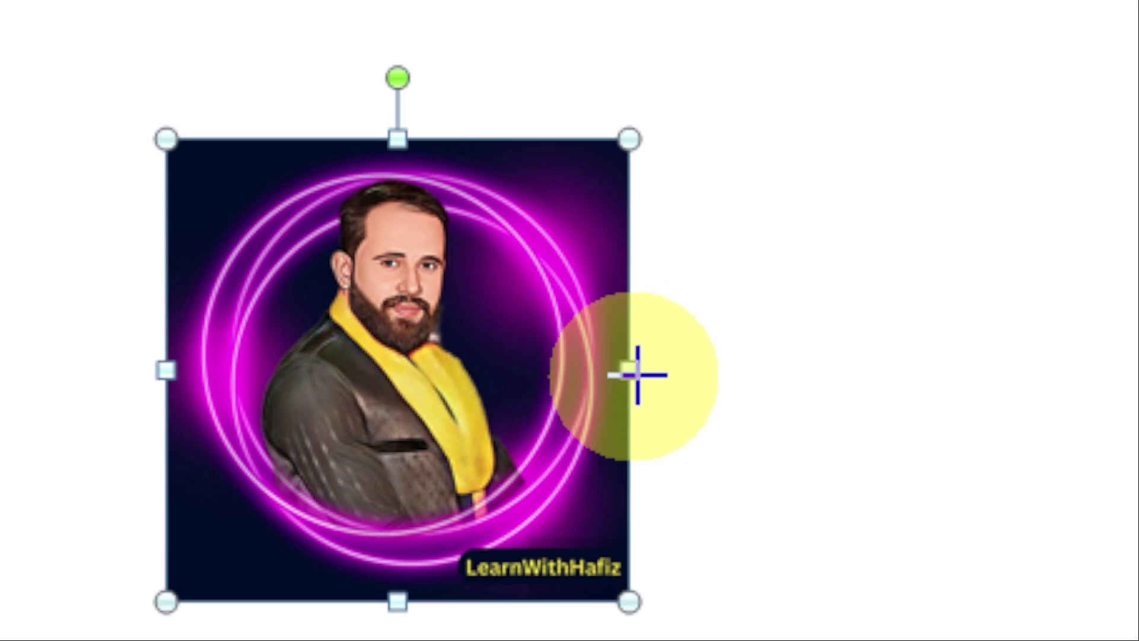
pyautogui.moveTo(638, 375); pyautogui.dragTo(1133, 344)
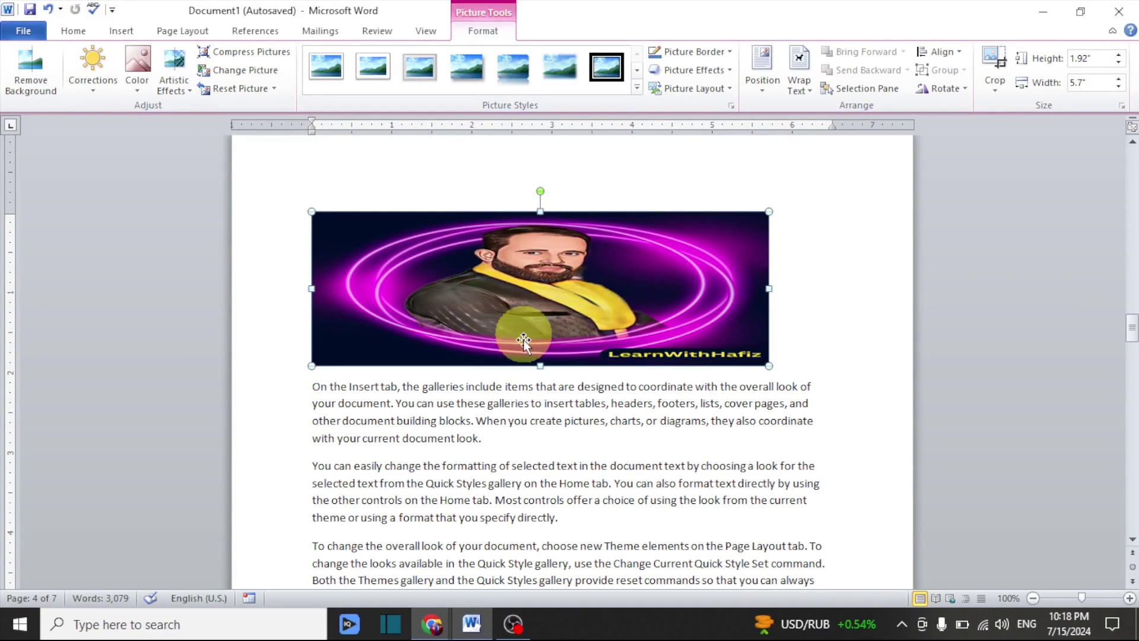
pyautogui.moveTo(541, 211); pyautogui.dragTo(542, 167)
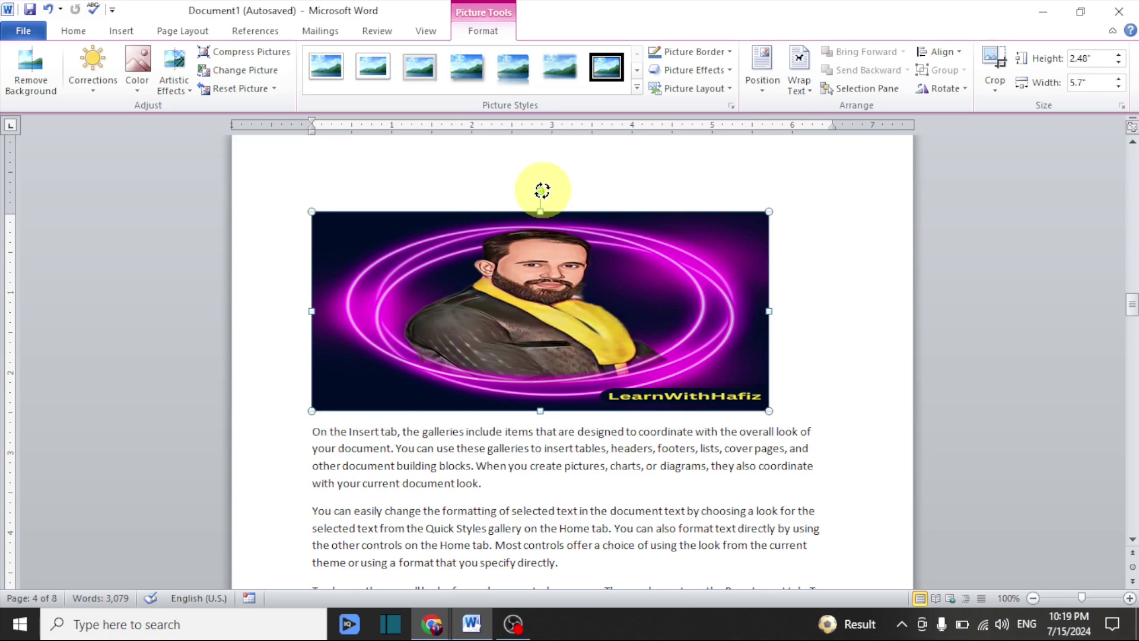
# Try rotating the portrait freehand and undo the rotation
pyautogui.moveTo(542, 191); pyautogui.dragTo(499, 363)
pyautogui.hotkey('ctrl', 'z')
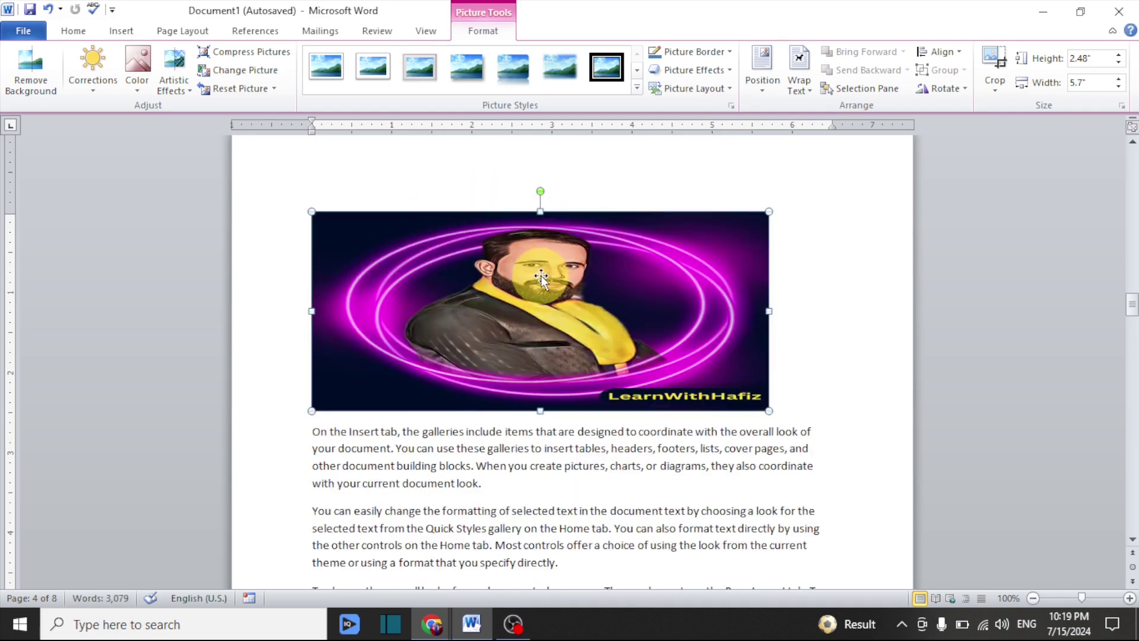
# Move the inline portrait within the first line of the "On the Insert tab" paragraph and set its text wrapping to Square
pyautogui.moveTo(543, 270); pyautogui.dragTo(718, 222)
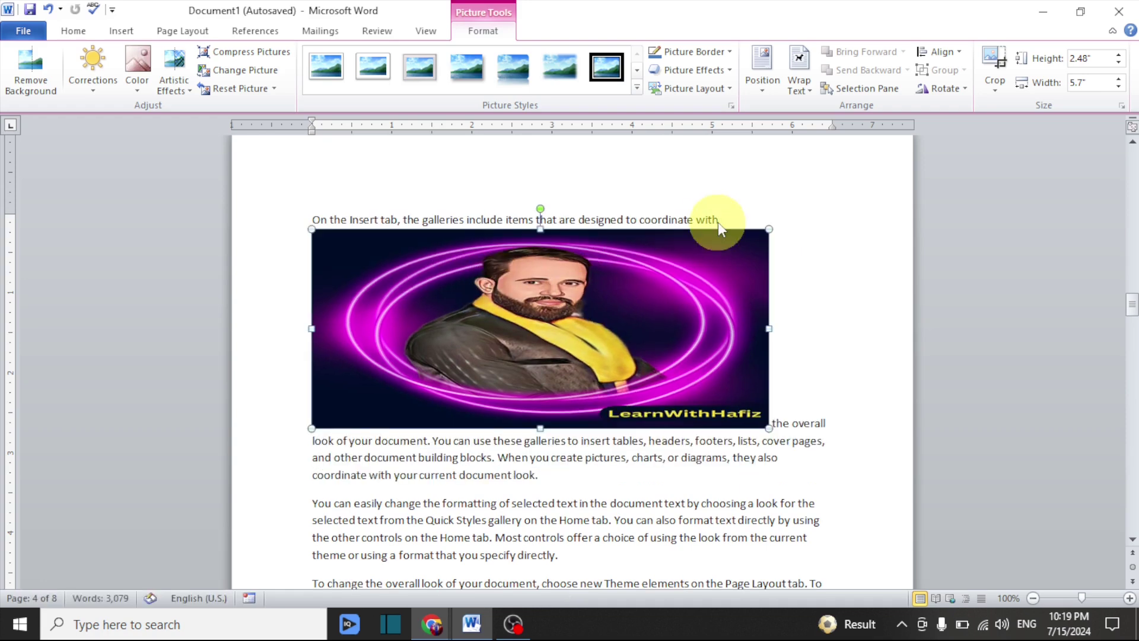
pyautogui.moveTo(454, 301); pyautogui.dragTo(366, 224)
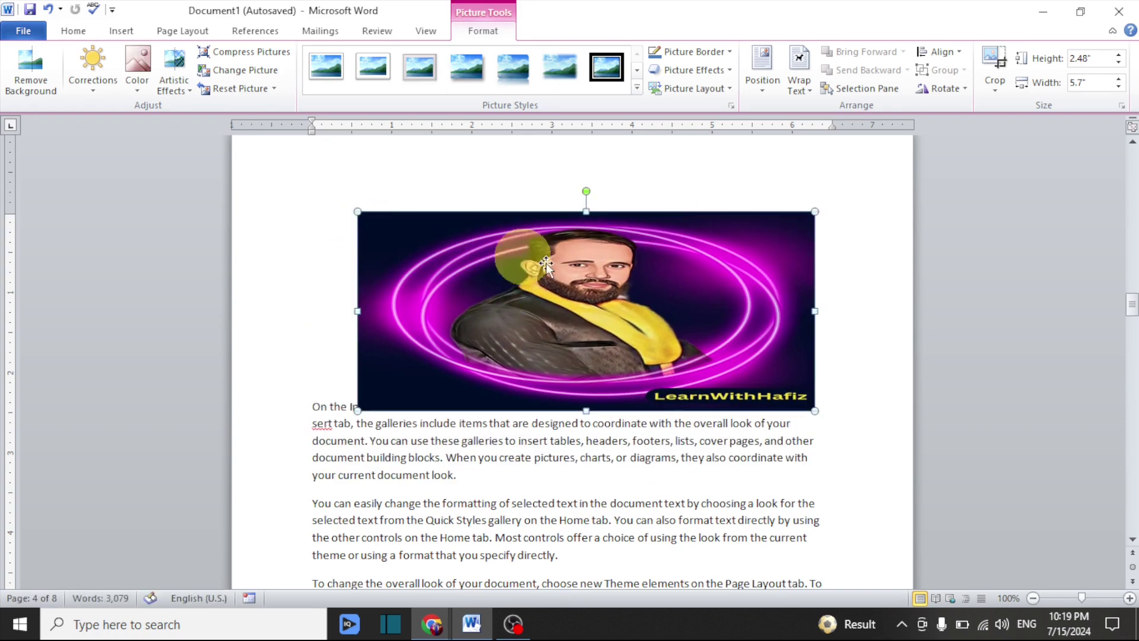
pyautogui.rightClick(596, 273)
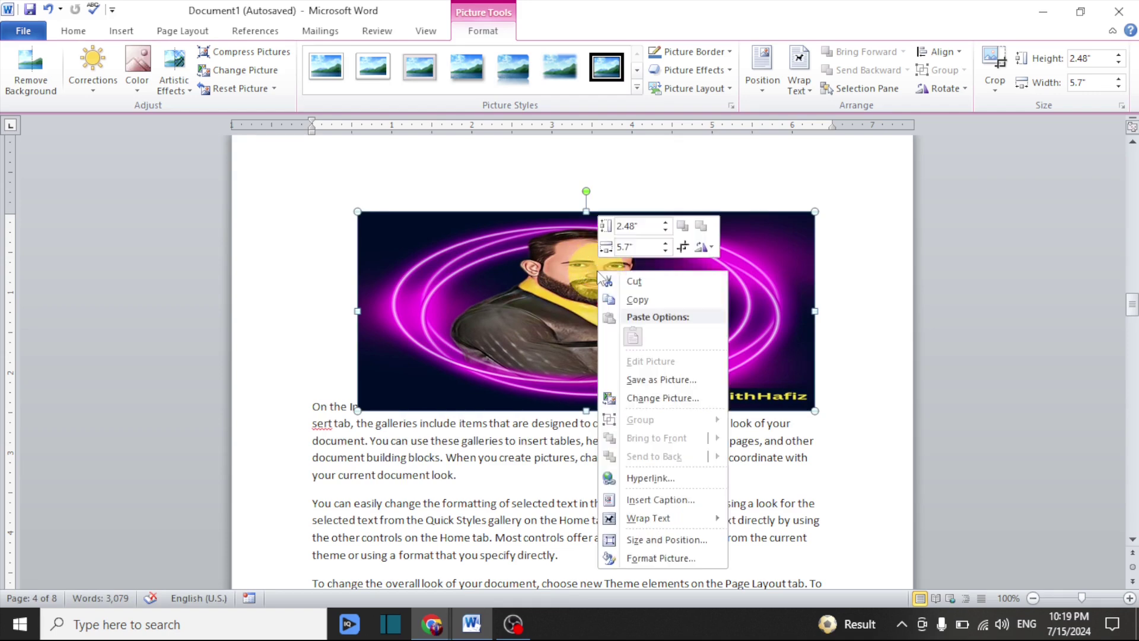
pyautogui.moveTo(664, 522)
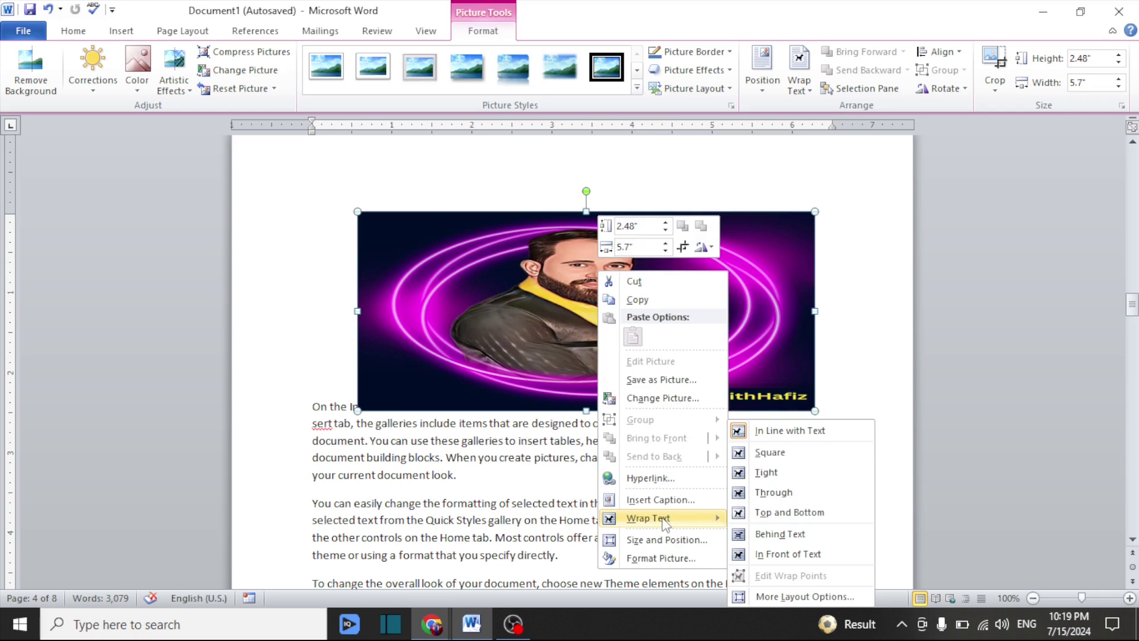
pyautogui.click(777, 456)
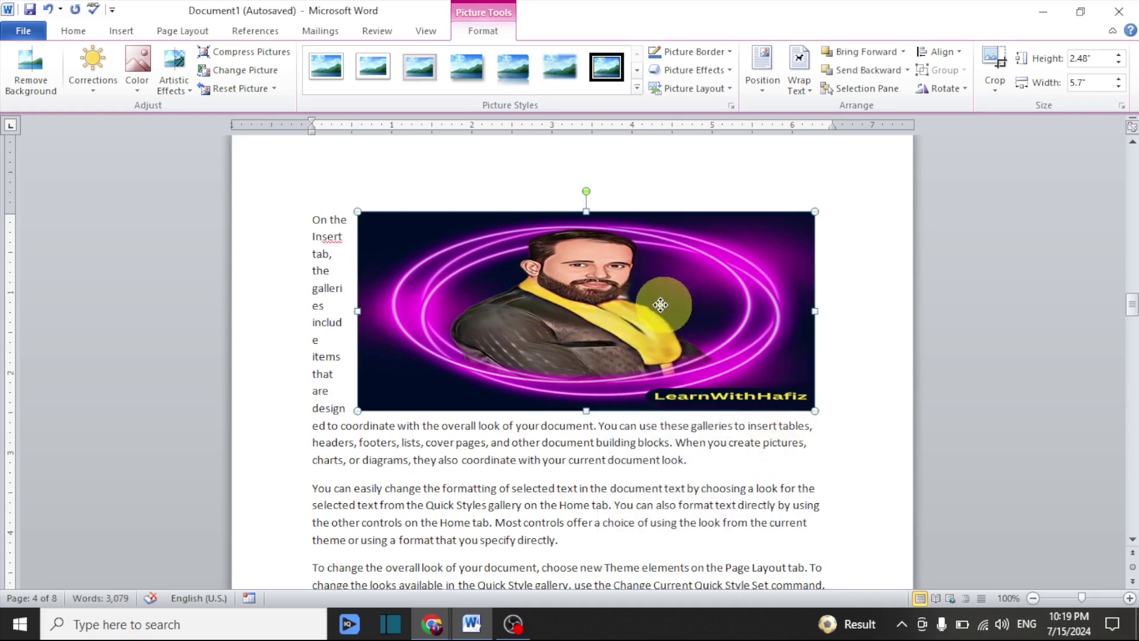
# Reposition the square-wrapped portrait freely within the document's paragraphs
pyautogui.moveTo(665, 301); pyautogui.dragTo(670, 478)
pyautogui.scroll(-6, 666, 484)
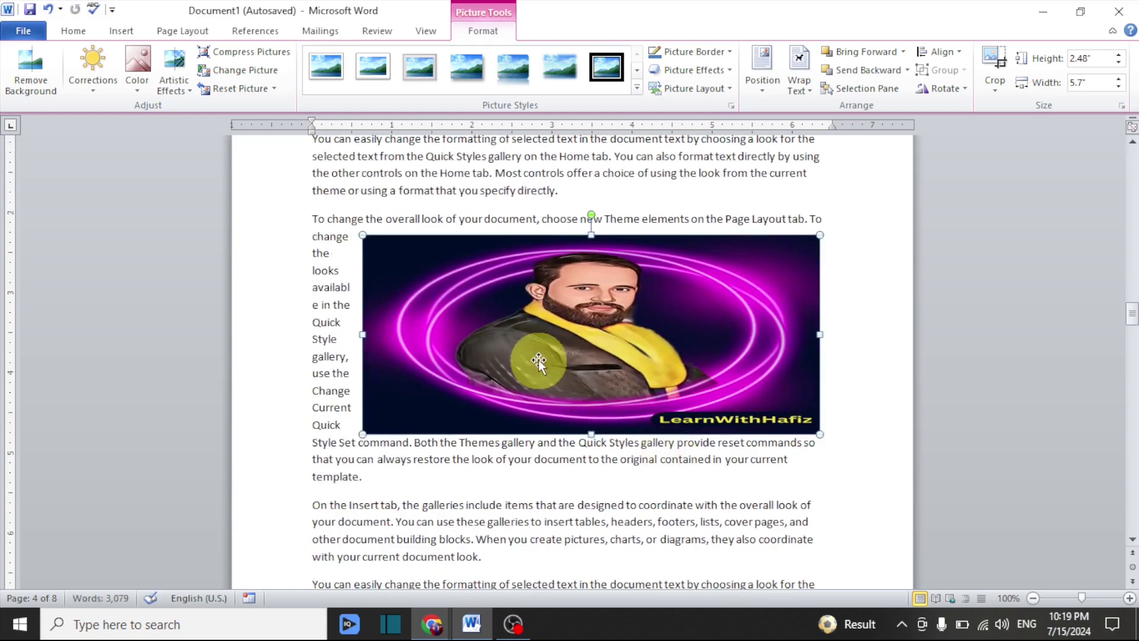
pyautogui.moveTo(521, 347); pyautogui.dragTo(579, 279)
pyautogui.scroll(-5, 429, 281)
pyautogui.moveTo(597, 427); pyautogui.dragTo(513, 287)
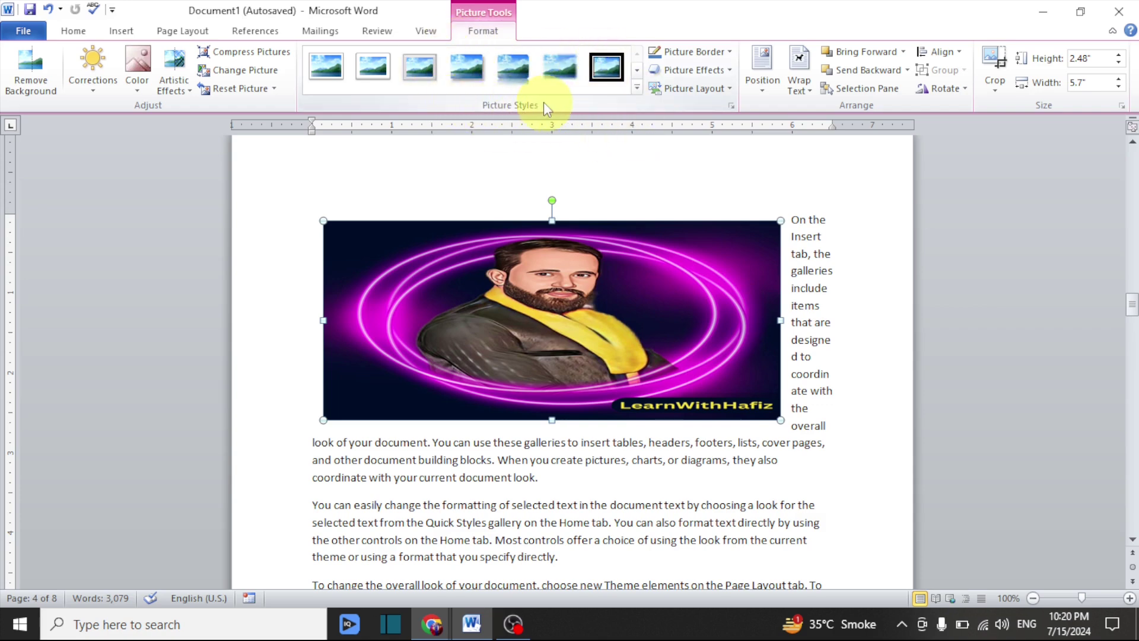
# Try several framed and rounded picture styles on the portrait, including a thick black frame, and apply Soft Edge Oval
pyautogui.click(637, 88)
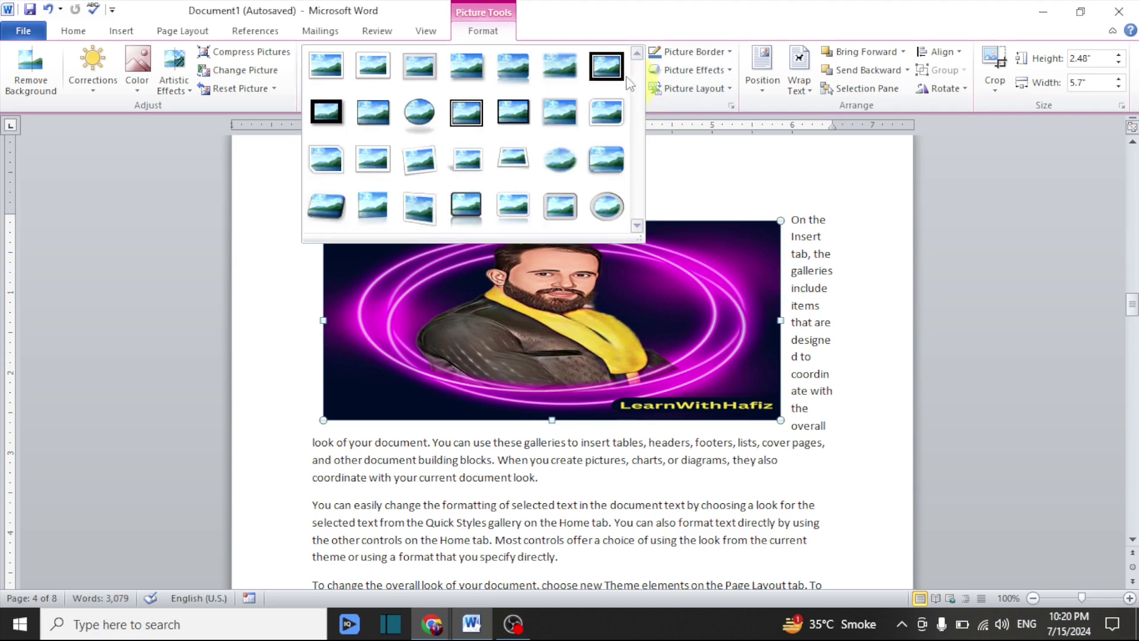
pyautogui.click(602, 74)
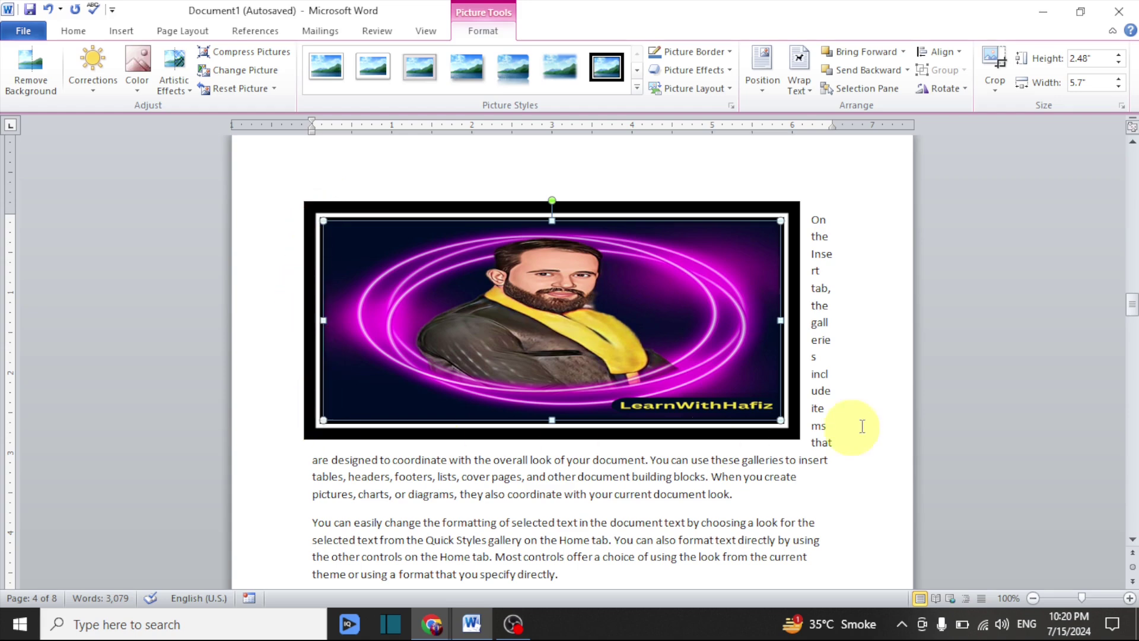
pyautogui.click(637, 87)
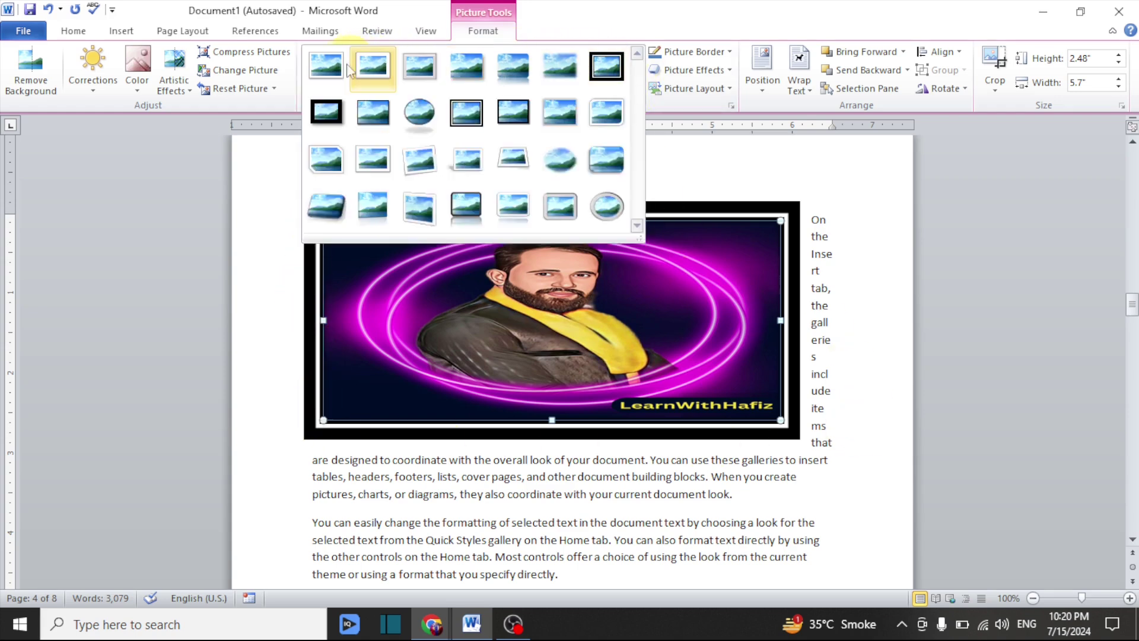
pyautogui.click(429, 111)
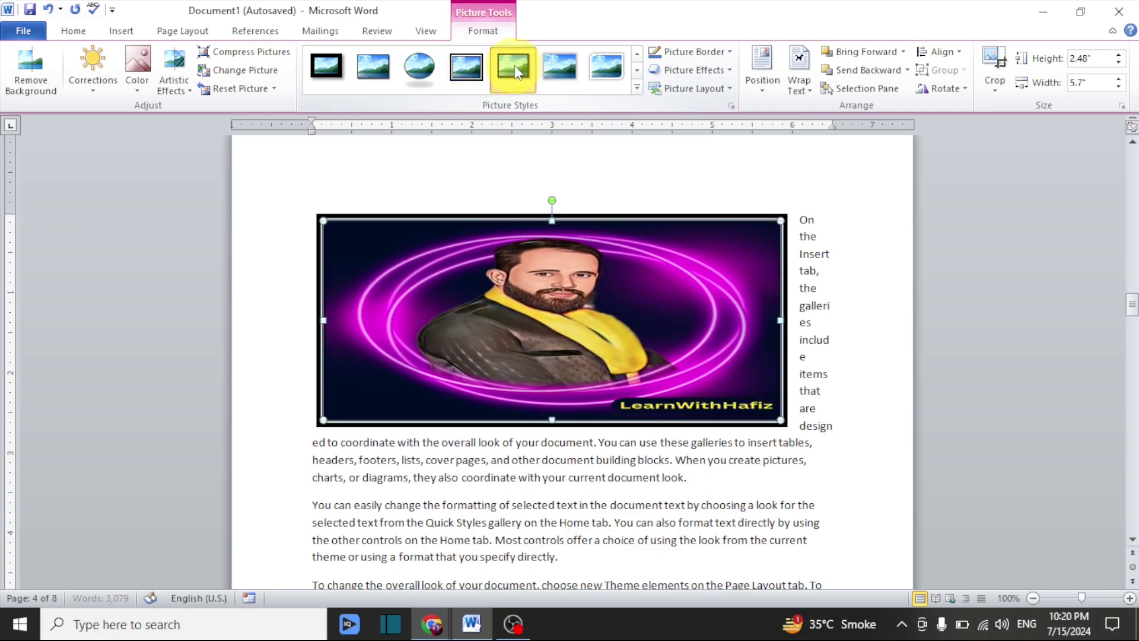
pyautogui.click(591, 66)
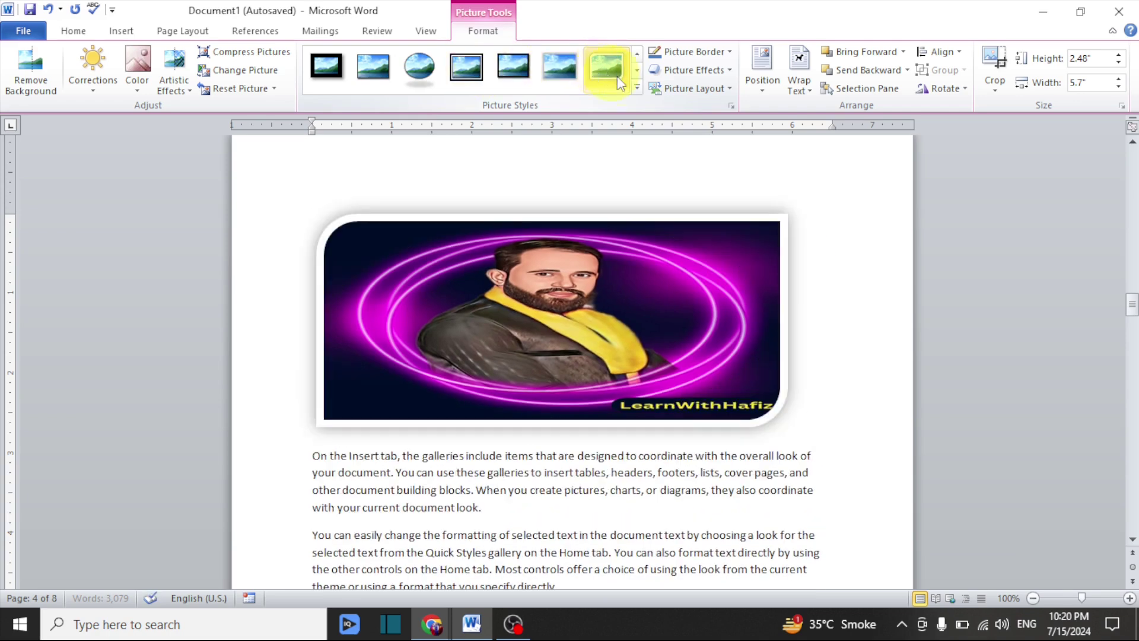
pyautogui.click(636, 87)
pyautogui.click(543, 178)
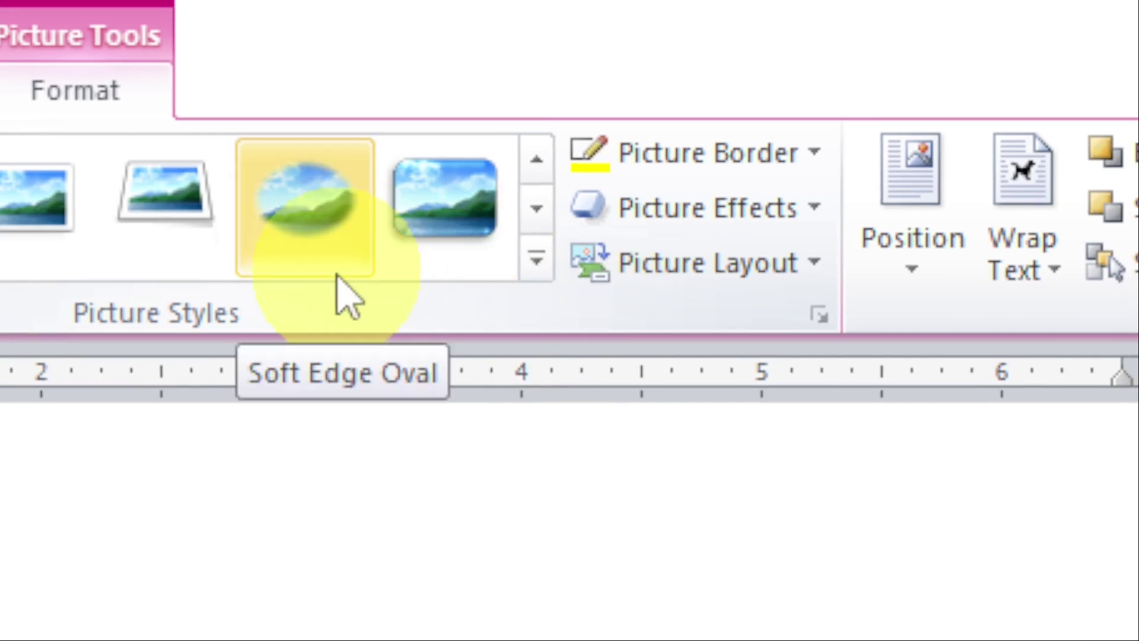
pyautogui.click(338, 270)
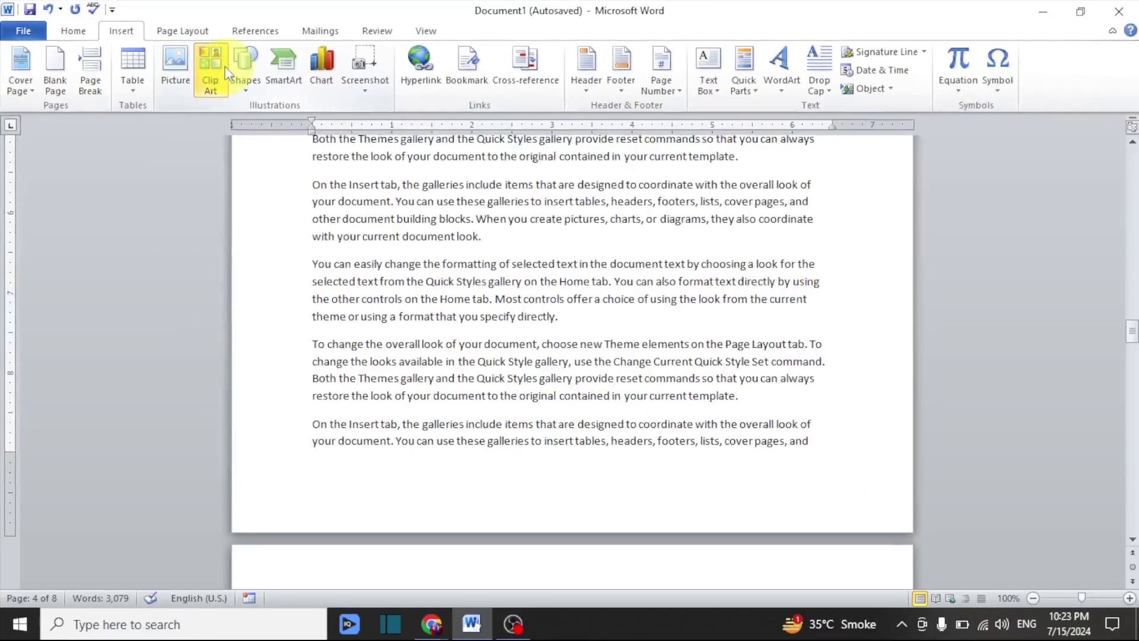
# Search the clip art for "computer" in all media file types and browse the results
pyautogui.click(681, 193)
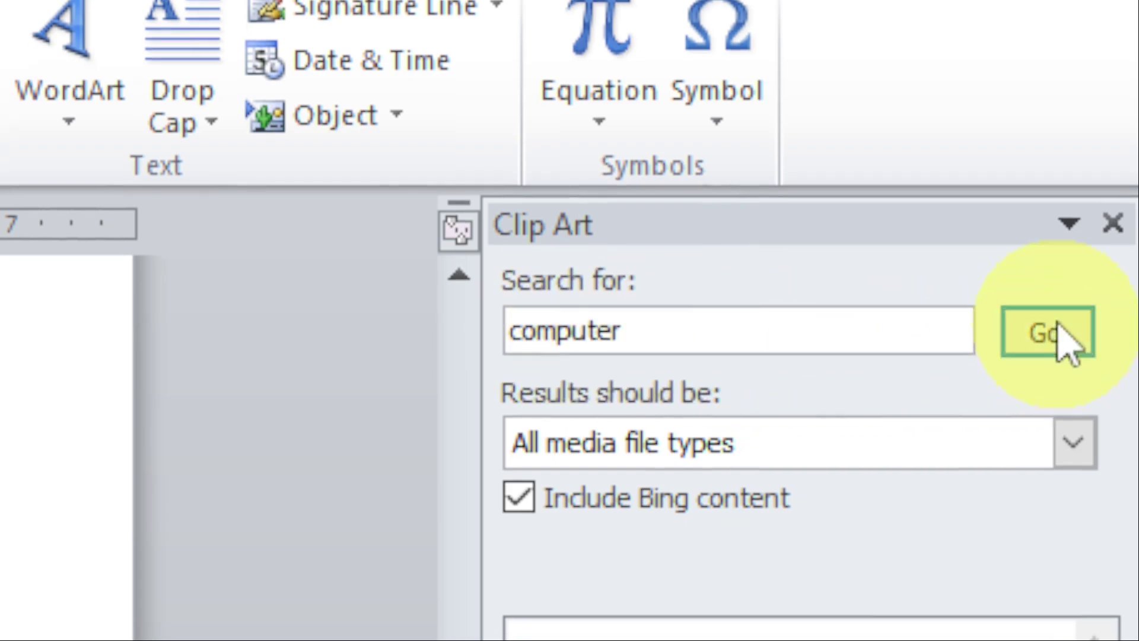
pyautogui.click(1061, 344)
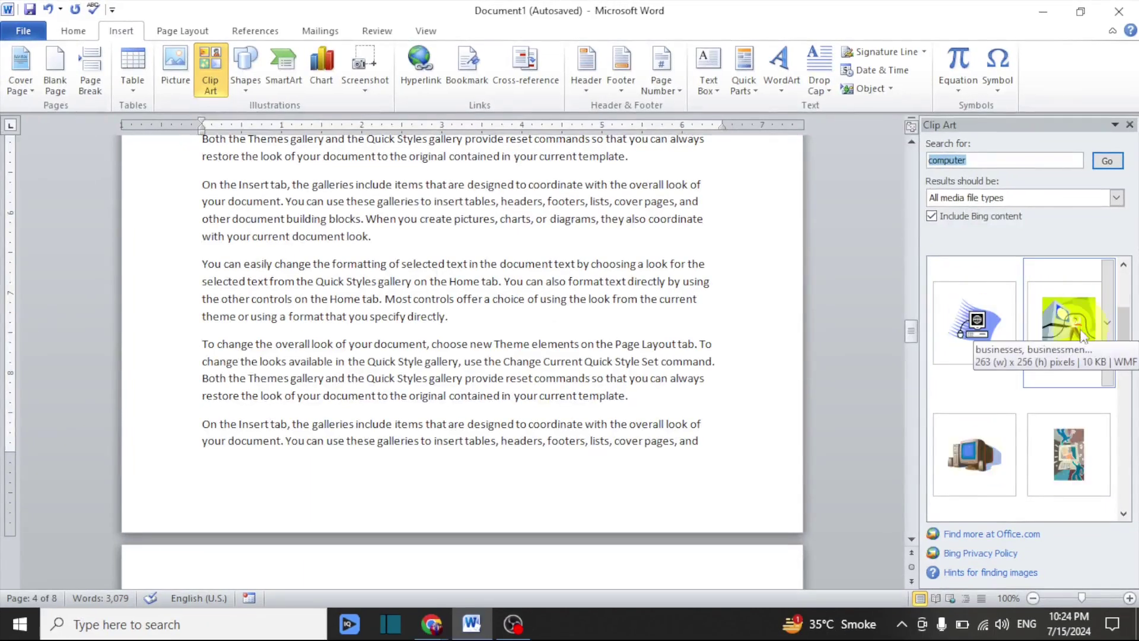
pyautogui.scroll(-5, 1056, 341)
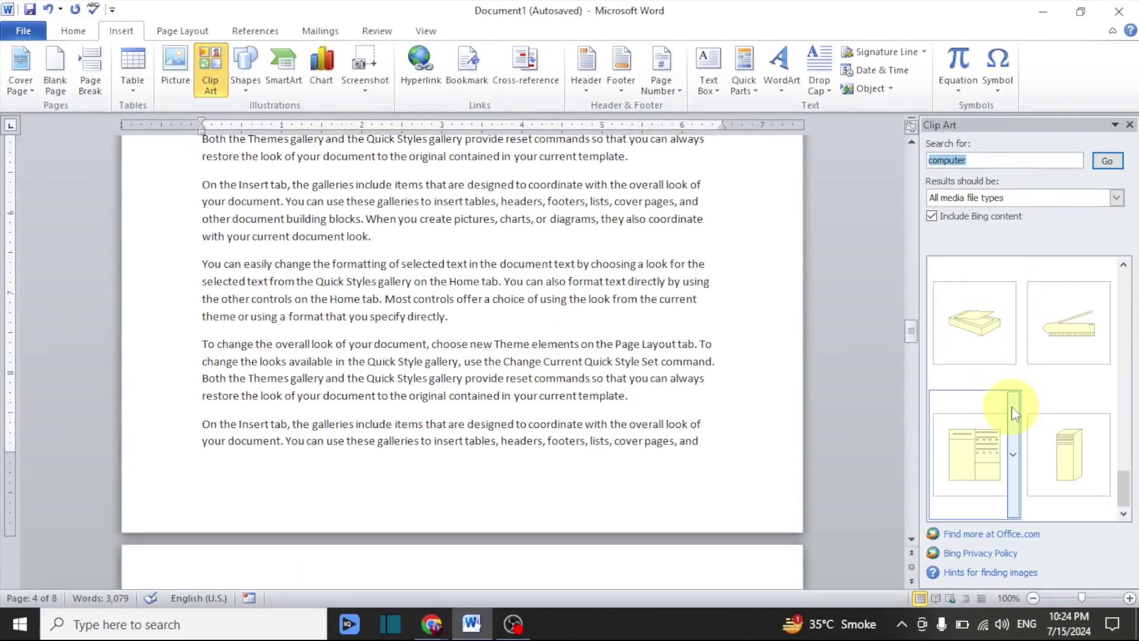
pyautogui.scroll(5, 1014, 395)
# Search the clip art for "earth" and insert the red round globe image after the paragraph ending "specify directly."
pyautogui.press('BackSpace')
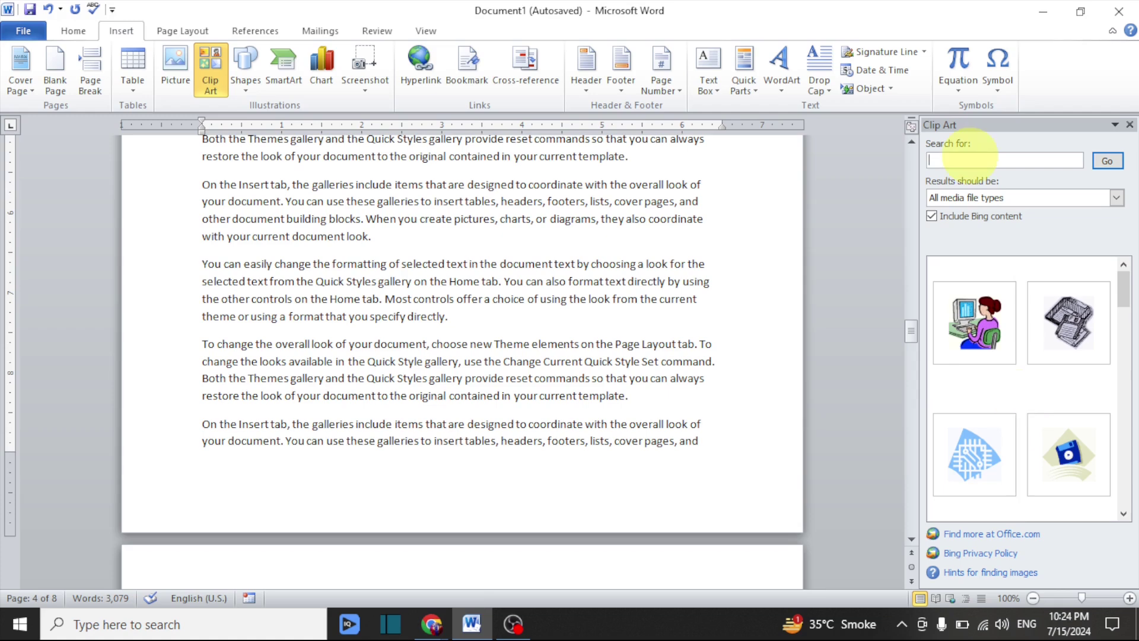
pyautogui.write('earth')
pyautogui.click(1107, 160)
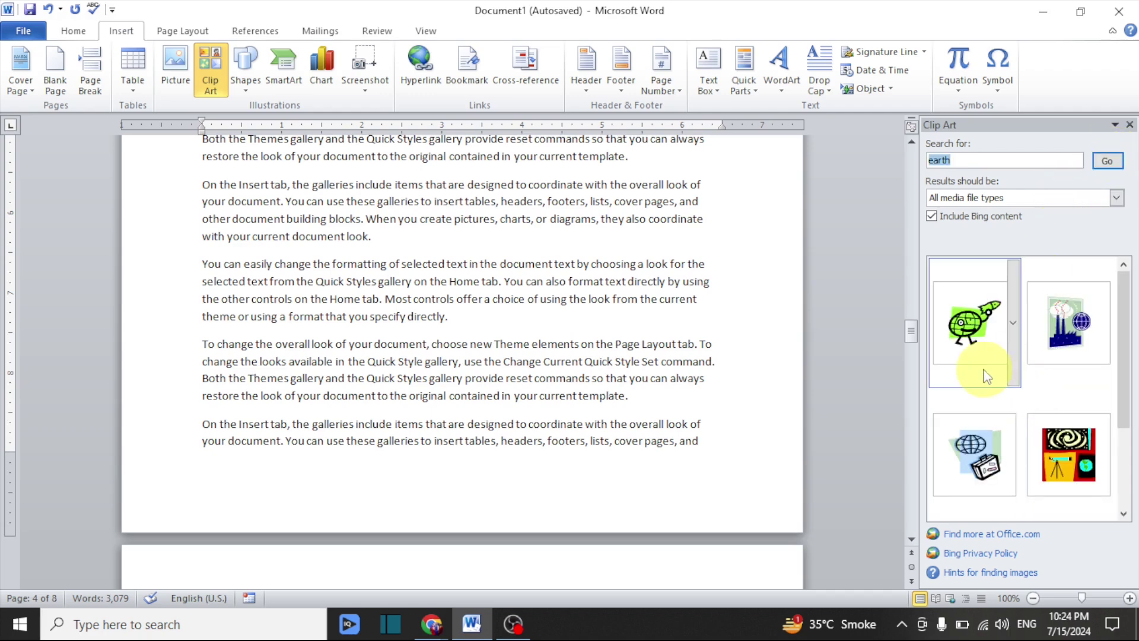
pyautogui.moveTo(1029, 347)
pyautogui.scroll(-1, 1068, 399)
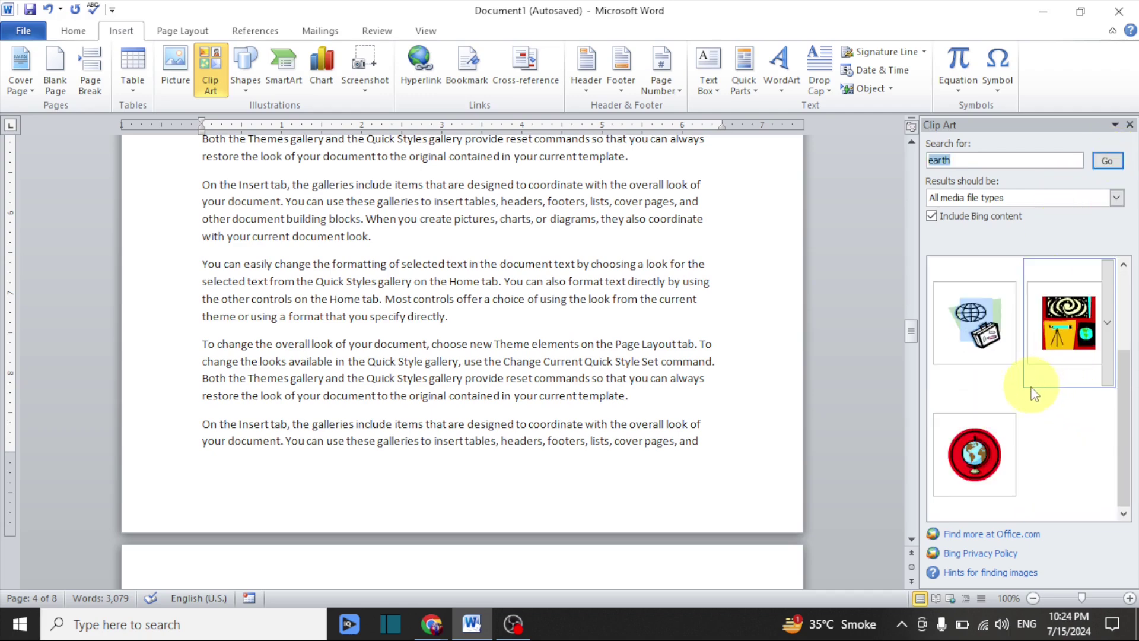
pyautogui.scroll(1, 1030, 386)
pyautogui.scroll(-1, 999, 426)
pyautogui.moveTo(980, 454)
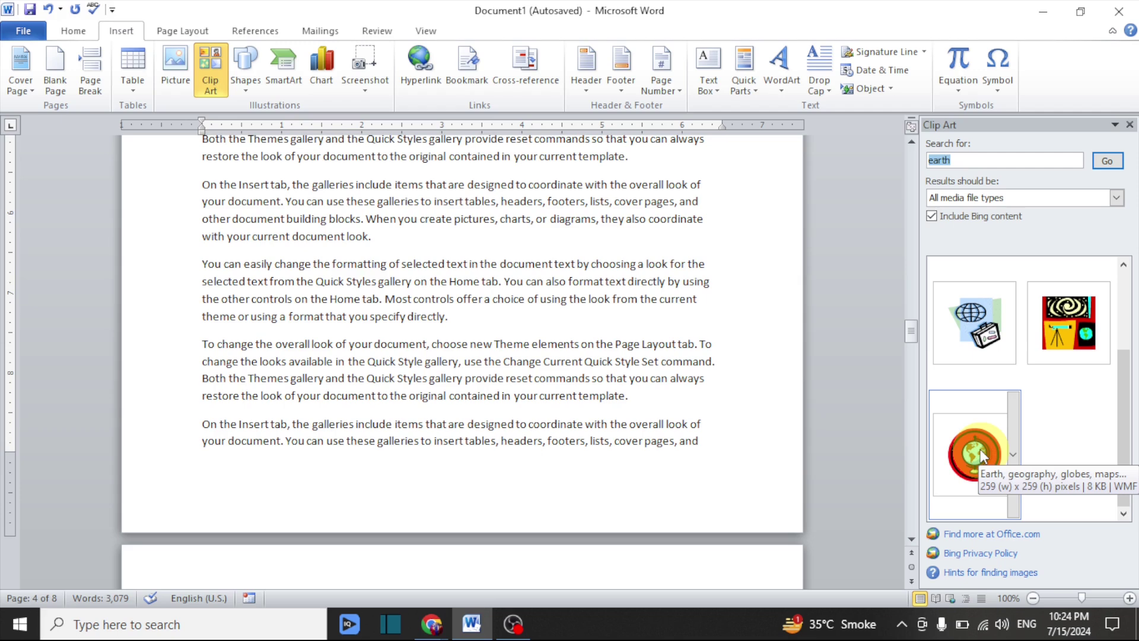
pyautogui.moveTo(980, 450); pyautogui.dragTo(527, 319)
pyautogui.moveTo(527, 319); pyautogui.dragTo(526, 319)
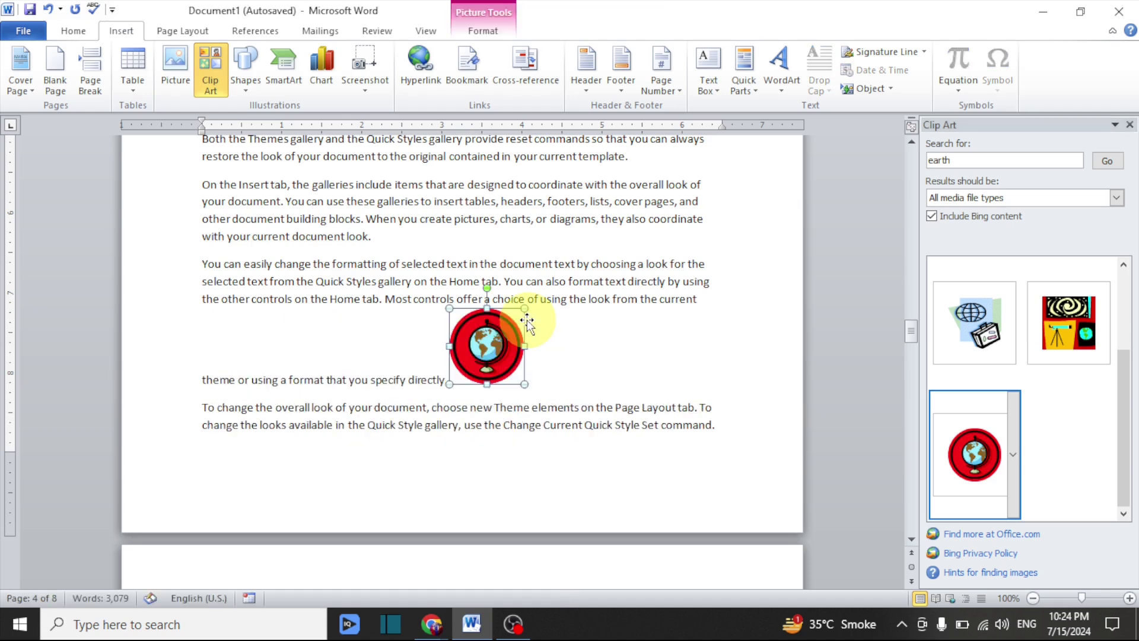
# Insert the green walking globe clip art beside the red globe and enlarge it proportionally
pyautogui.scroll(3, 1055, 320)
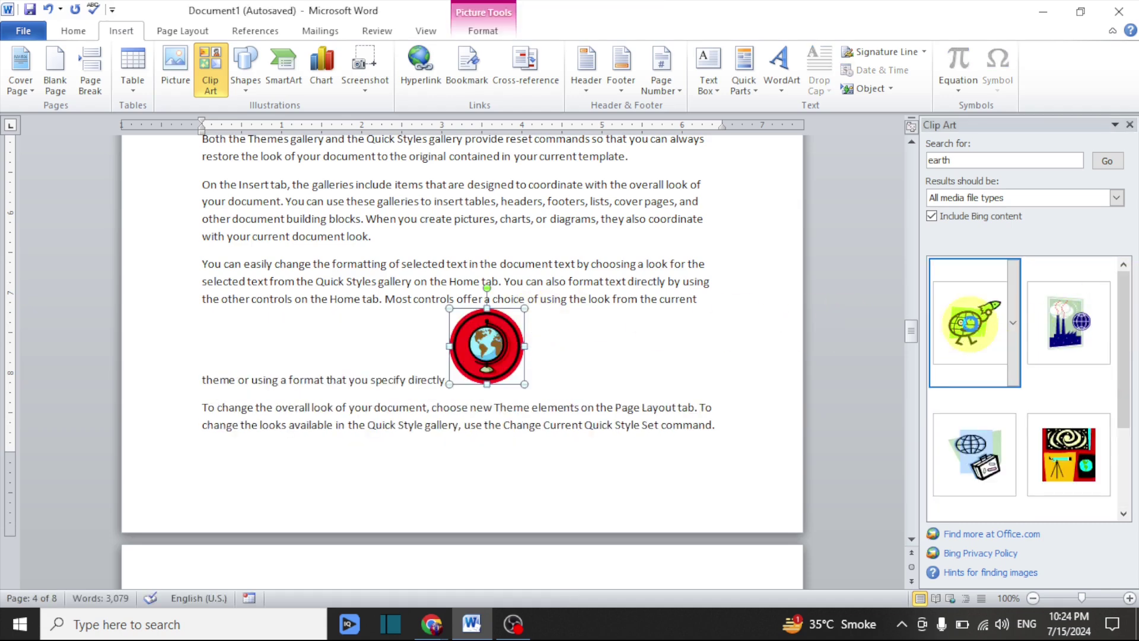
pyautogui.moveTo(973, 323); pyautogui.dragTo(555, 350)
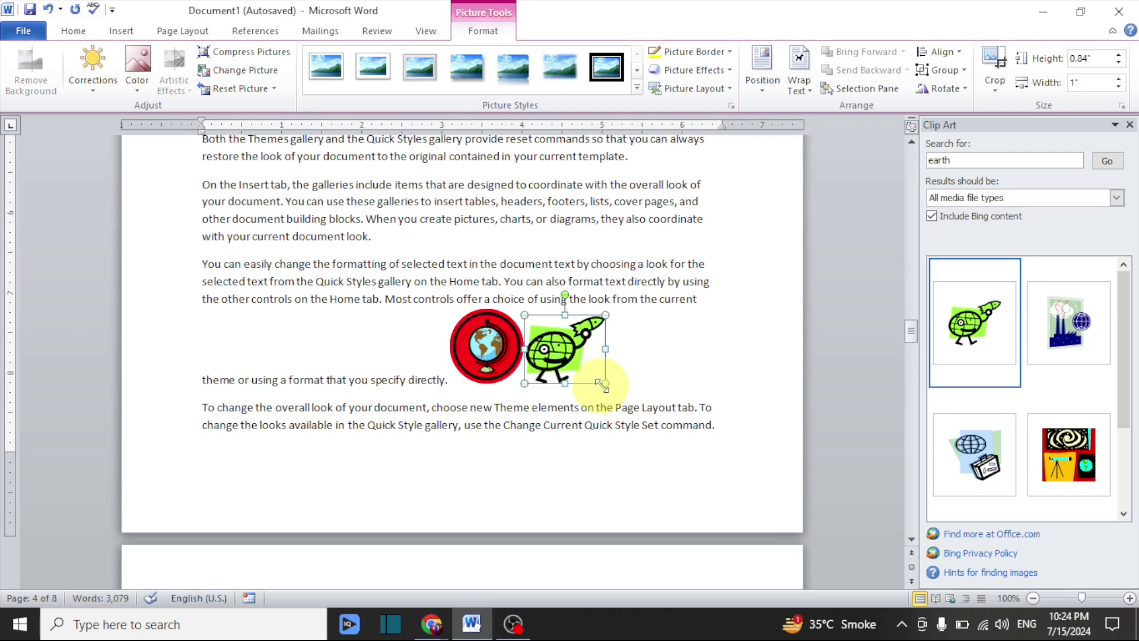
pyautogui.moveTo(600, 382); pyautogui.dragTo(702, 455)
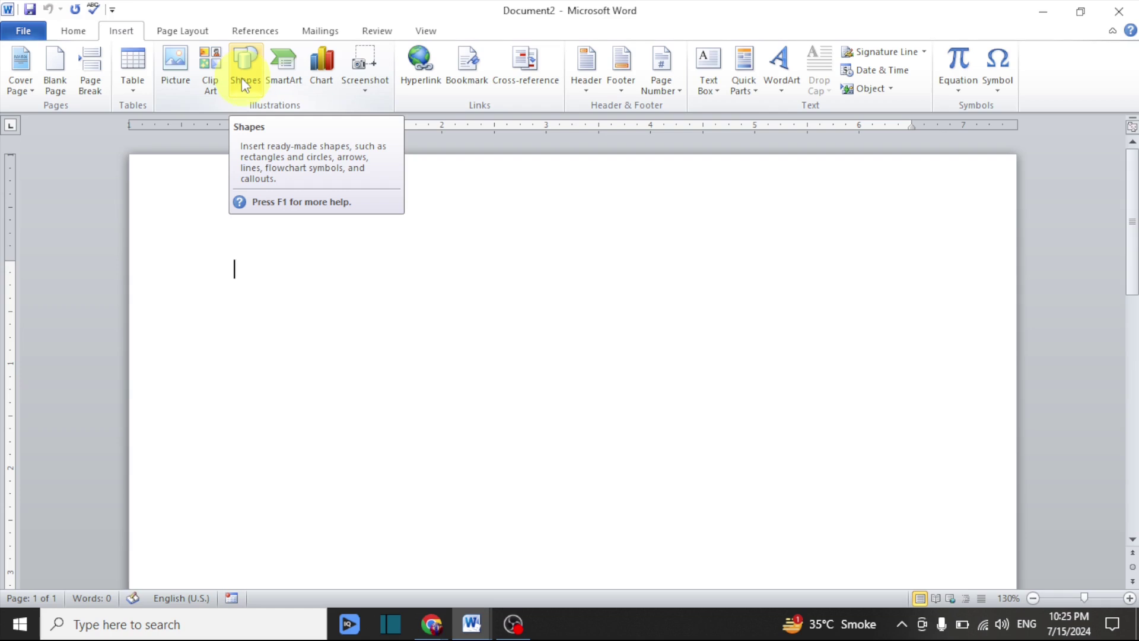
# Draw a smiley face from the basic shapes near the upper part of the blank page
pyautogui.click(242, 81)
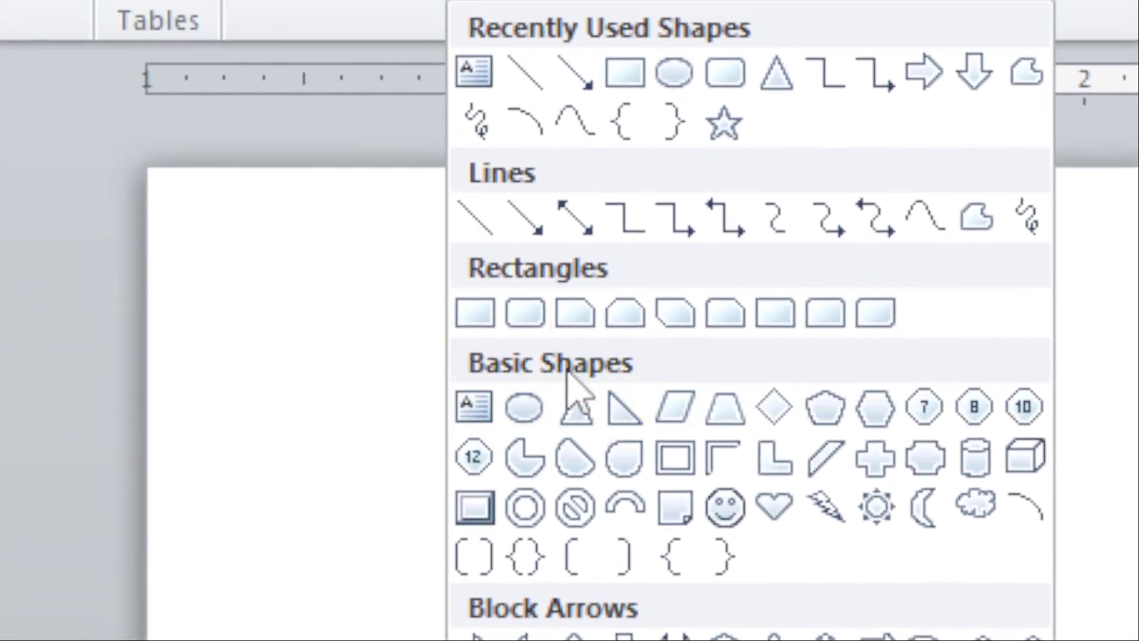
pyautogui.click(714, 503)
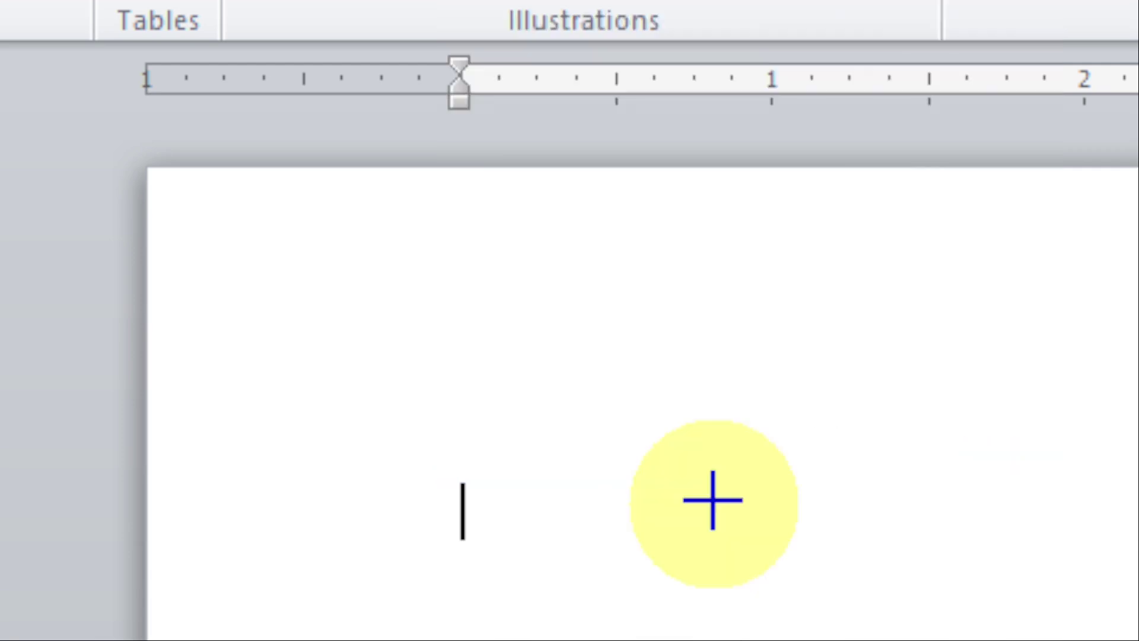
pyautogui.moveTo(671, 480); pyautogui.dragTo(812, 580)
pyautogui.moveTo(860, 494); pyautogui.dragTo(861, 496)
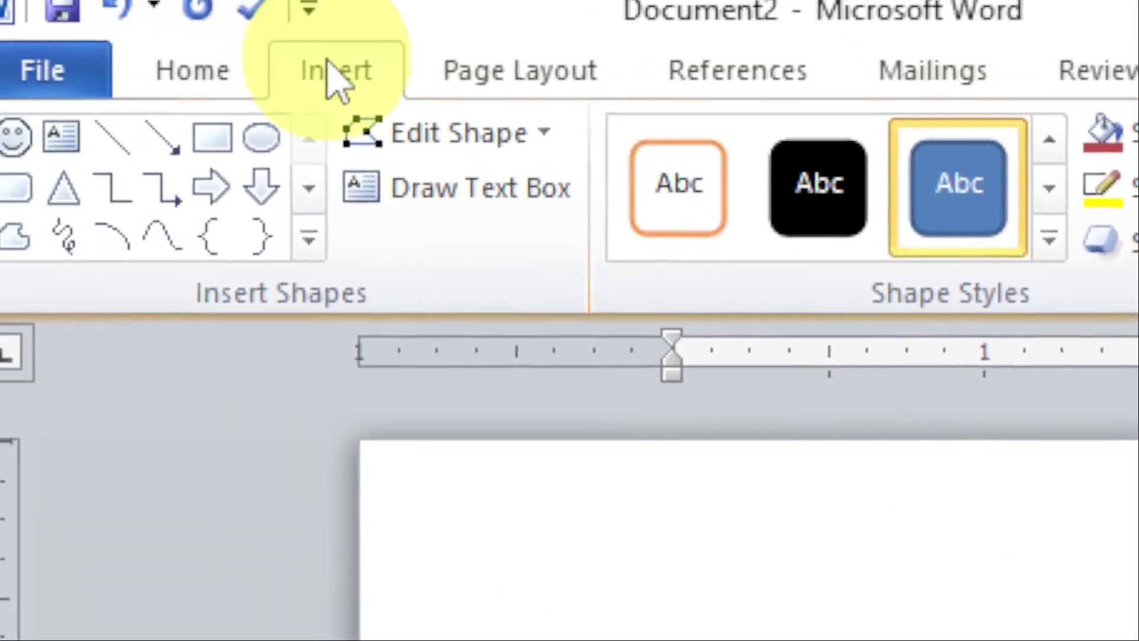
# Draw a sun from the basic shapes beside the smiley face
pyautogui.click(335, 65)
pyautogui.click(715, 249)
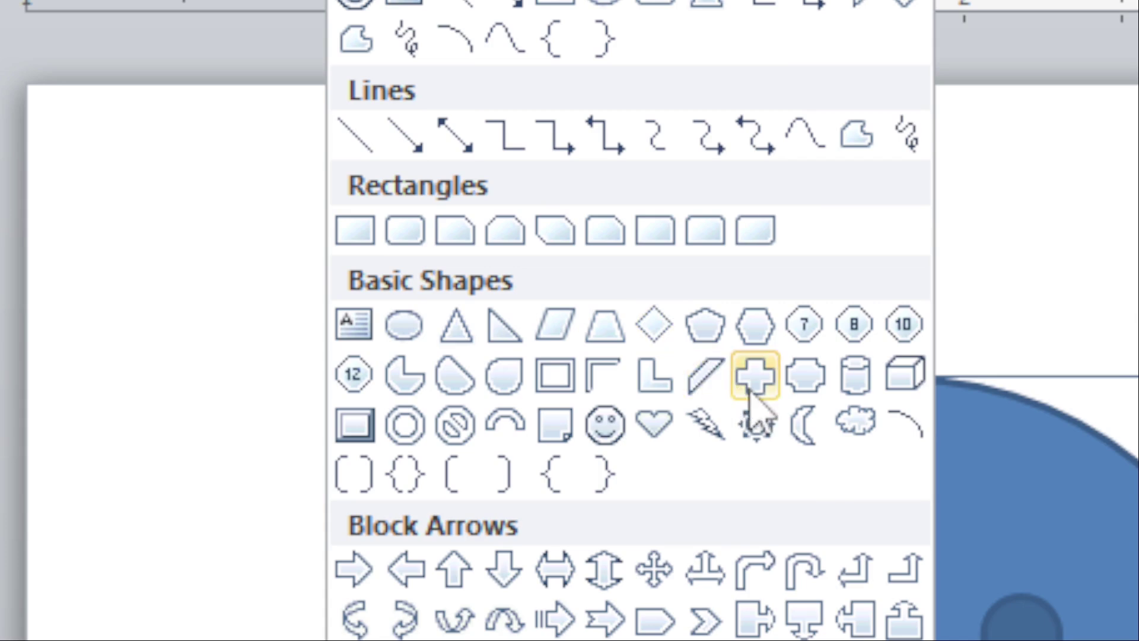
pyautogui.click(751, 423)
pyautogui.moveTo(693, 262); pyautogui.dragTo(777, 442)
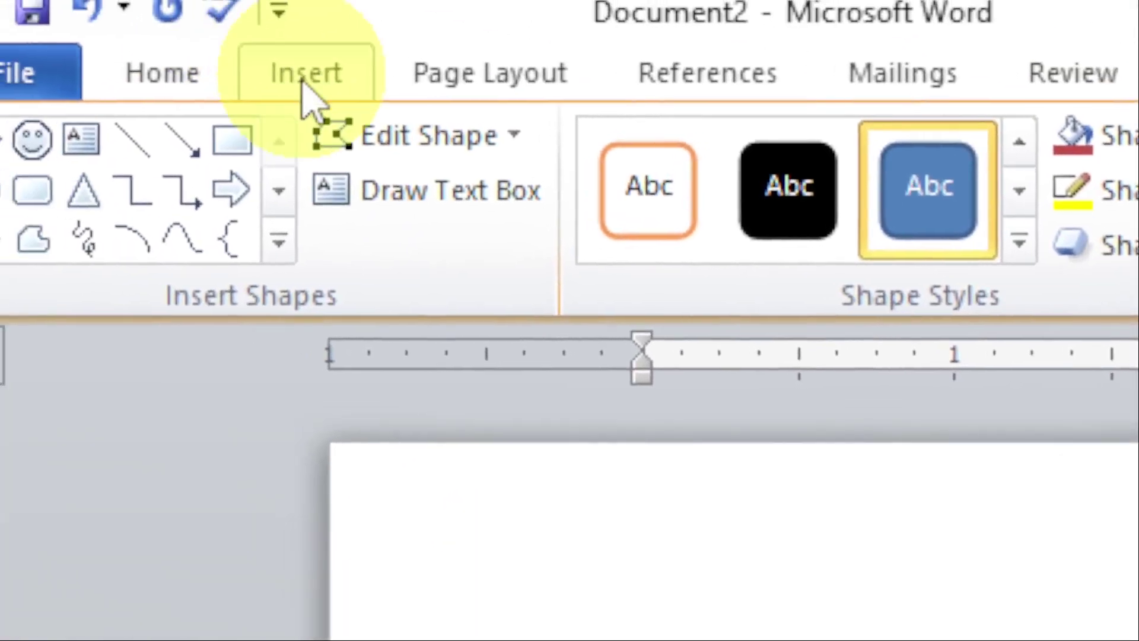
# Draw a five-point star about 2.3" high and 2.54" wide below the smiley face
pyautogui.click(303, 89)
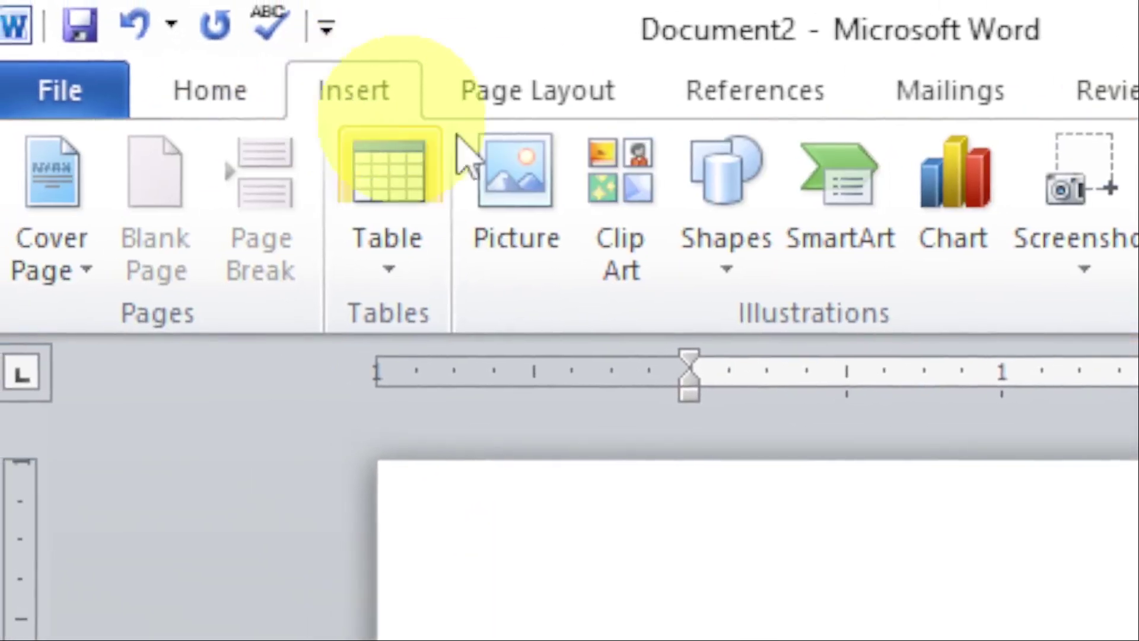
pyautogui.click(735, 267)
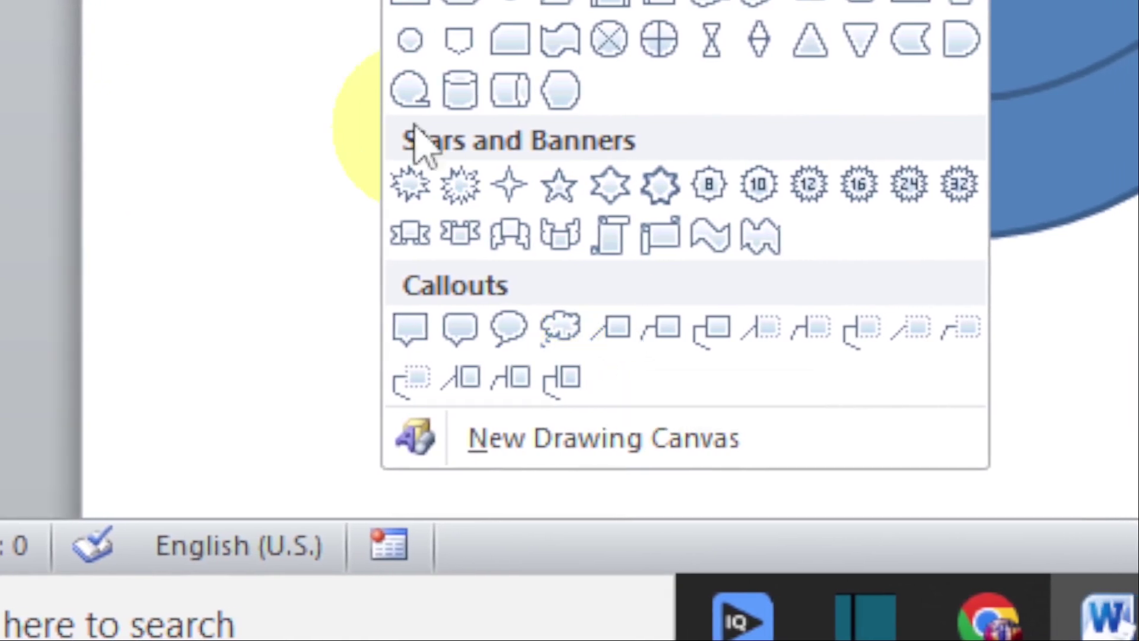
pyautogui.click(560, 185)
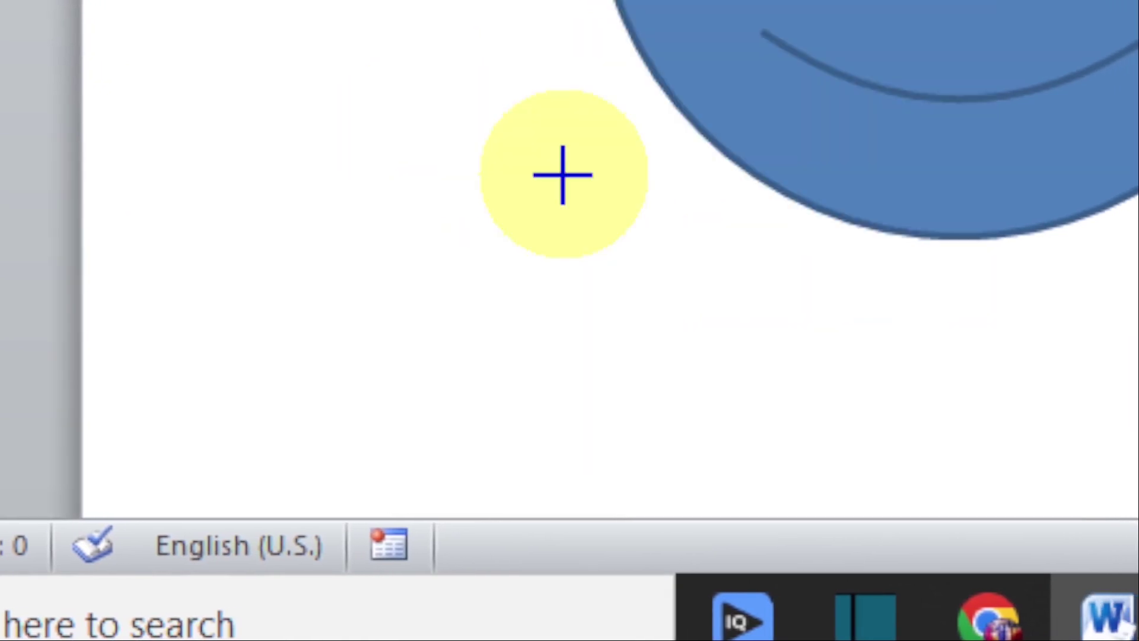
pyautogui.moveTo(775, 177); pyautogui.dragTo(989, 284)
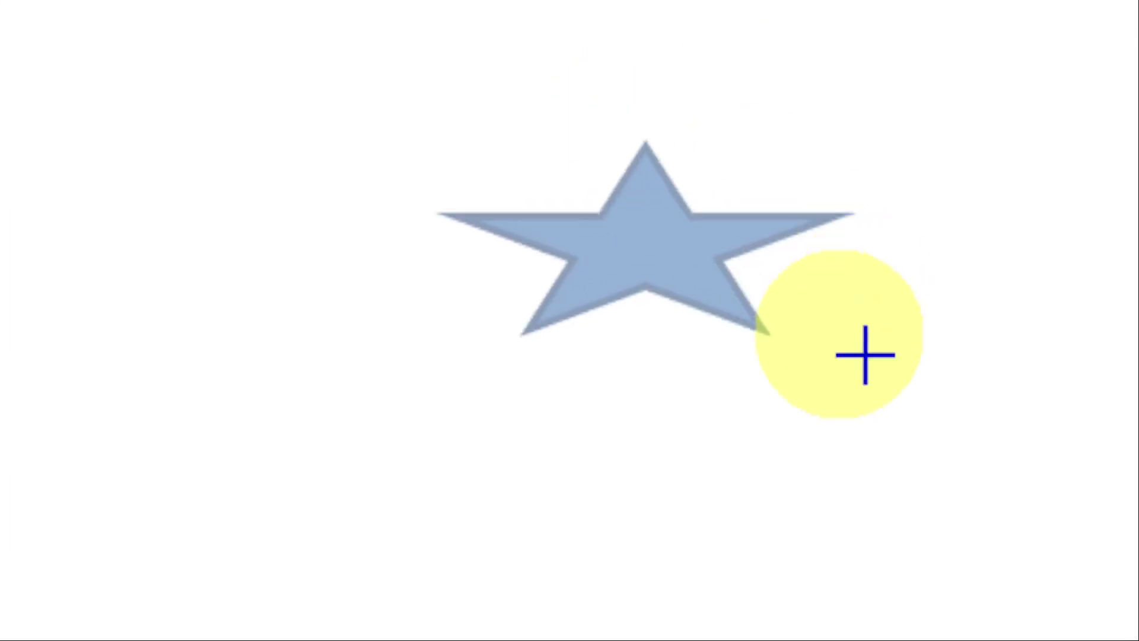
pyautogui.moveTo(865, 355); pyautogui.dragTo(861, 531)
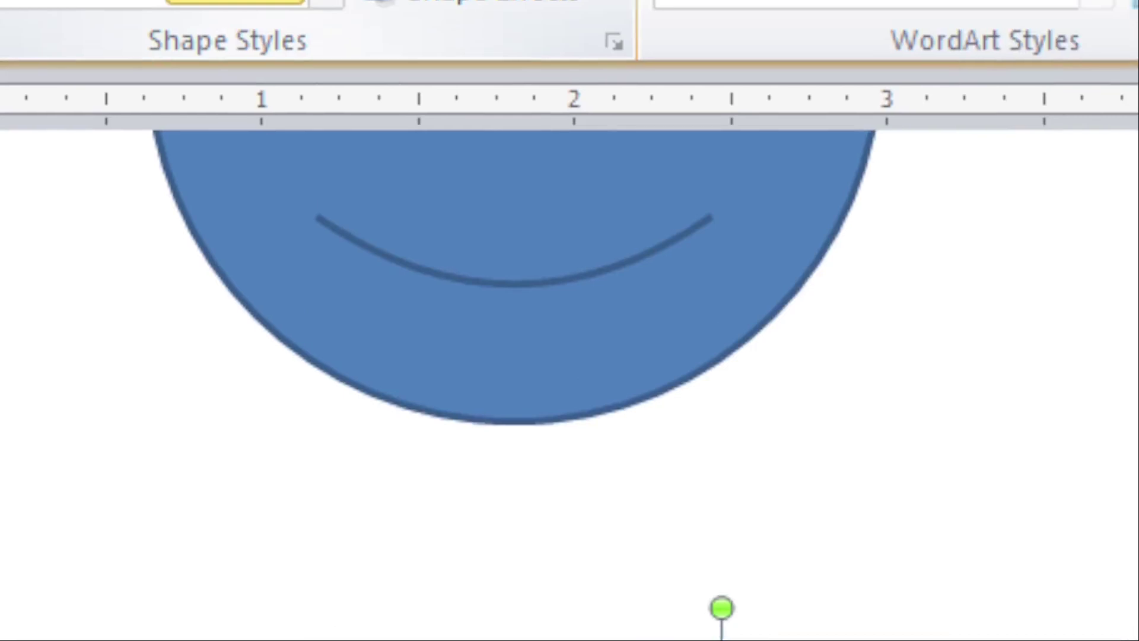
# Apply the green shape style with a white outline to the star and change its fill to standard yellow
pyautogui.click(626, 26)
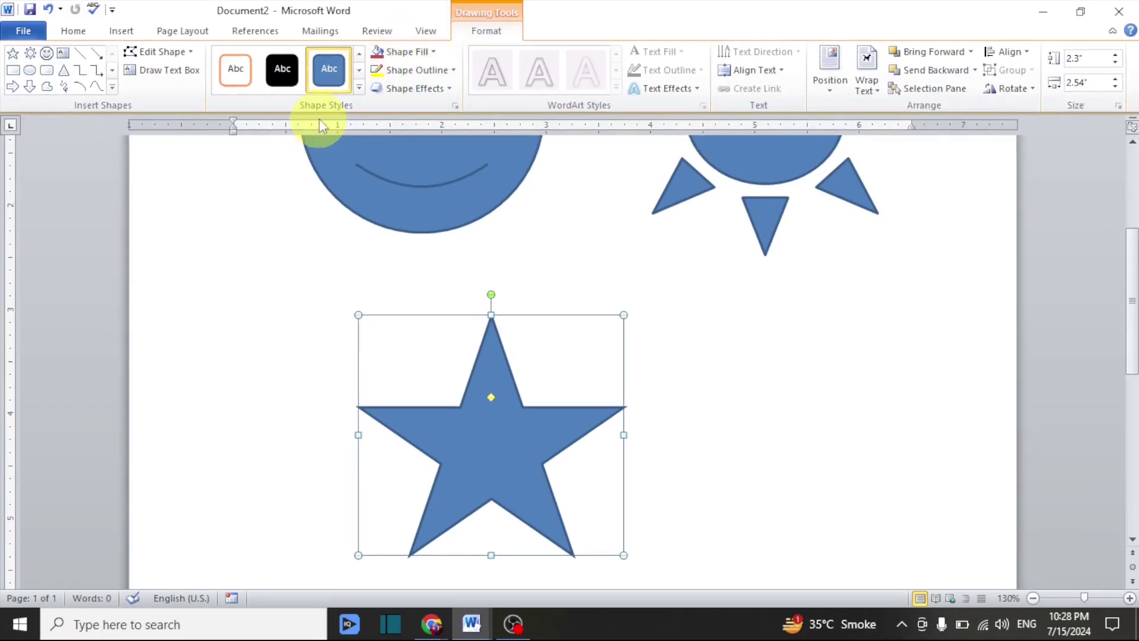
pyautogui.click(359, 87)
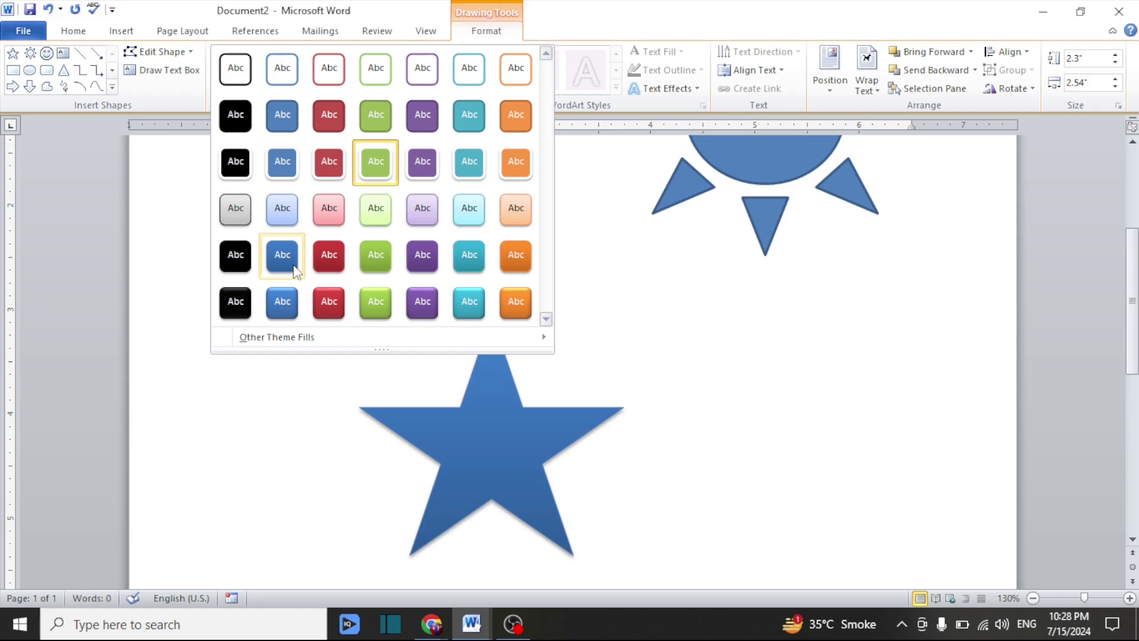
pyautogui.click(374, 179)
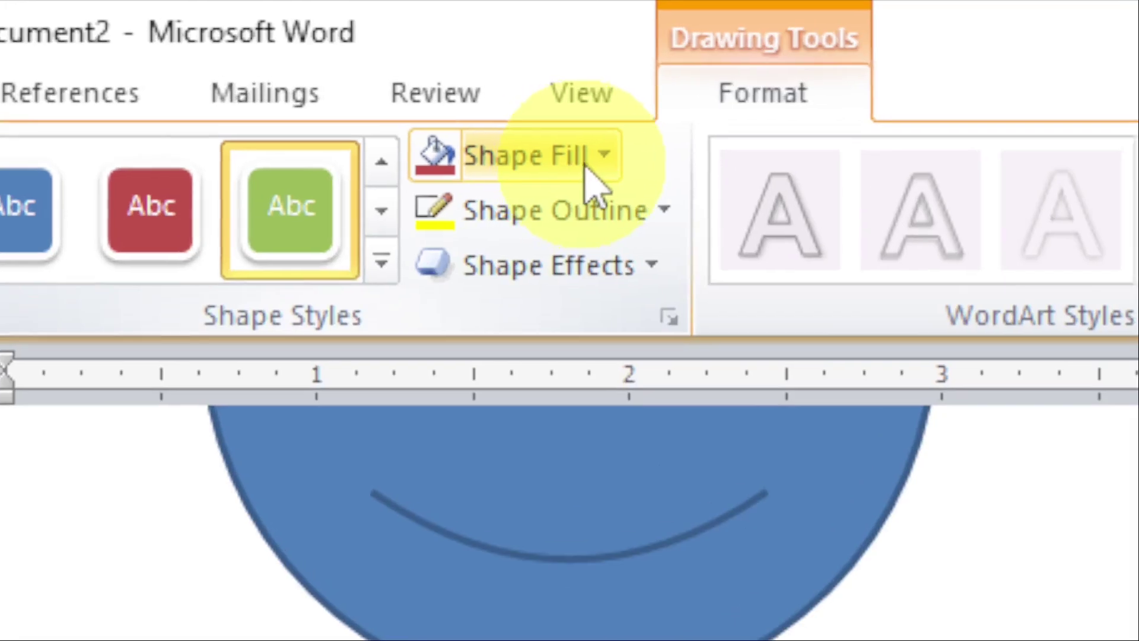
pyautogui.click(588, 155)
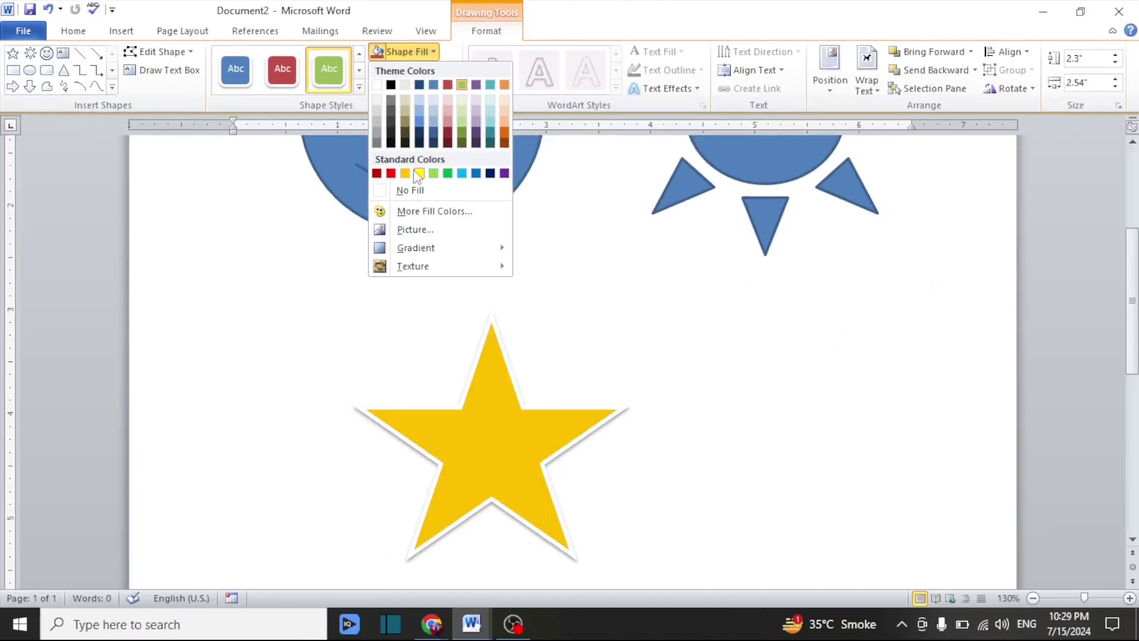
pyautogui.click(416, 173)
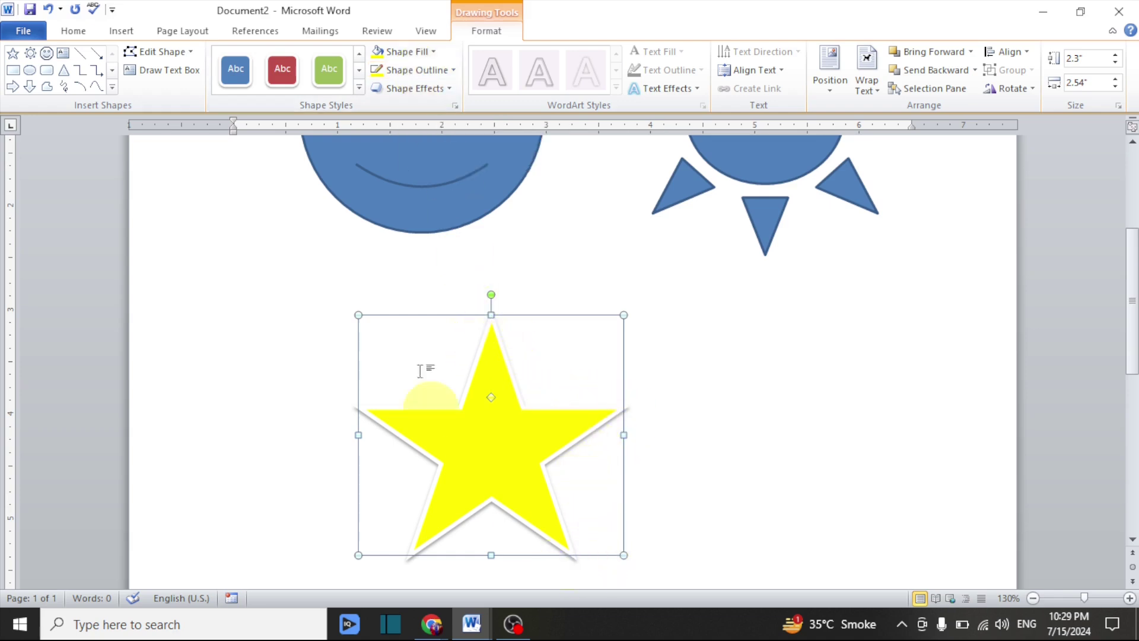
# Give the star a dark aqua outline and an outer shadow cast upward
pyautogui.click(433, 71)
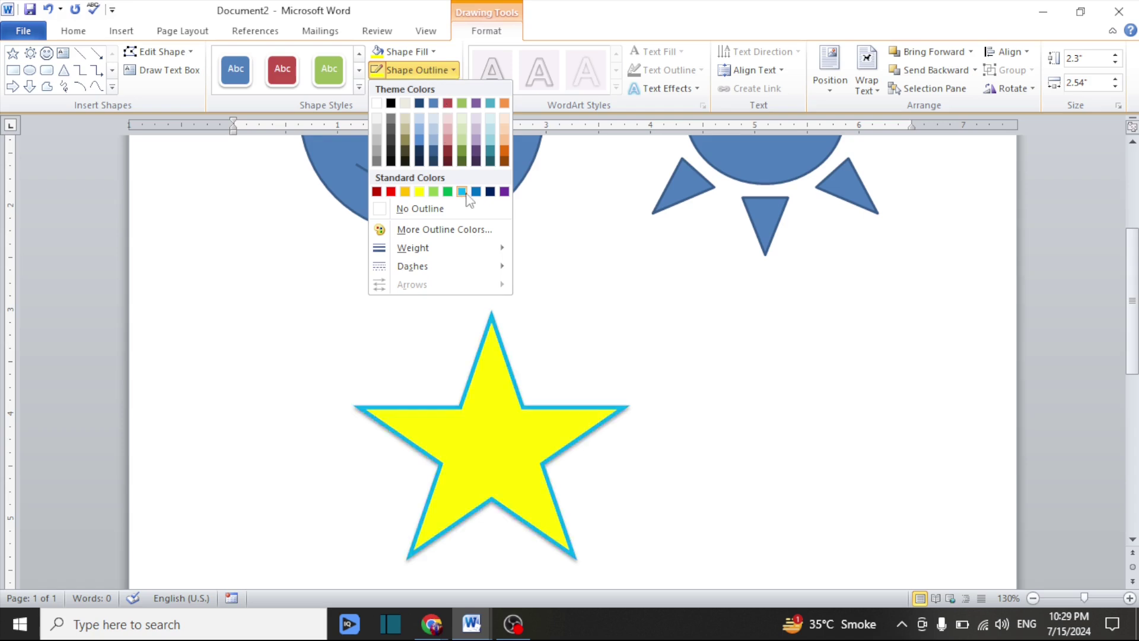
pyautogui.click(490, 155)
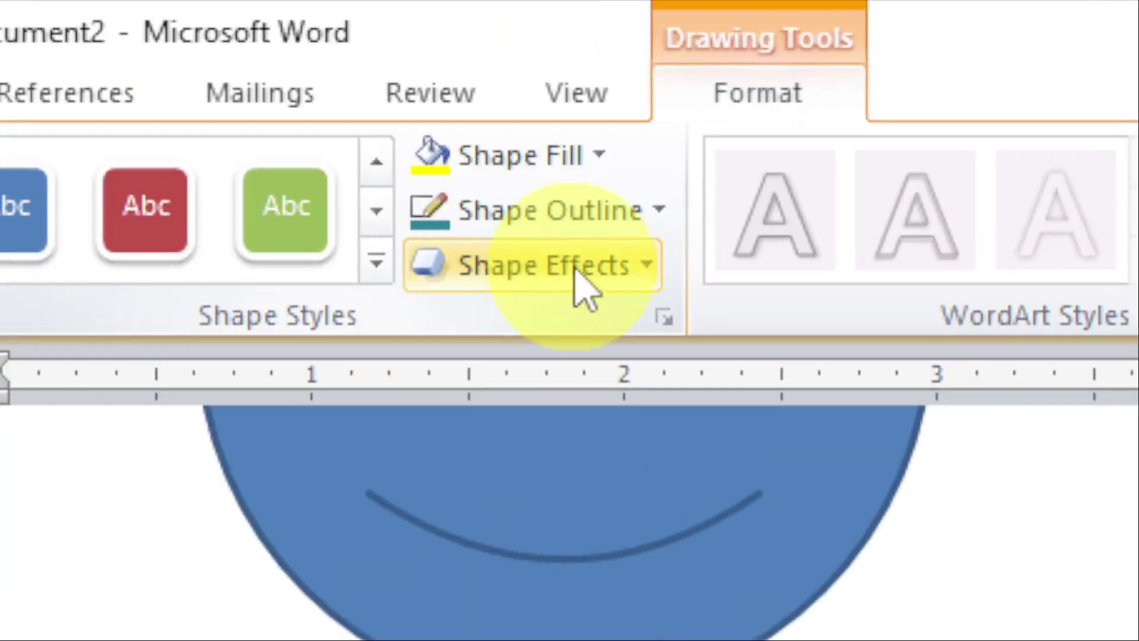
pyautogui.click(585, 291)
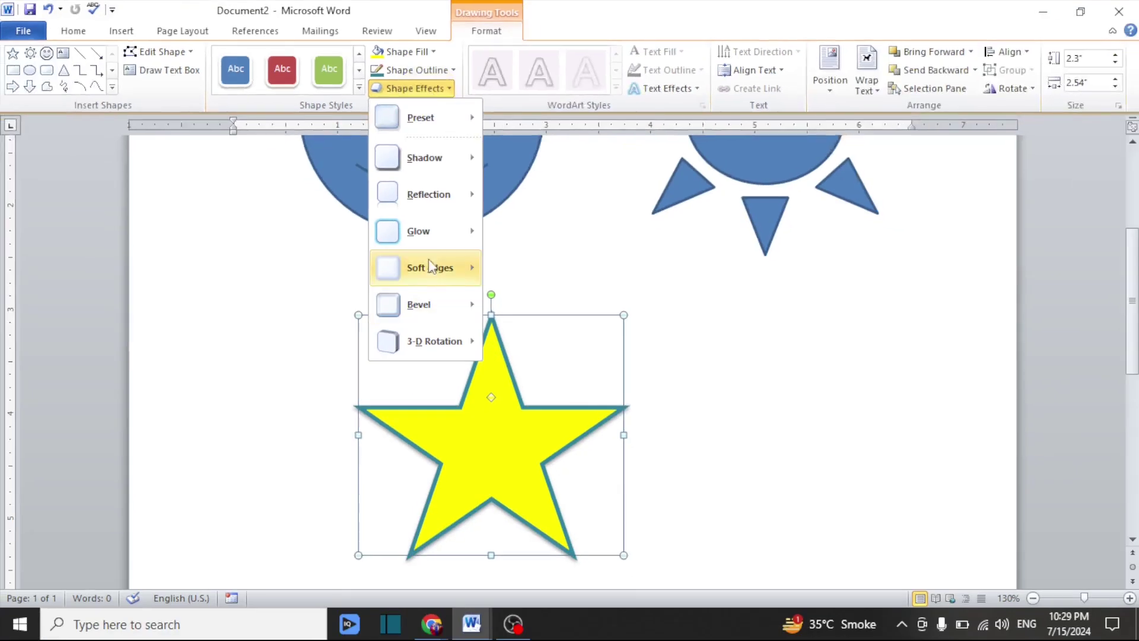
pyautogui.moveTo(427, 165)
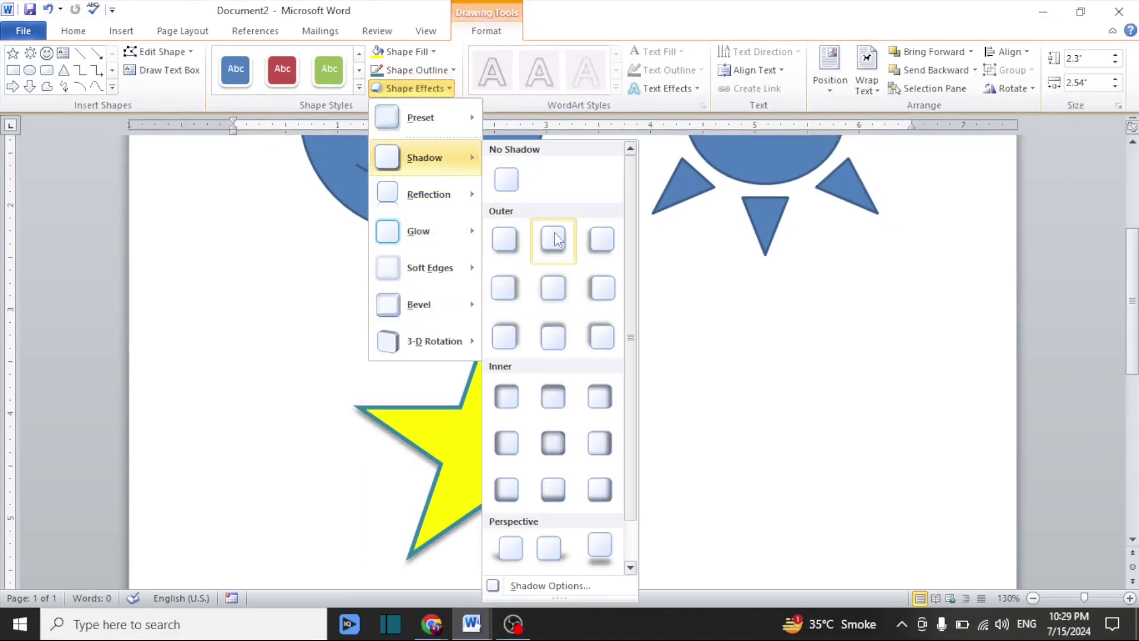
pyautogui.click(560, 339)
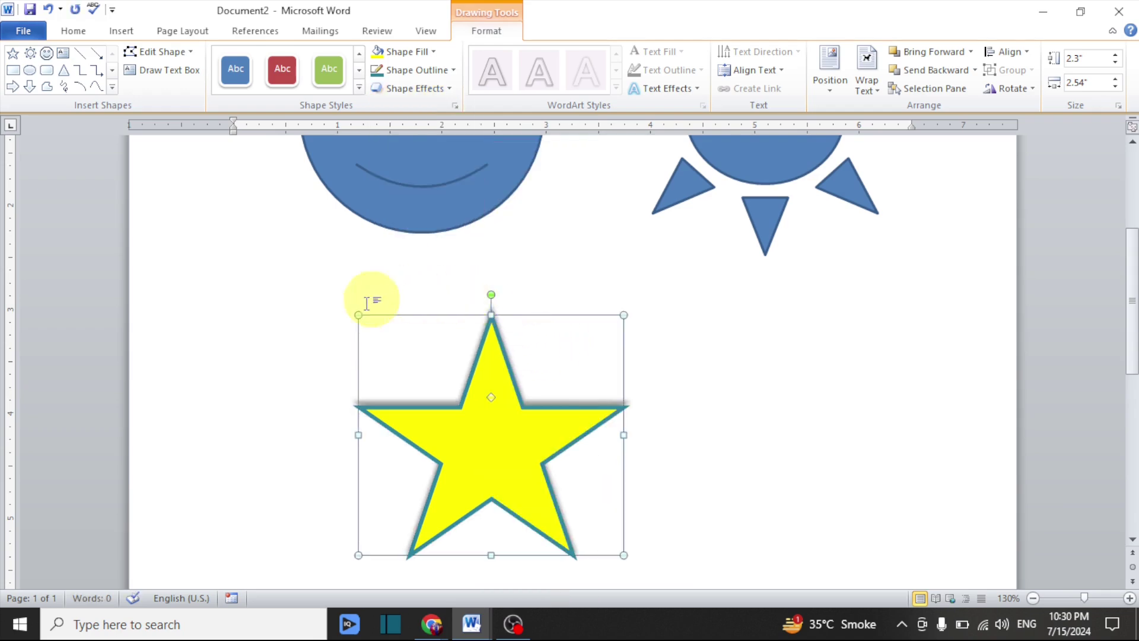
pyautogui.click(305, 378)
pyautogui.scroll(3, 305, 379)
pyautogui.scroll(-4, 492, 284)
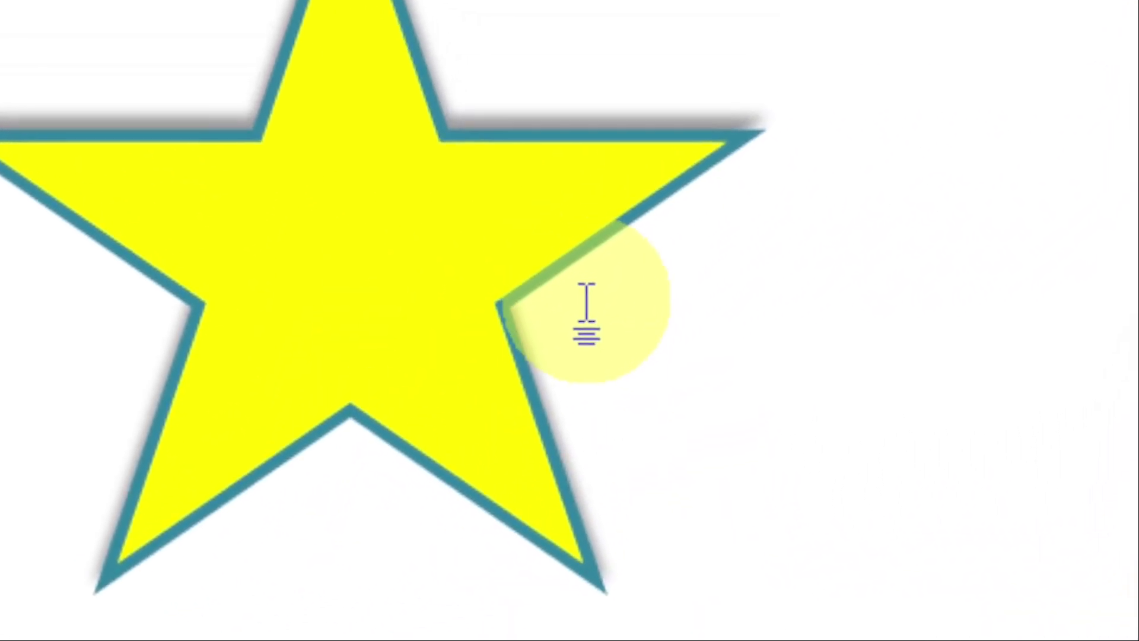
pyautogui.click(587, 302)
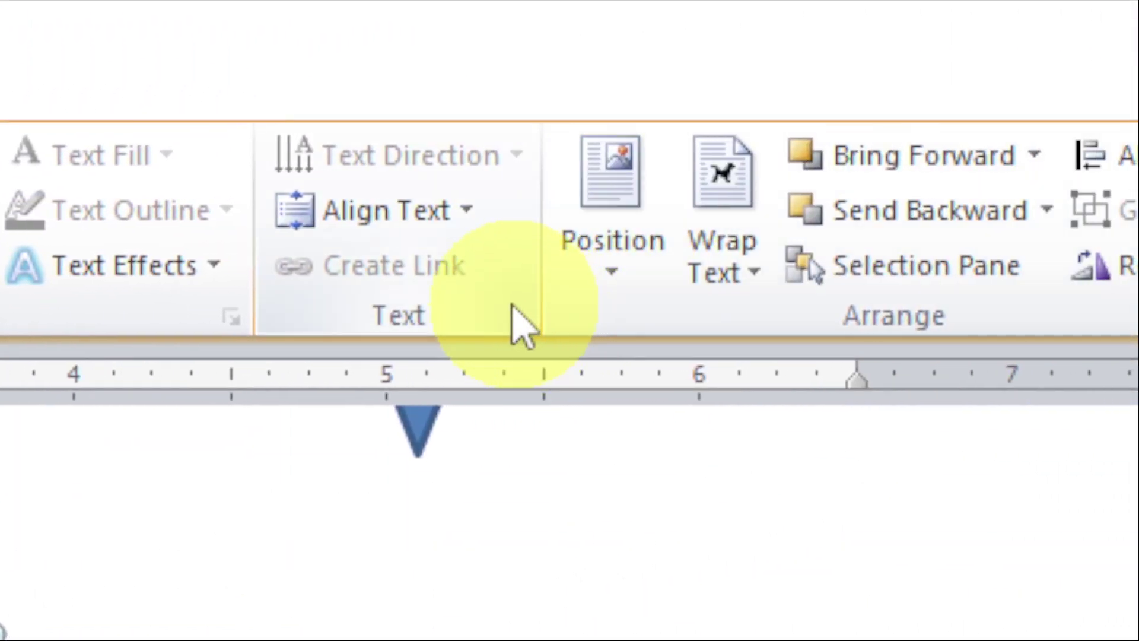
# Browse all SmartArt layouts for the new document and select the three-level tree with outlined boxes from the Hierarchy category
pyautogui.click(121, 30)
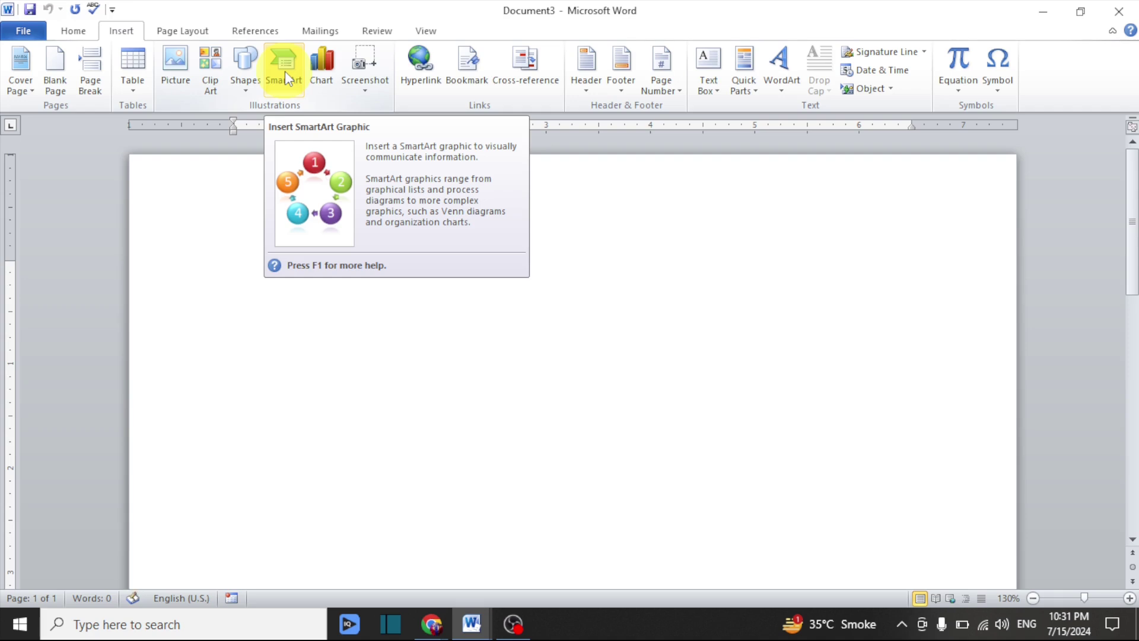
pyautogui.click(284, 71)
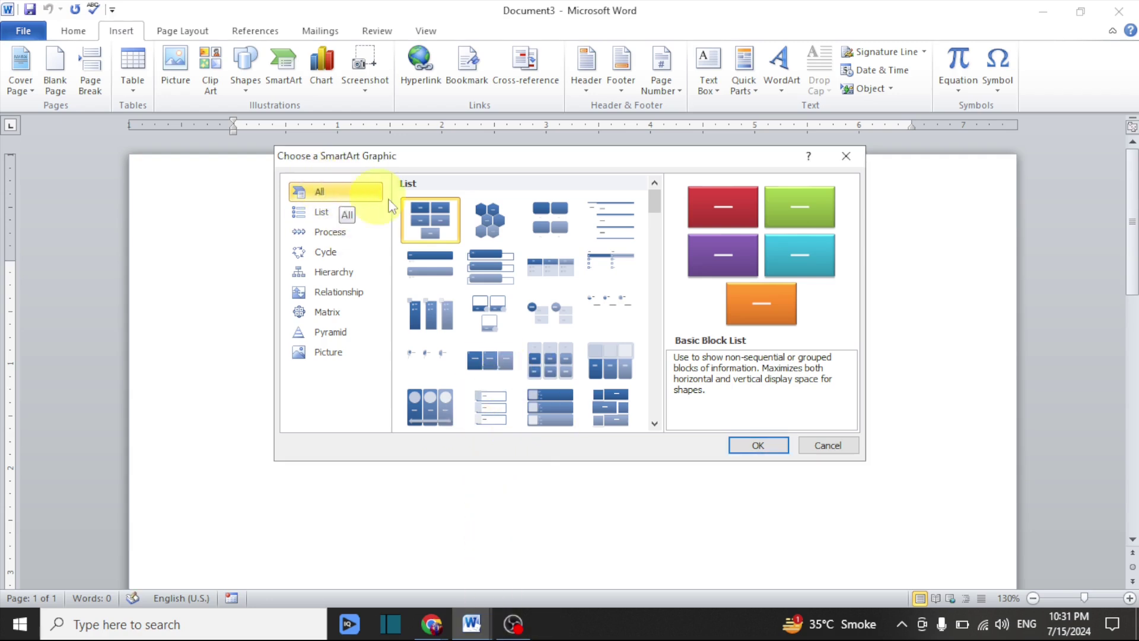
pyautogui.scroll(-6, 457, 231)
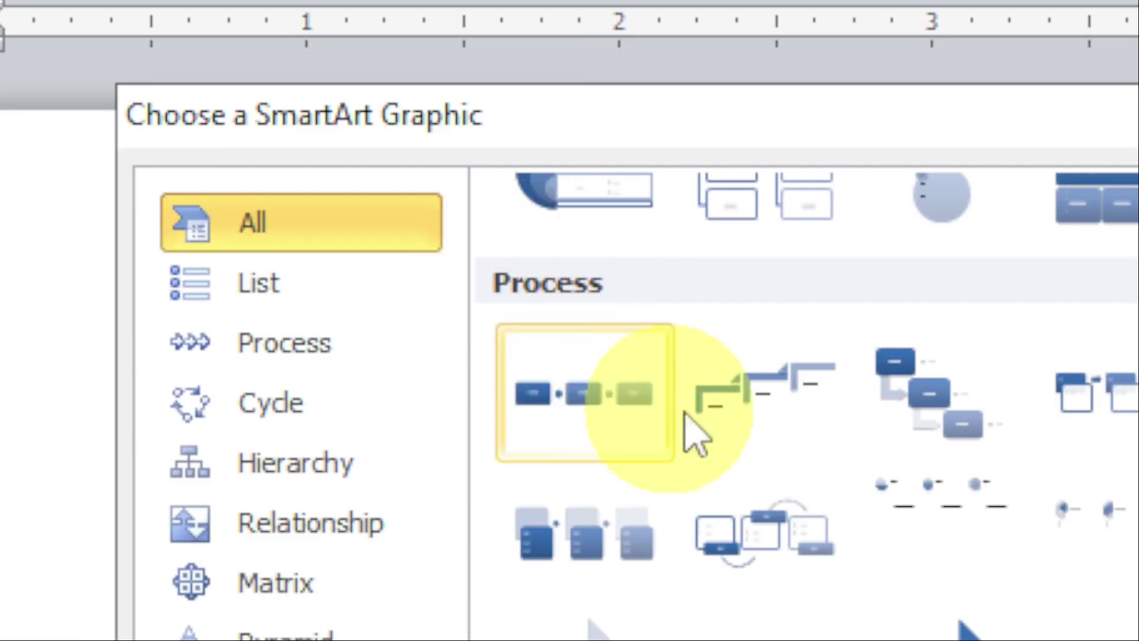
pyautogui.scroll(-10, 422, 401)
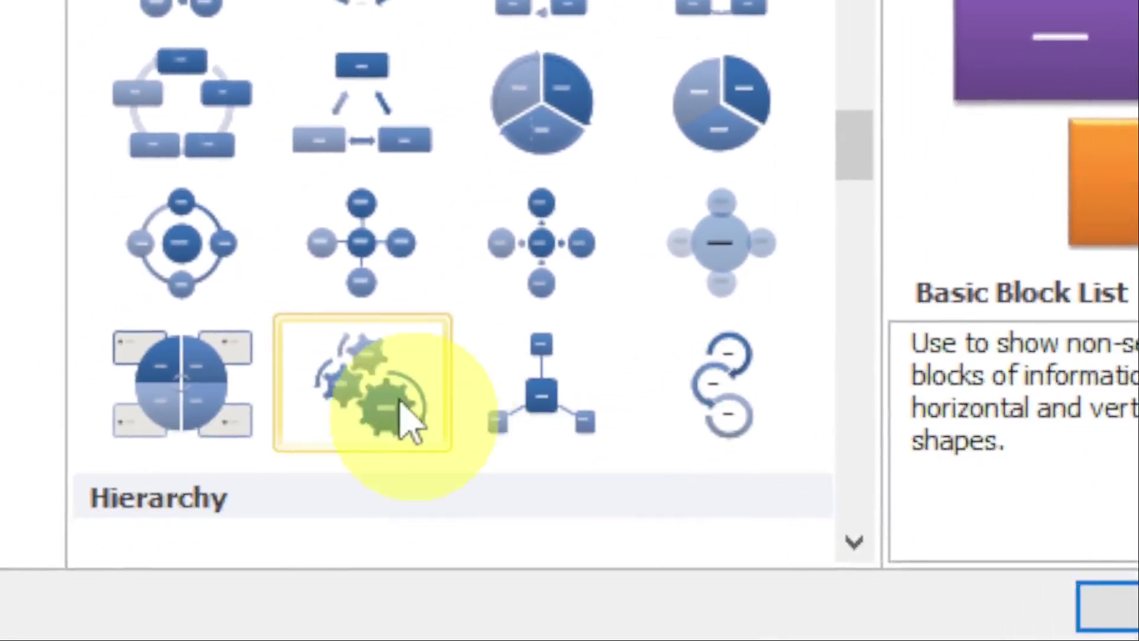
pyautogui.scroll(-6, 424, 376)
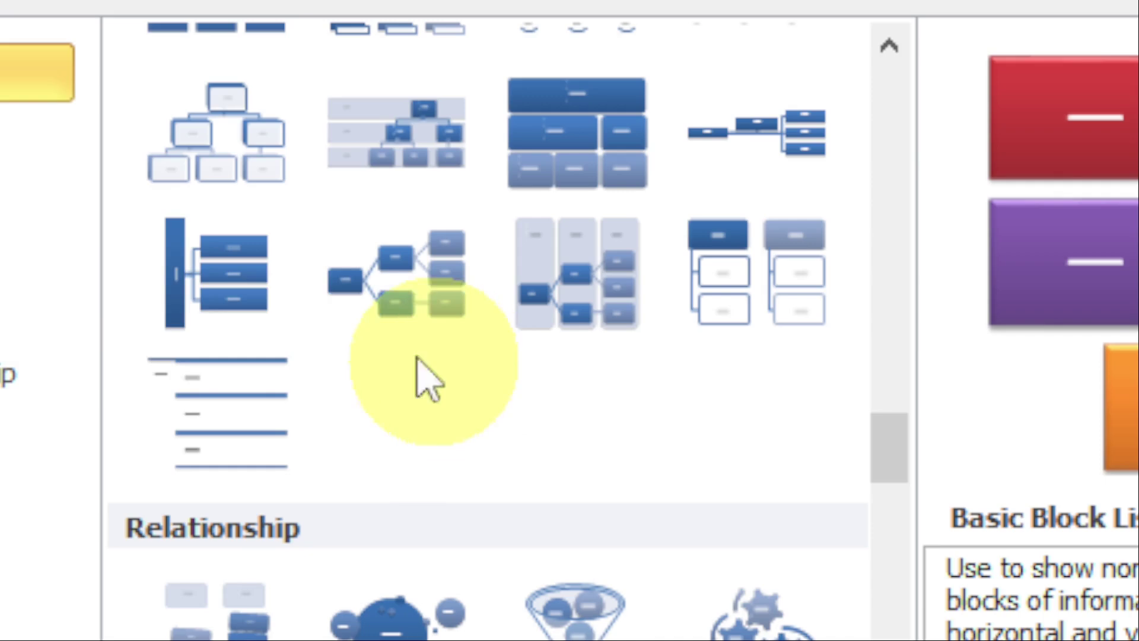
pyautogui.scroll(-3, 578, 468)
pyautogui.scroll(-10, 811, 500)
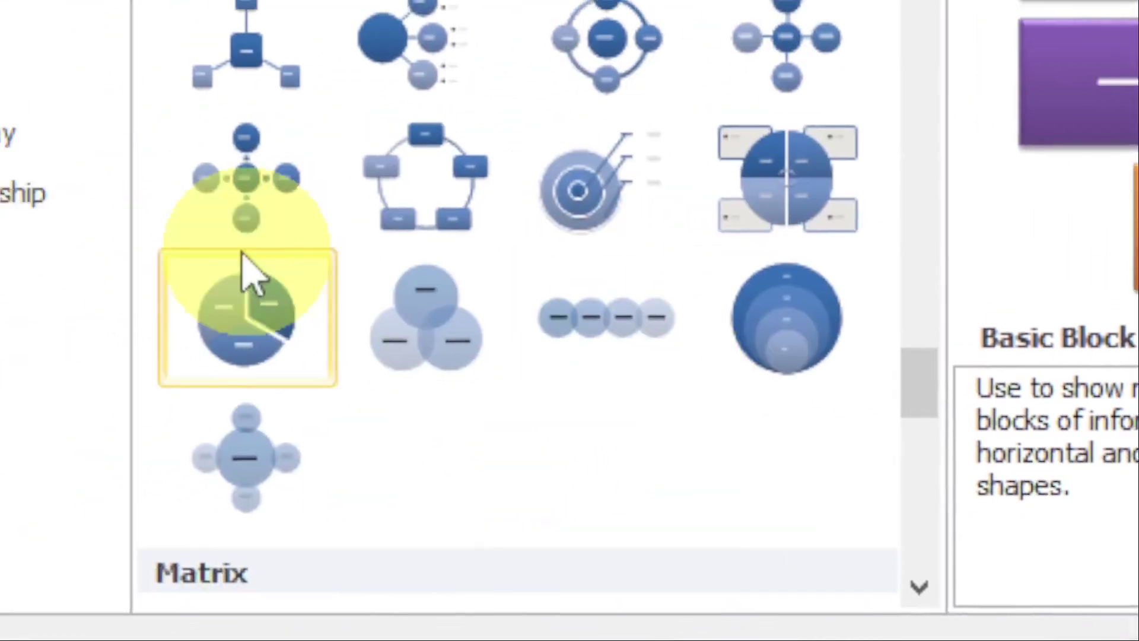
pyautogui.scroll(-5, 611, 327)
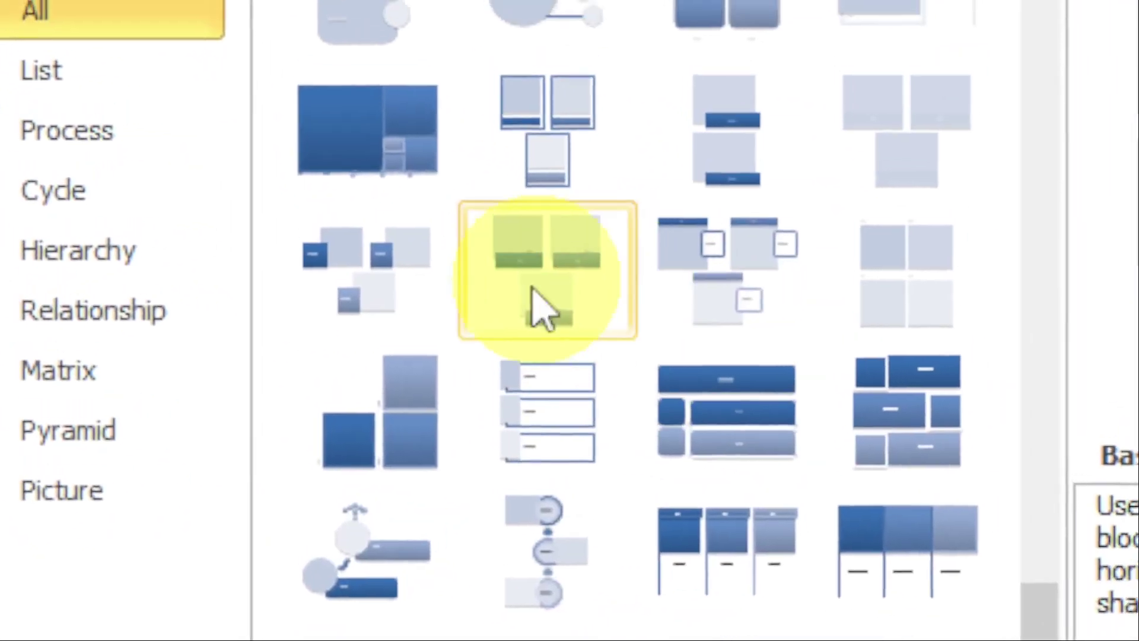
pyautogui.scroll(-3, 533, 386)
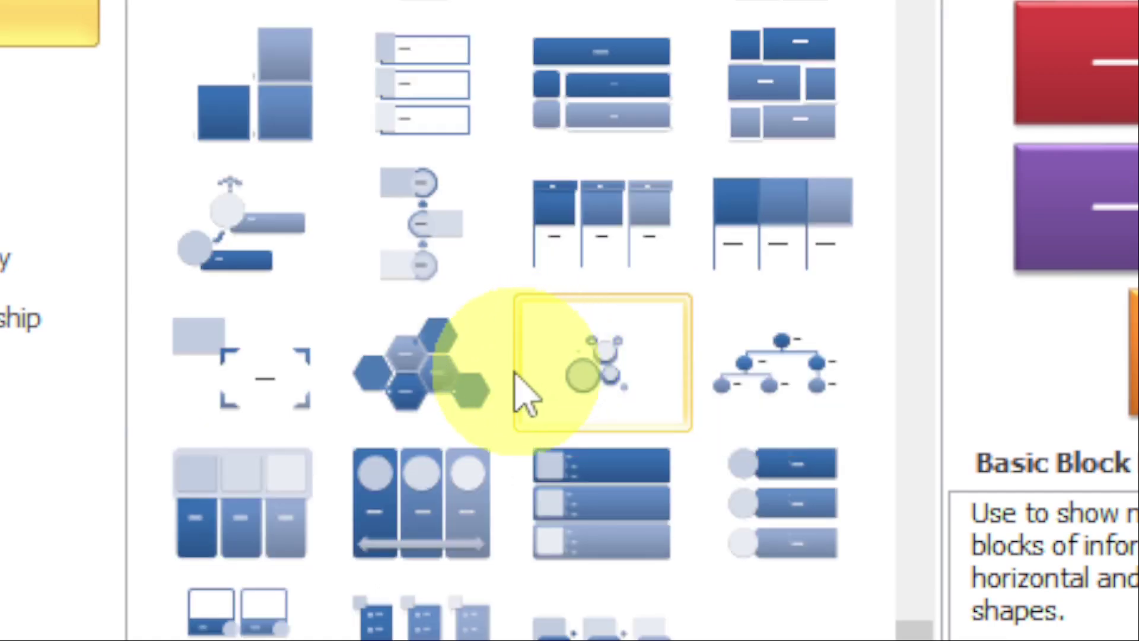
pyautogui.click(1, 273)
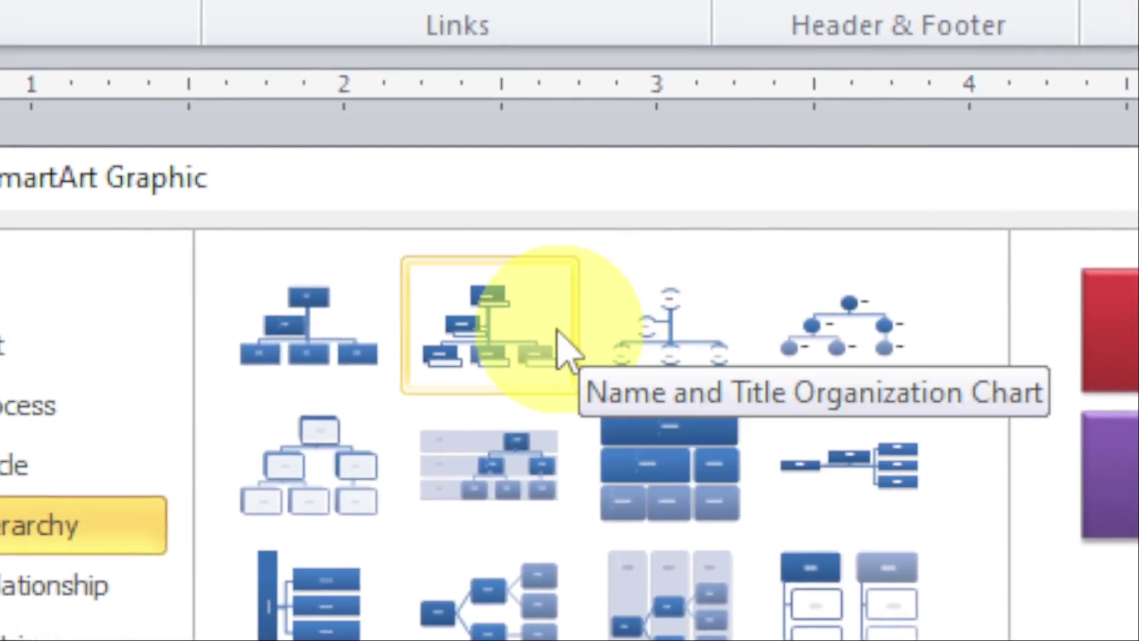
pyautogui.click(313, 490)
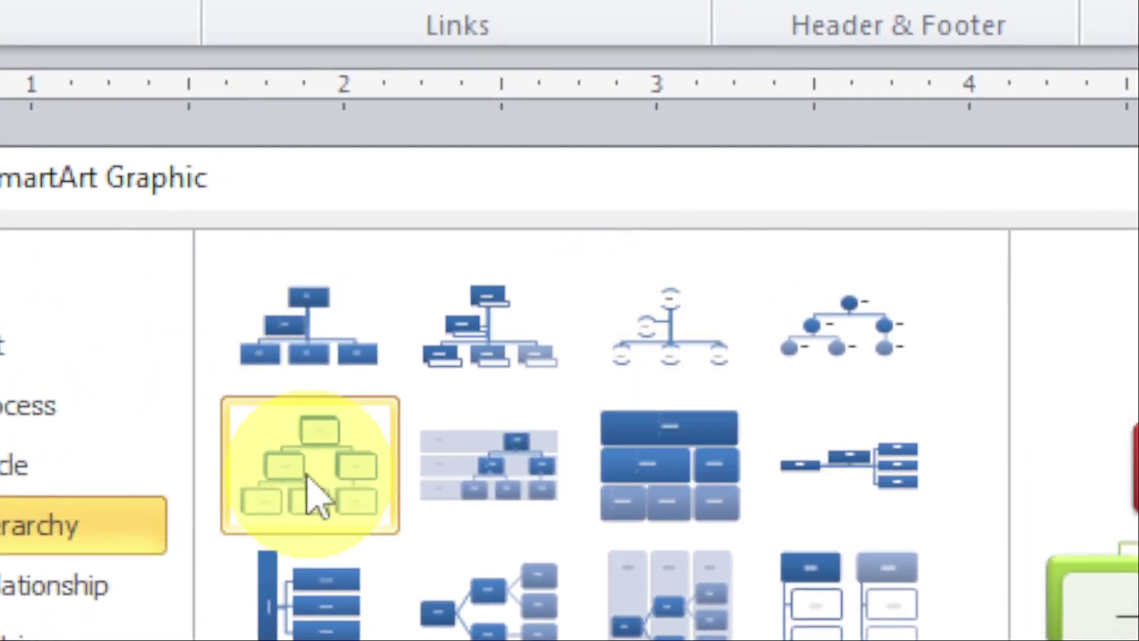
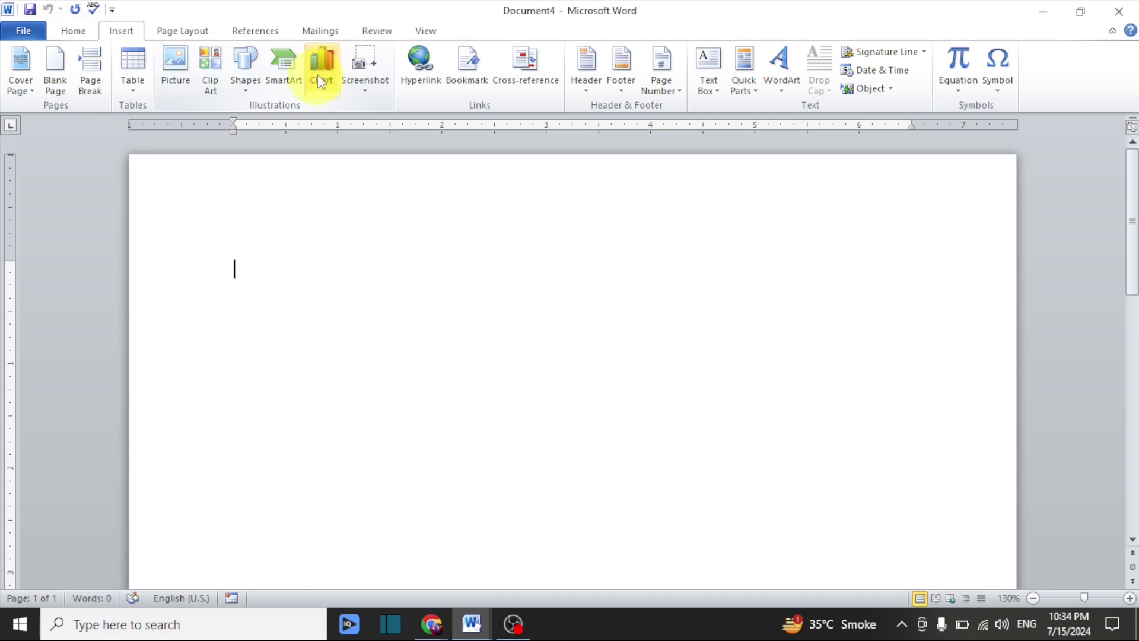
# Review the available chart types and insert a Clustered Column chart into the blank document
pyautogui.click(319, 73)
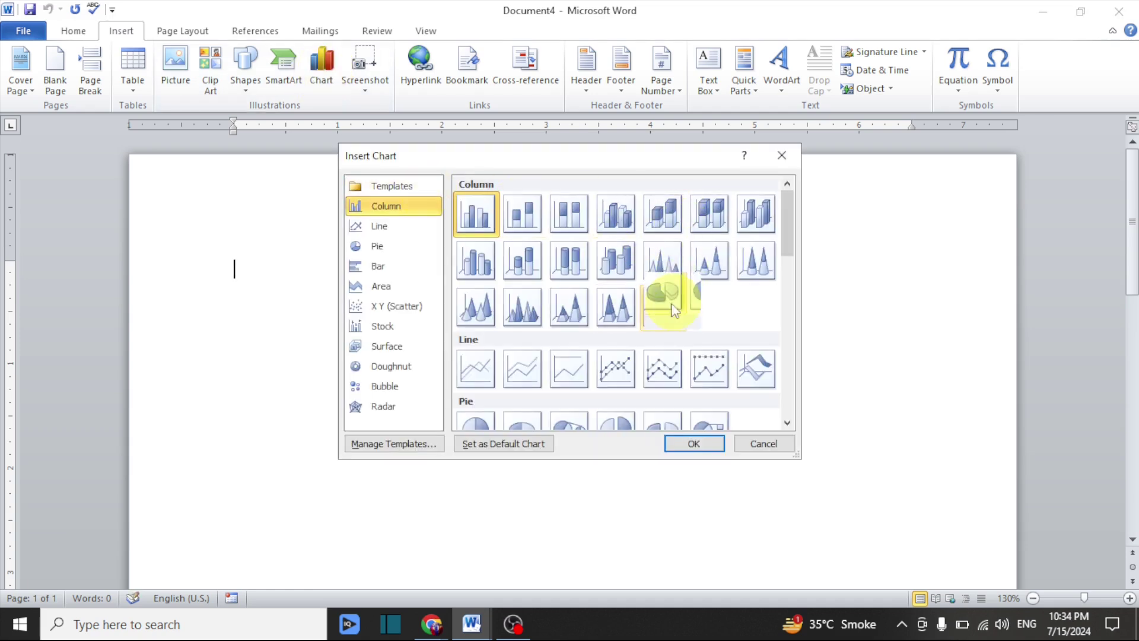
pyautogui.scroll(-10, 554, 326)
pyautogui.scroll(10, 554, 344)
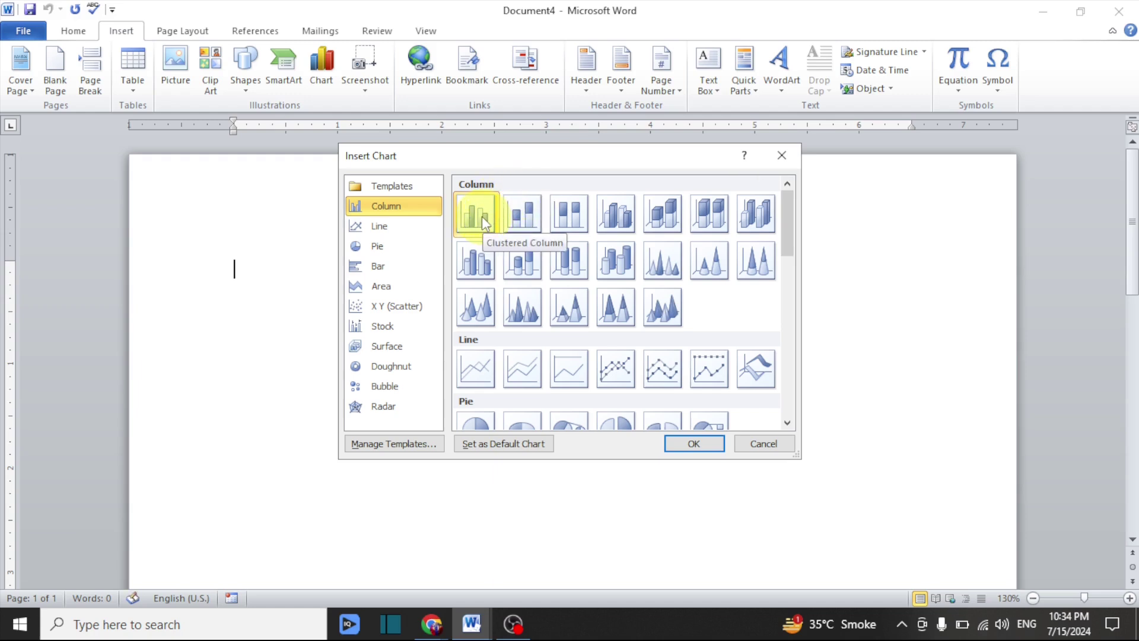
pyautogui.click(691, 446)
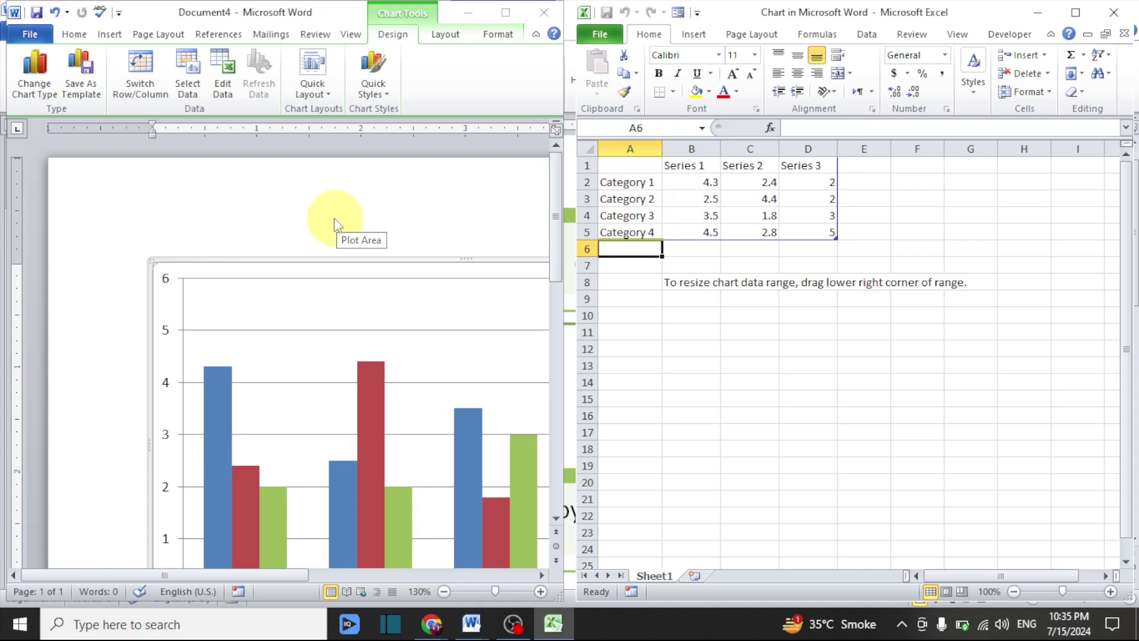
# Select cell B3 in the chart's data sheet and examine the column chart in the document
pyautogui.click(695, 198)
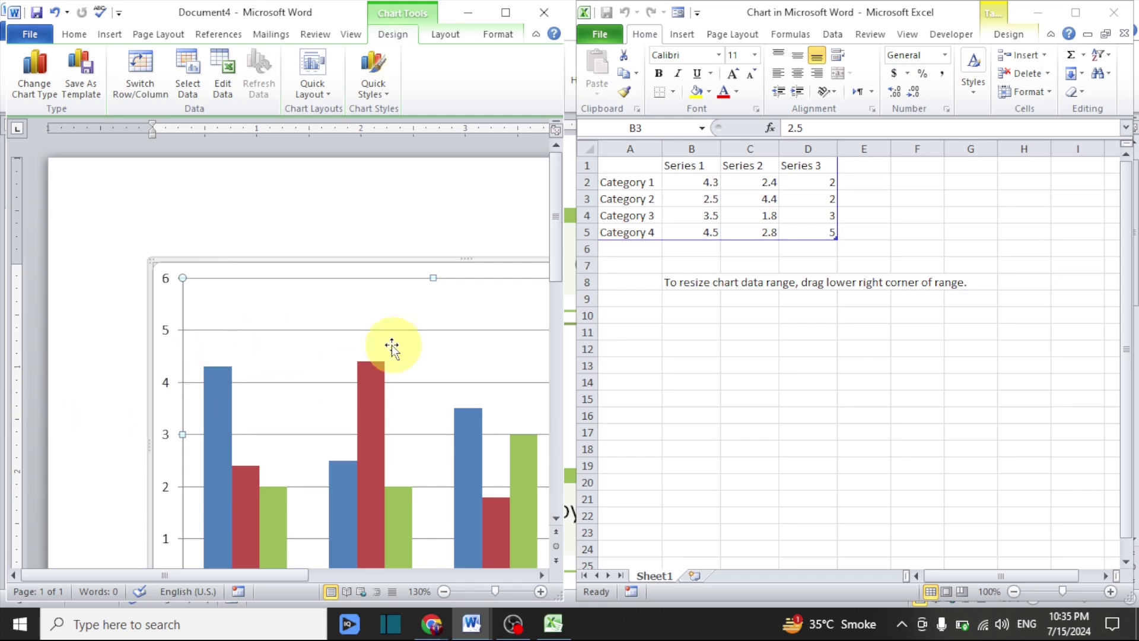
pyautogui.scroll(-5, 388, 350)
pyautogui.scroll(4, 379, 353)
pyautogui.scroll(-6, 376, 356)
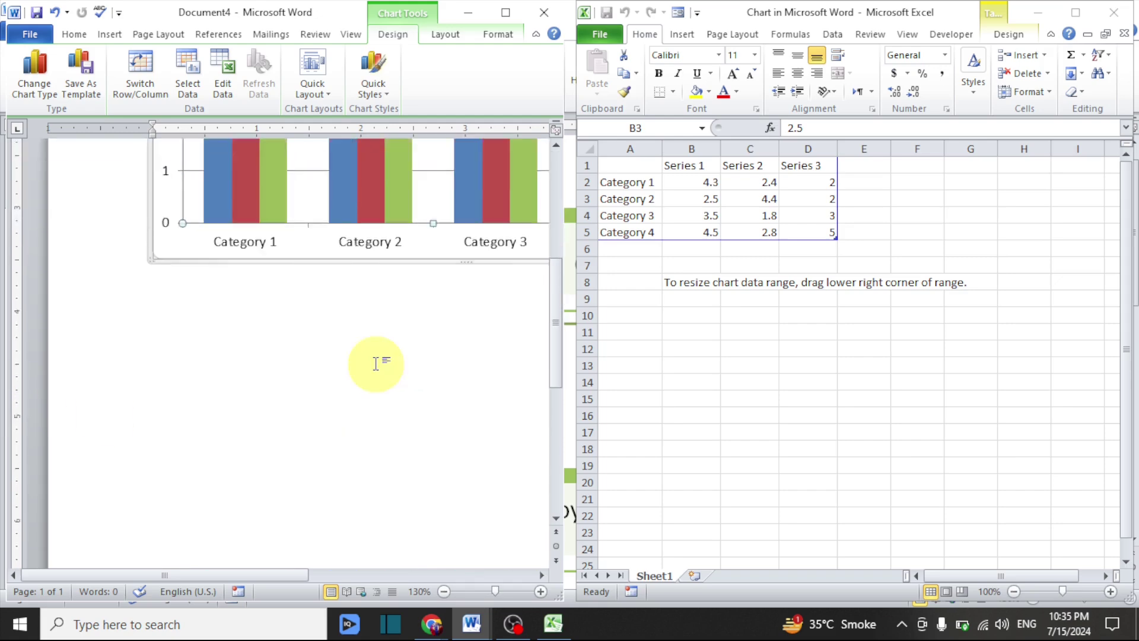
# Close the chart's data sheet and maximize the document window to view the whole column chart
pyautogui.scroll(6, 376, 361)
pyautogui.click(1126, 33)
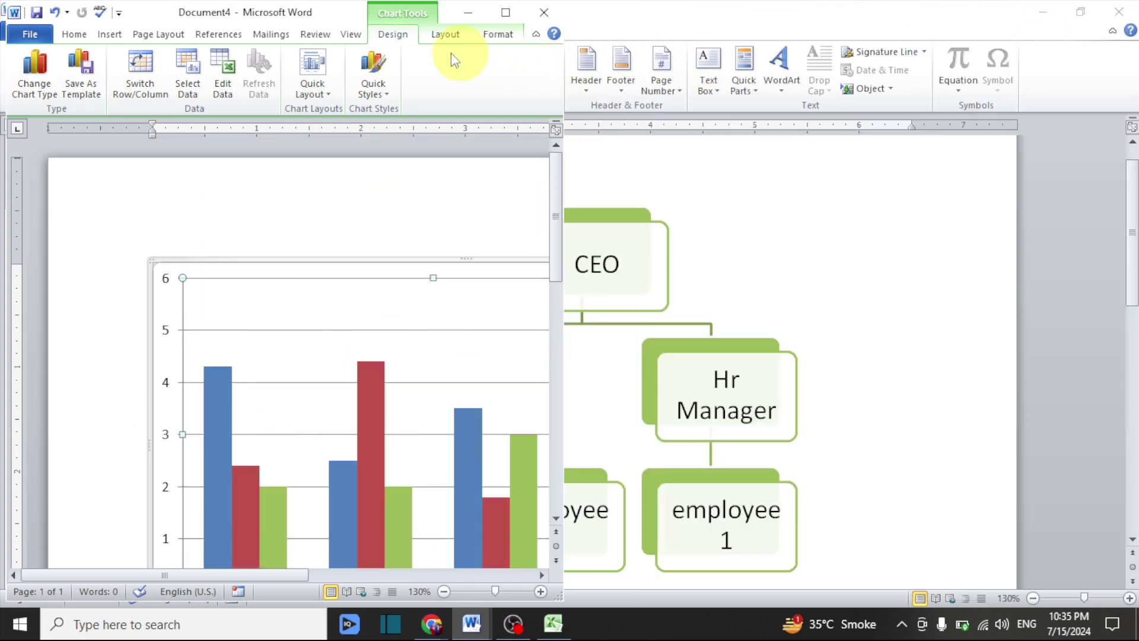
pyautogui.doubleClick(394, 209)
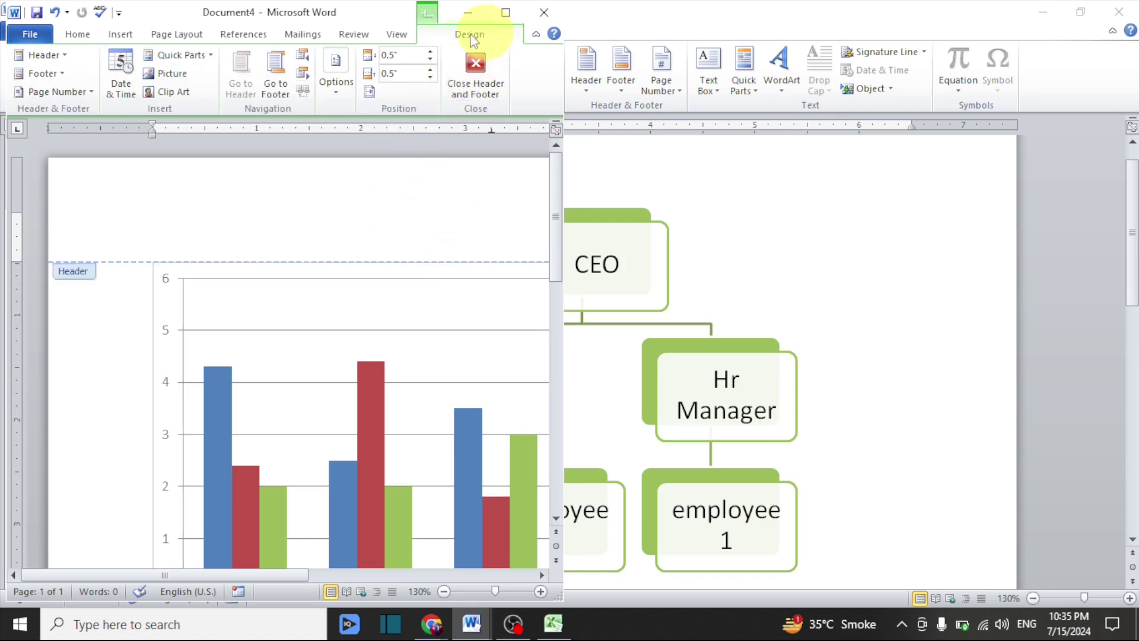
pyautogui.press('super+Up')
pyautogui.doubleClick(979, 353)
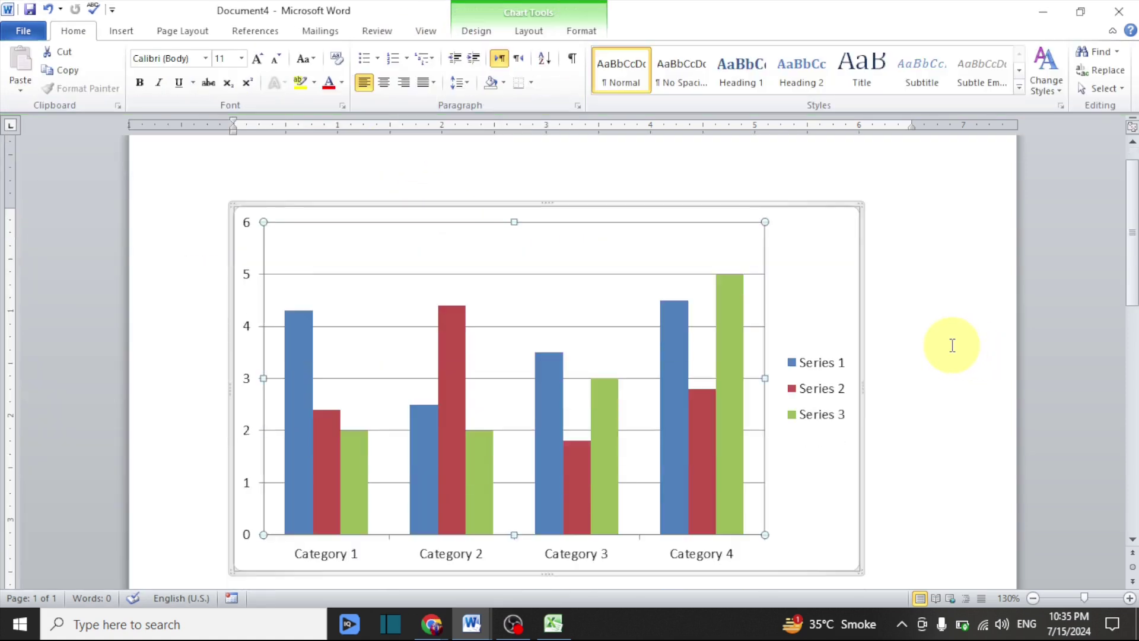
pyautogui.scroll(-2, 943, 344)
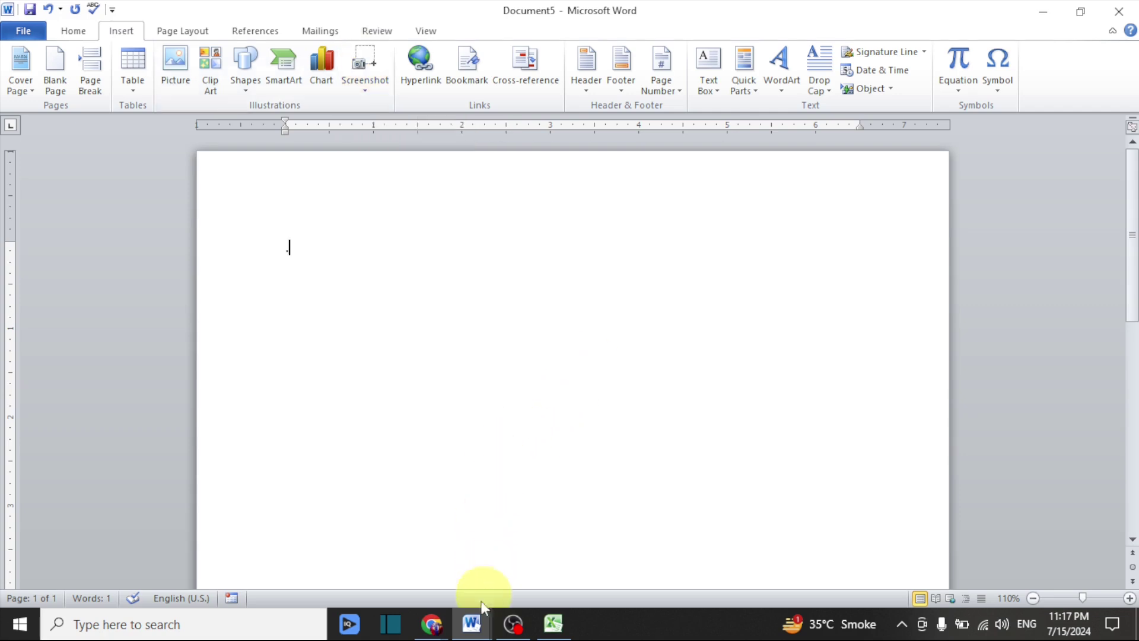
# Preview the open documents, return to Document5 and insert a screenshot of the window showing the green globe clip art
pyautogui.click(472, 635)
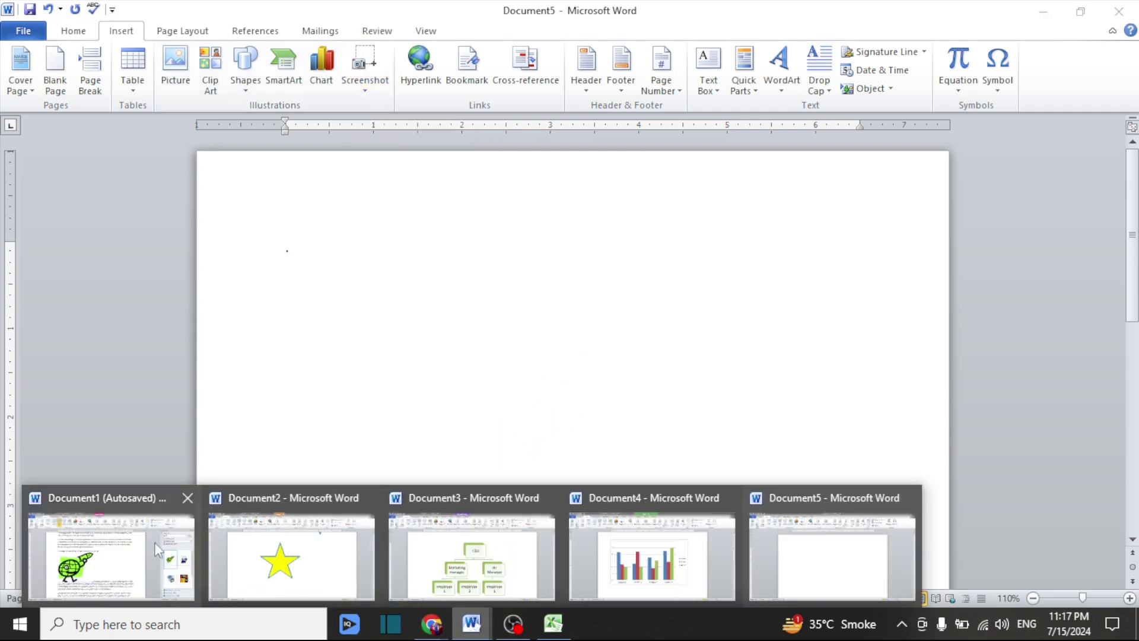
pyautogui.moveTo(478, 566)
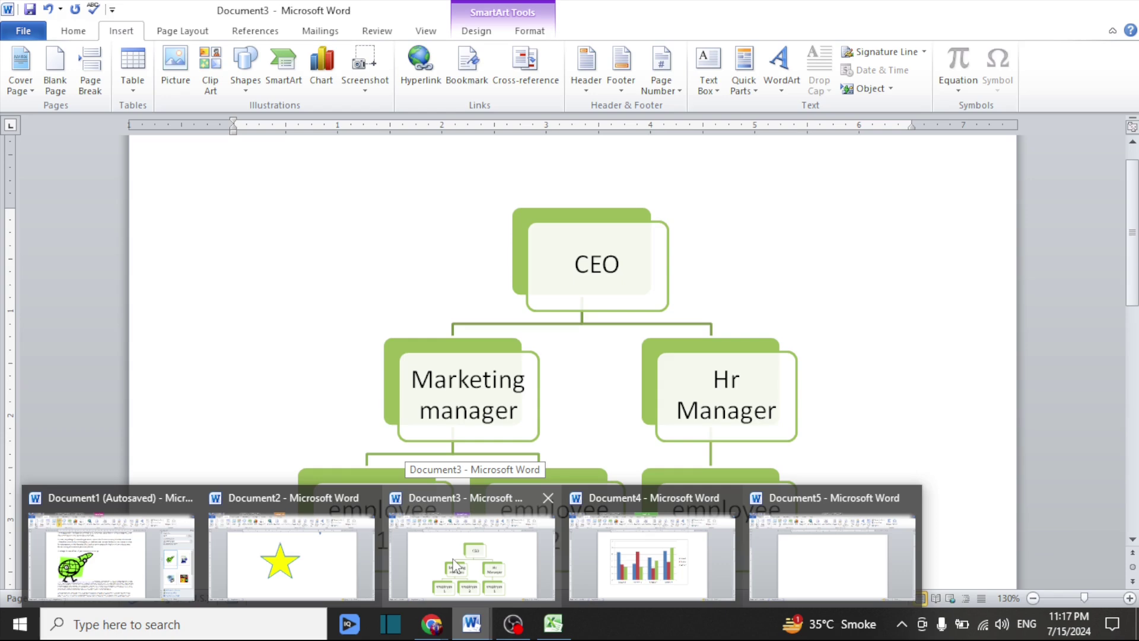
pyautogui.click(818, 557)
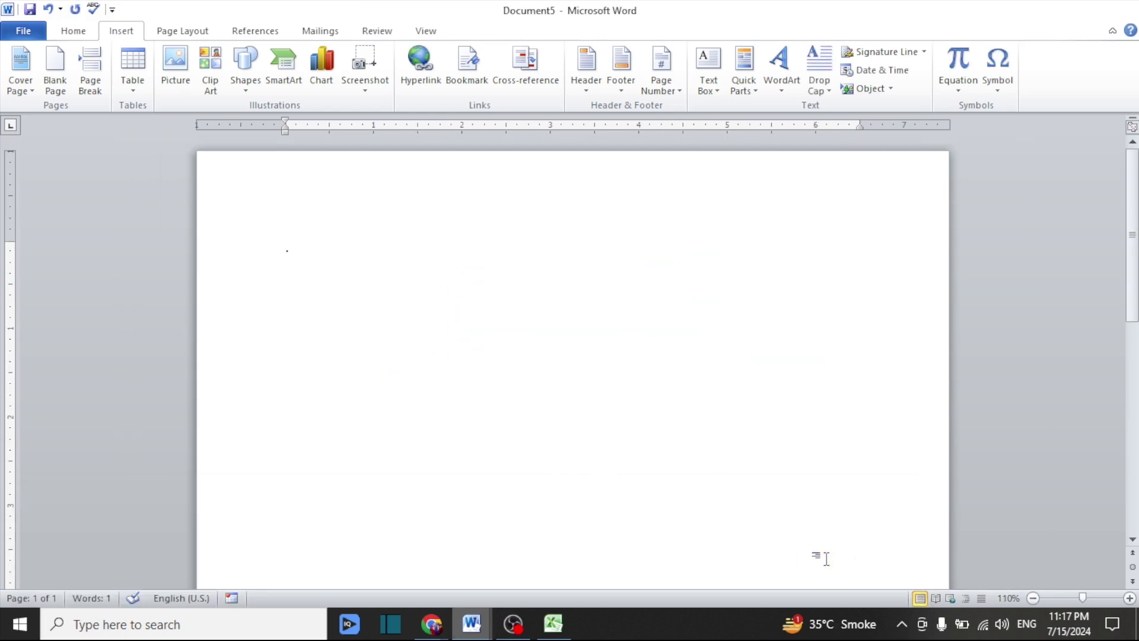
pyautogui.click(367, 62)
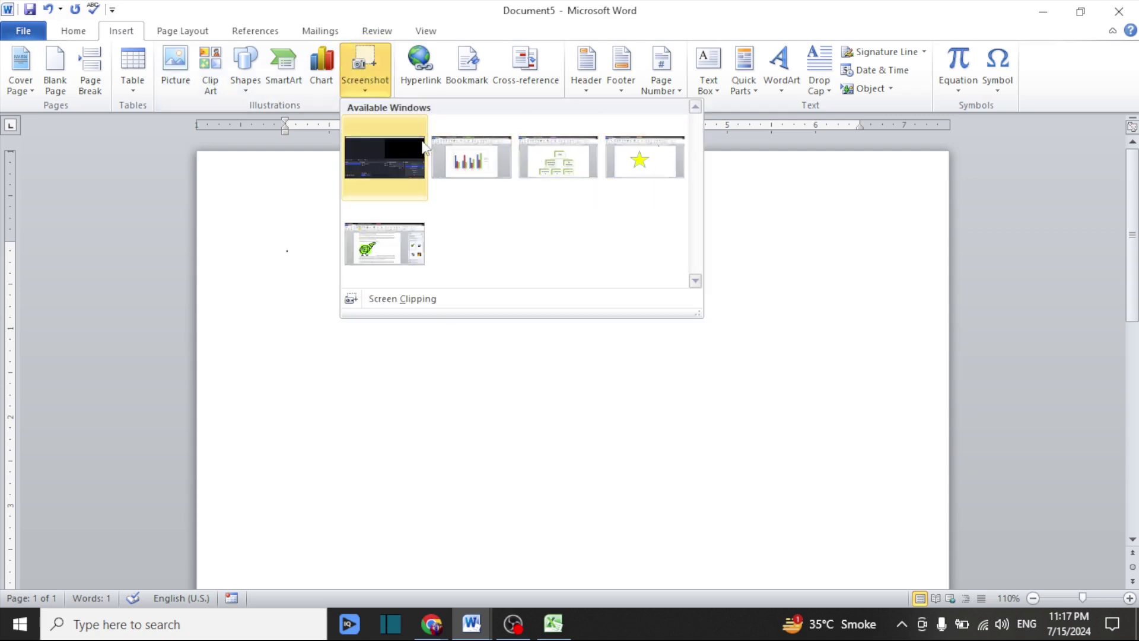
pyautogui.click(372, 246)
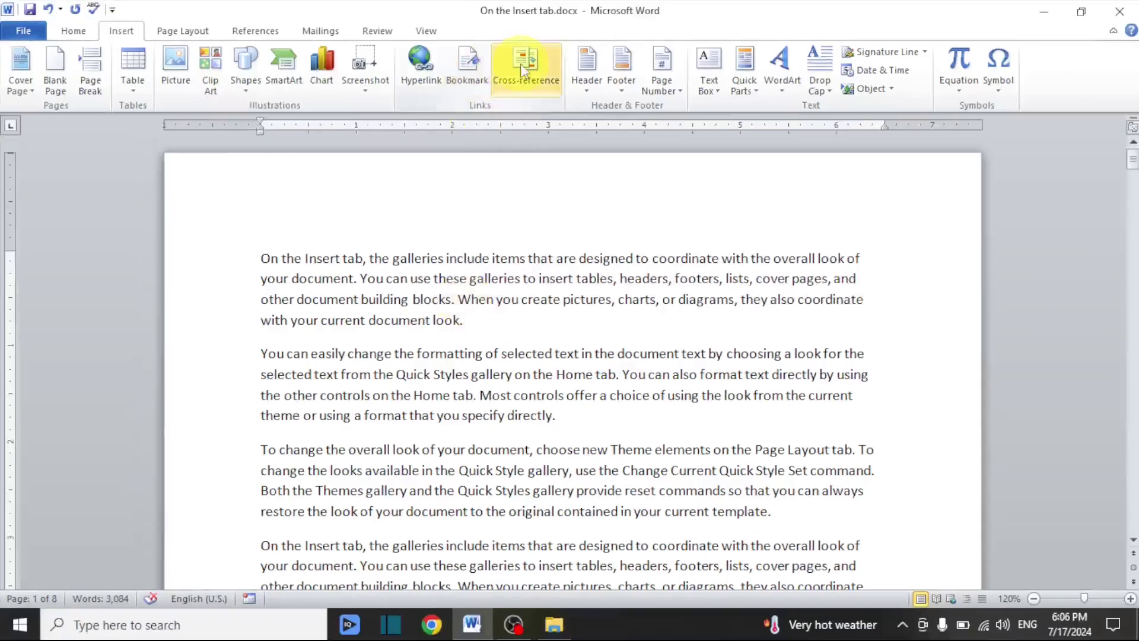
# Insert a Figure cross-reference to the caption "Figure 1 world icon" after the first paragraph's text
pyautogui.click(522, 70)
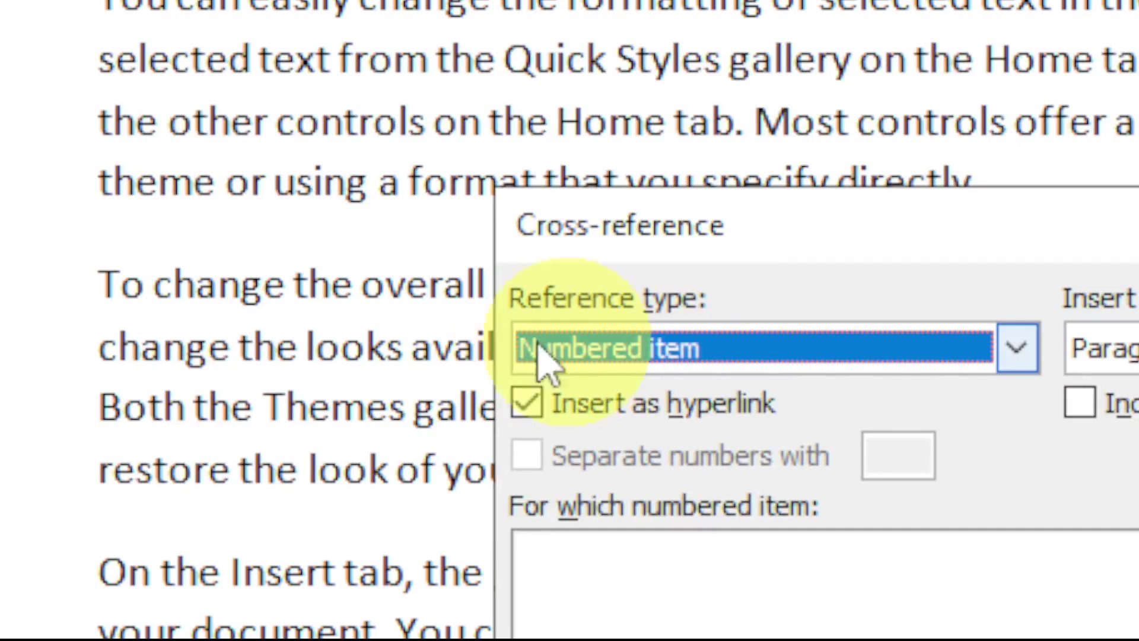
pyautogui.click(586, 351)
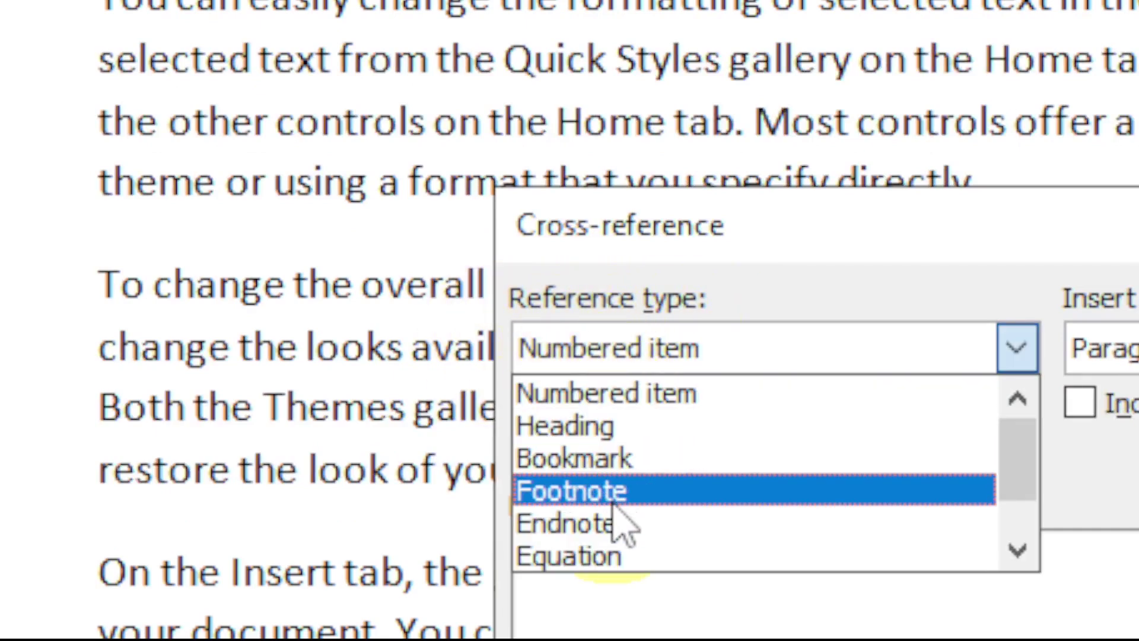
pyautogui.click(1017, 549)
pyautogui.click(1017, 549)
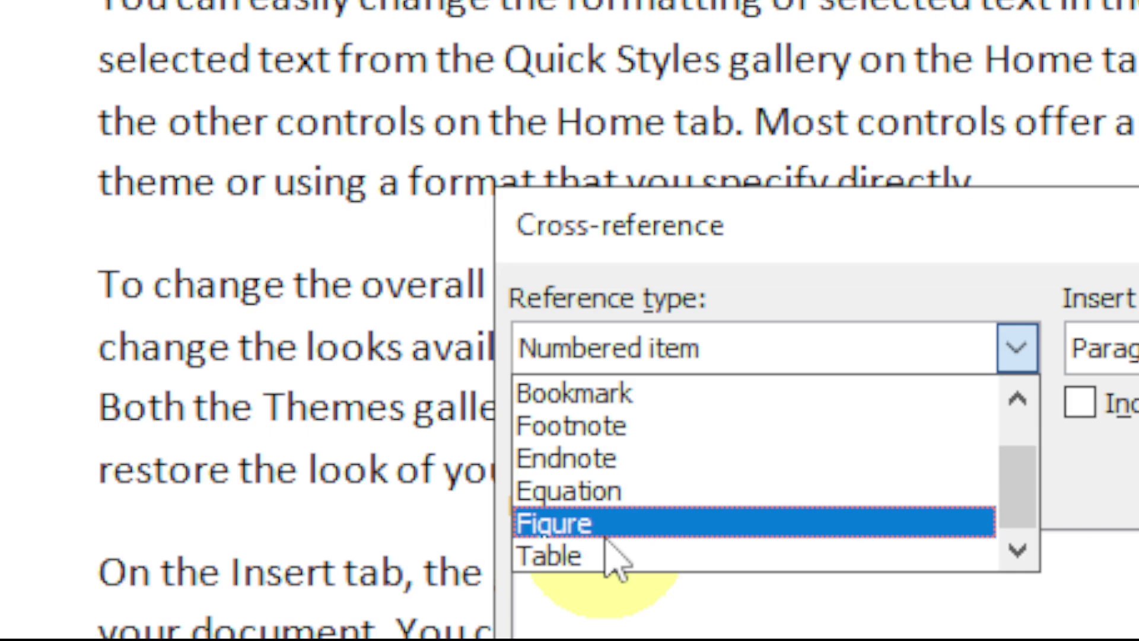
pyautogui.click(607, 523)
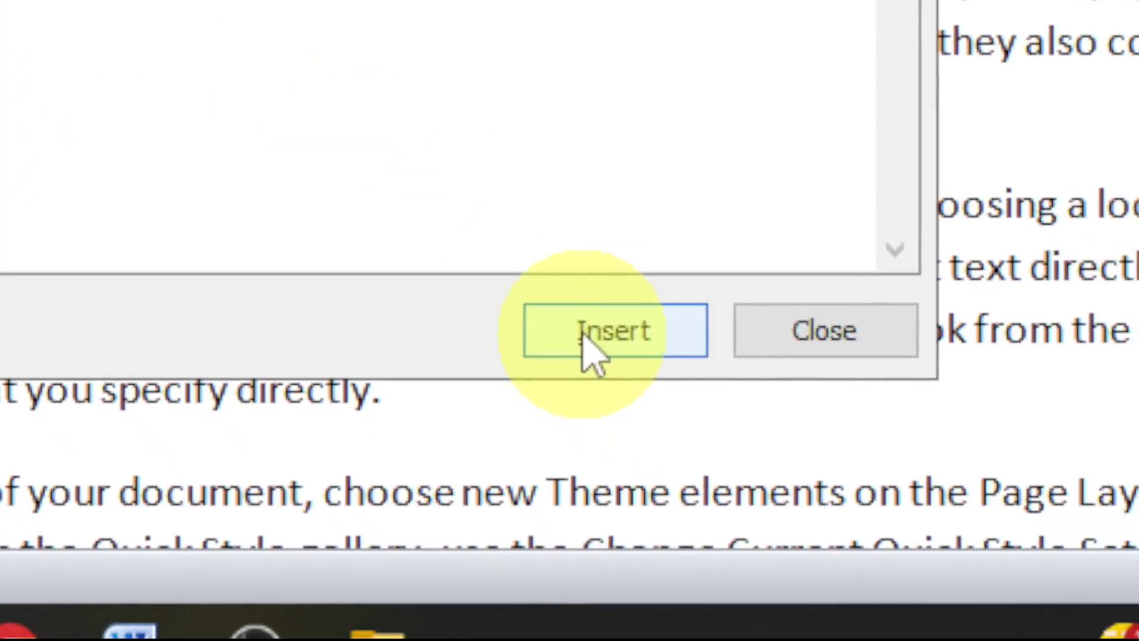
pyautogui.click(587, 350)
pyautogui.click(596, 279)
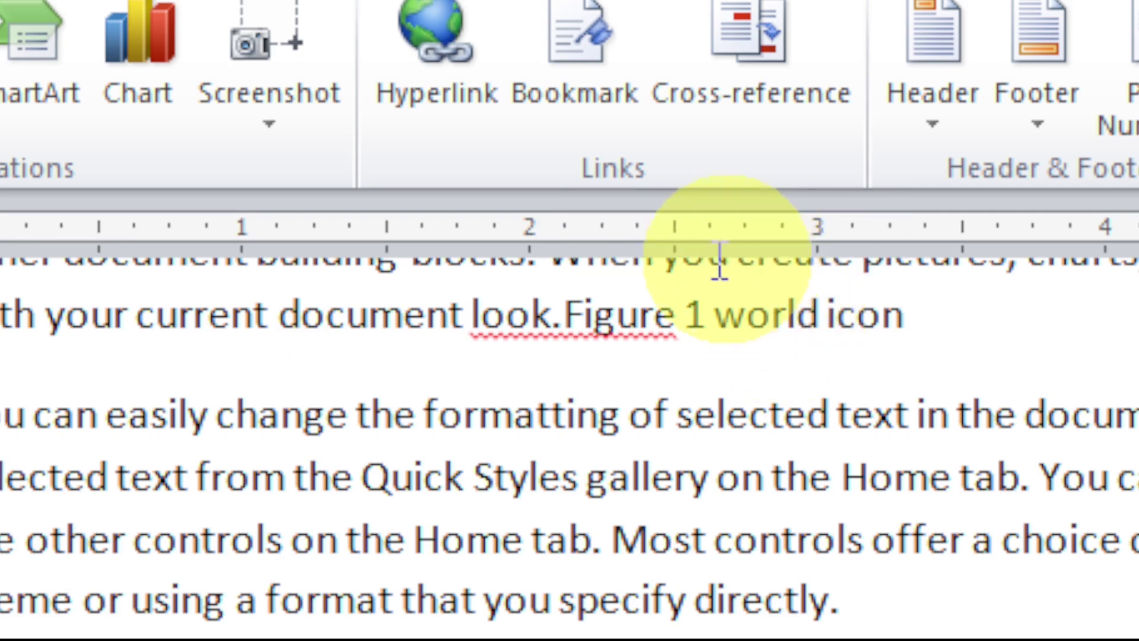
# Follow the "Figure 1 world icon" cross-reference to its caption and look over the surrounding pages
pyautogui.keyDown('ctrl'); pyautogui.click(770, 341); pyautogui.keyUp('ctrl')
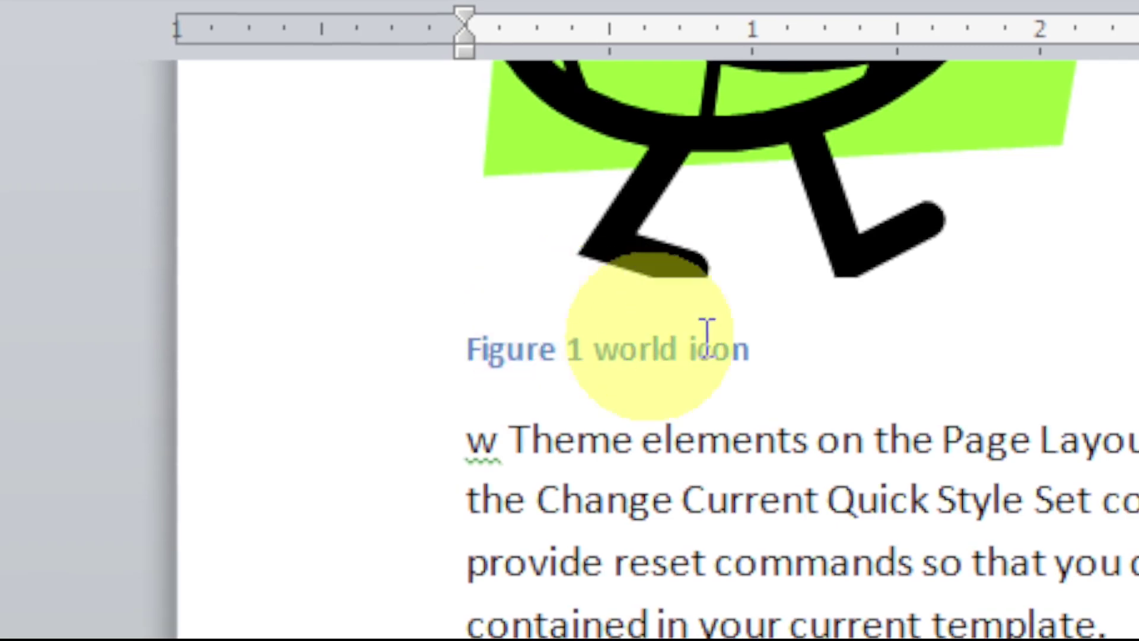
pyautogui.scroll(3, 213, 537)
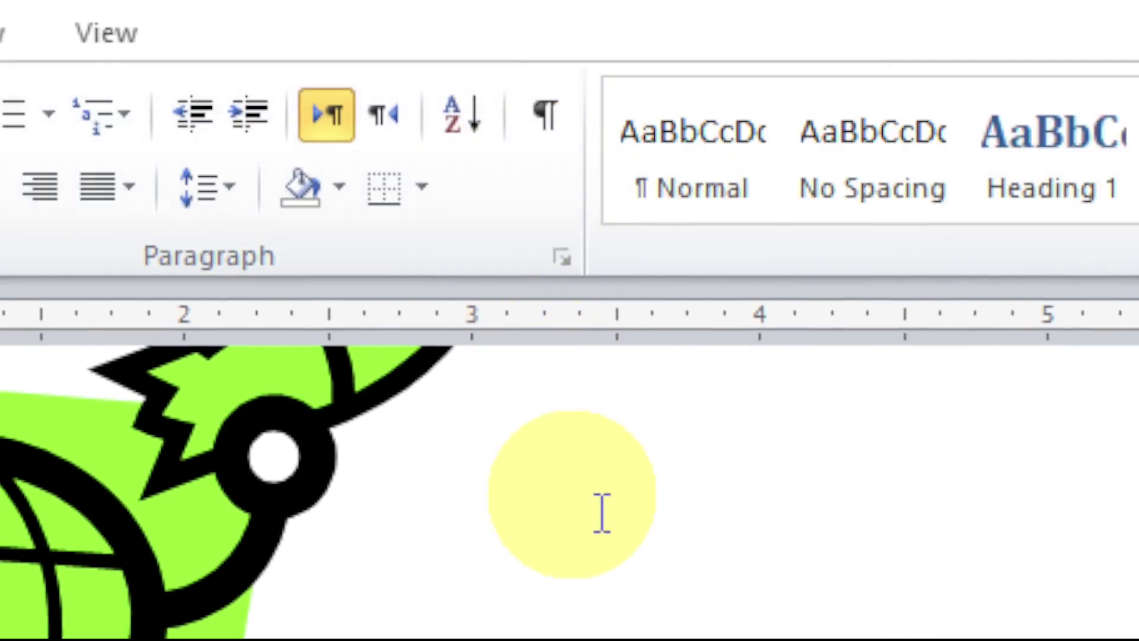
pyautogui.scroll(-10, 704, 547)
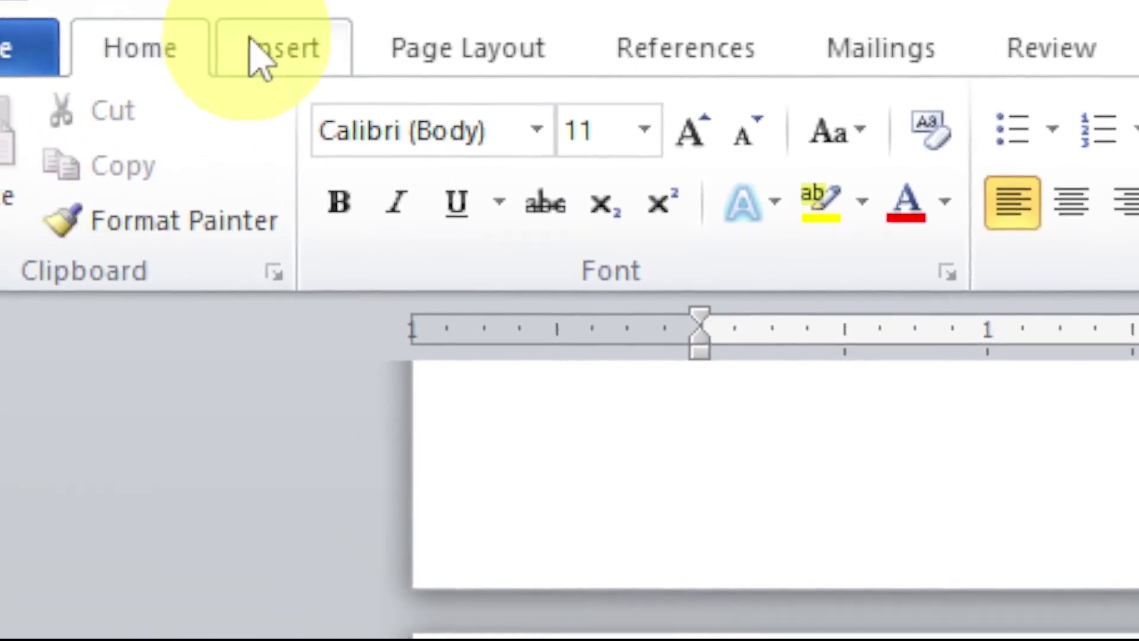
# Open the page header area for editing directly from the page and close header editing again
pyautogui.click(258, 50)
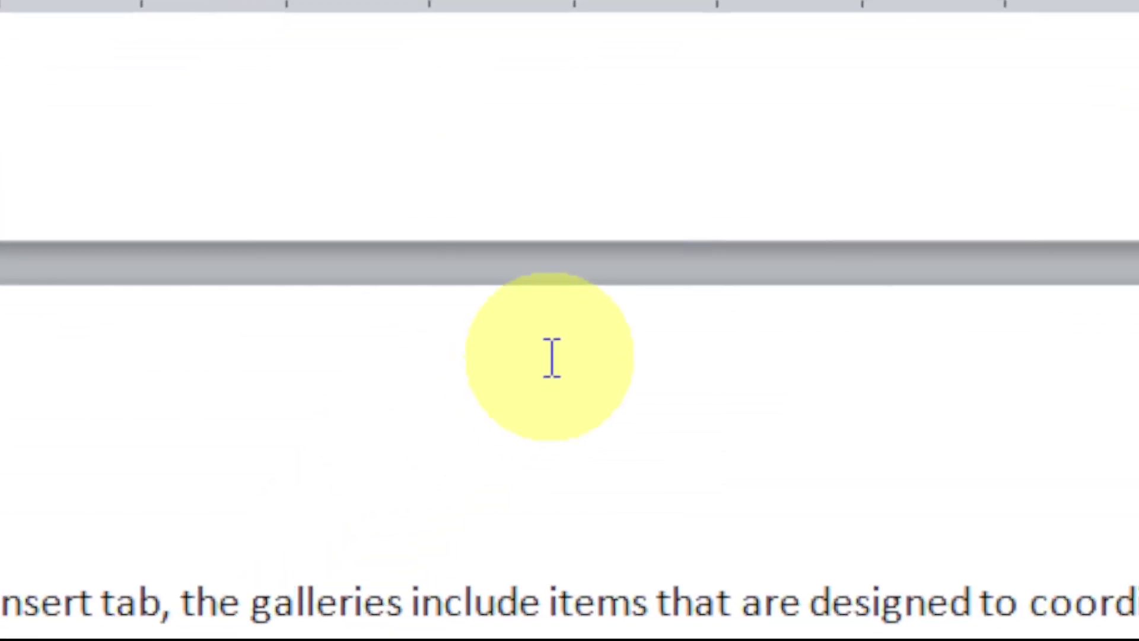
pyautogui.doubleClick(558, 332)
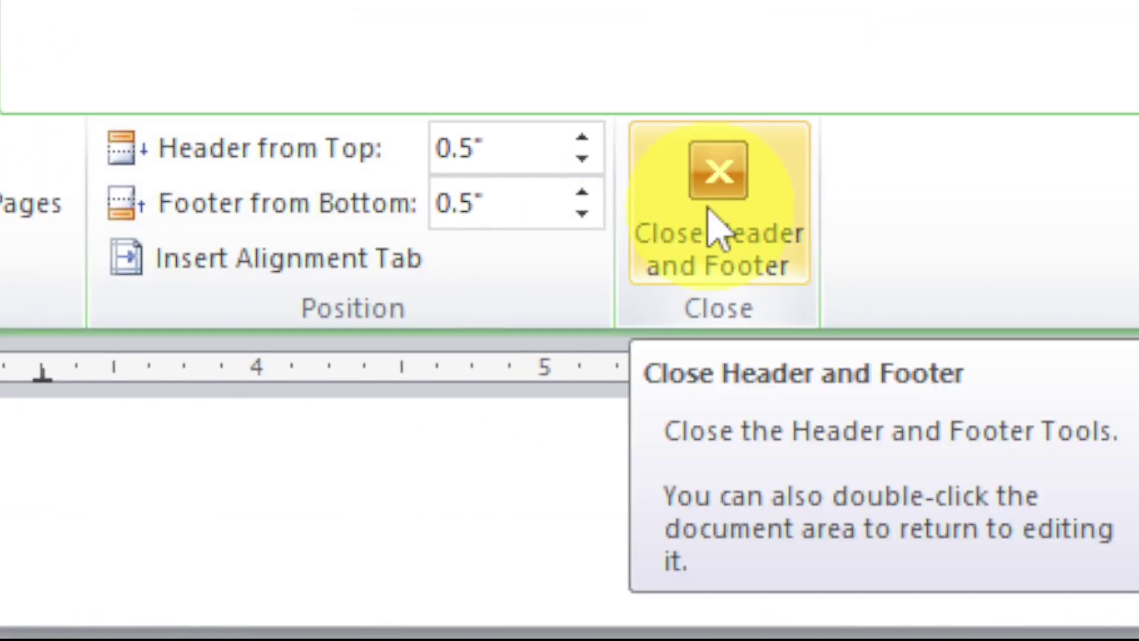
pyautogui.click(718, 228)
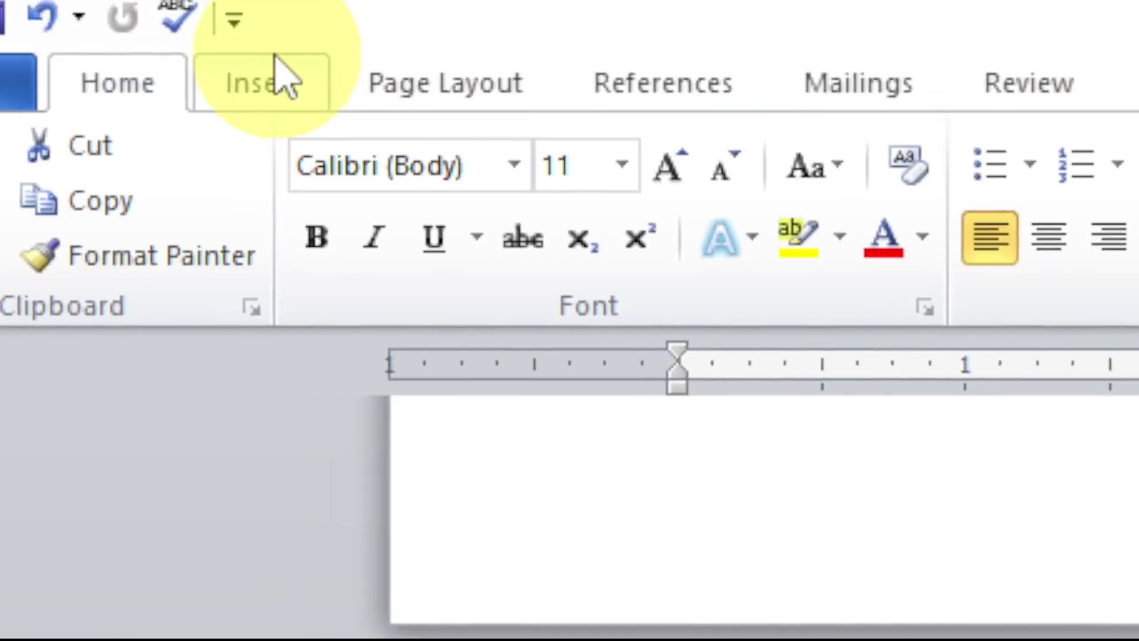
# Browse the built-in header designs and insert the Blank header
pyautogui.click(275, 74)
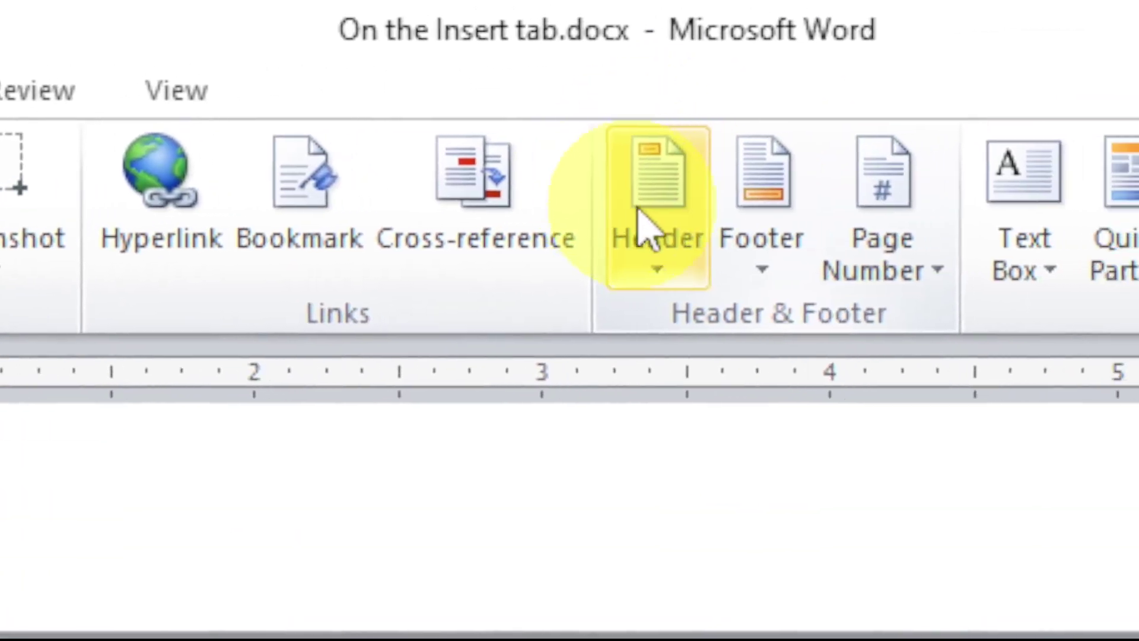
pyautogui.click(580, 267)
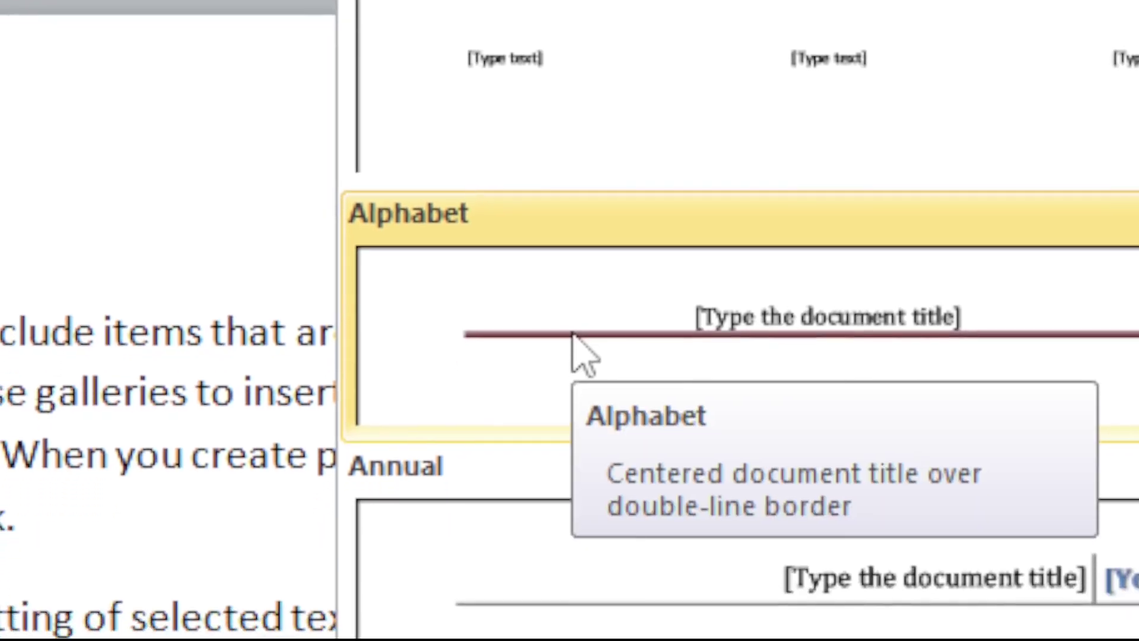
pyautogui.scroll(-3, 577, 356)
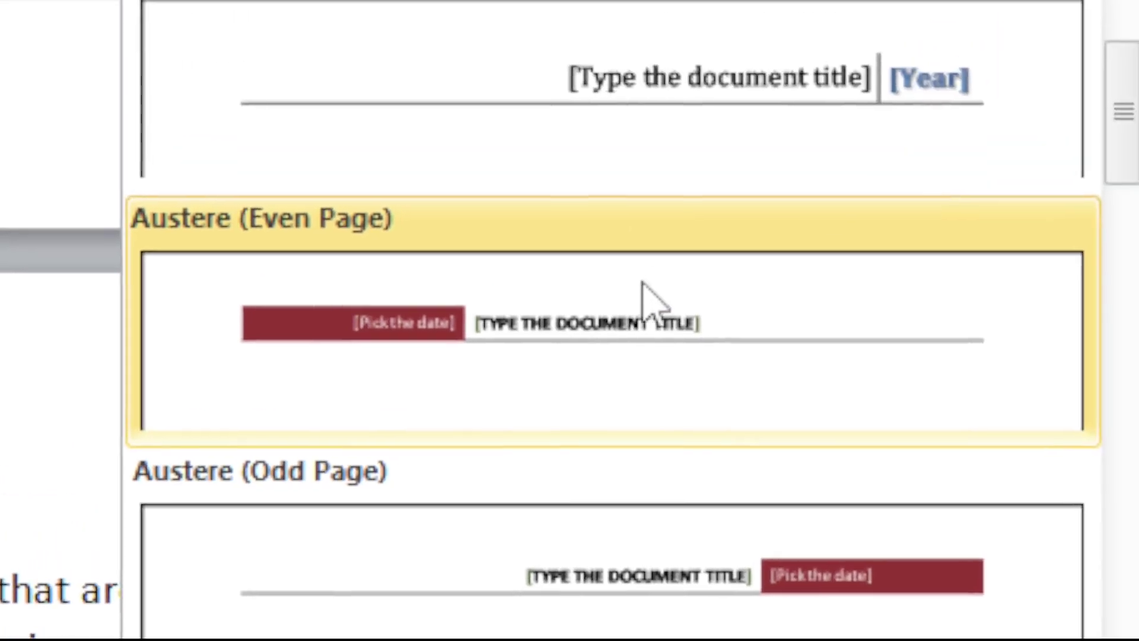
pyautogui.scroll(-3, 858, 87)
pyautogui.scroll(-3, 581, 355)
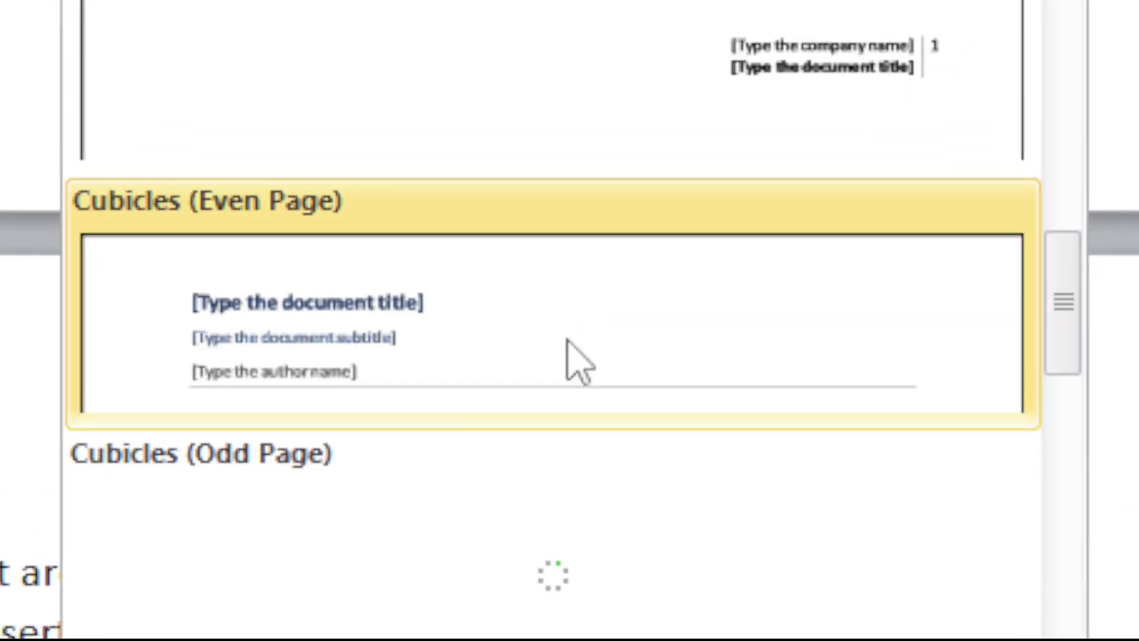
pyautogui.scroll(-3, 515, 367)
pyautogui.scroll(-3, 516, 380)
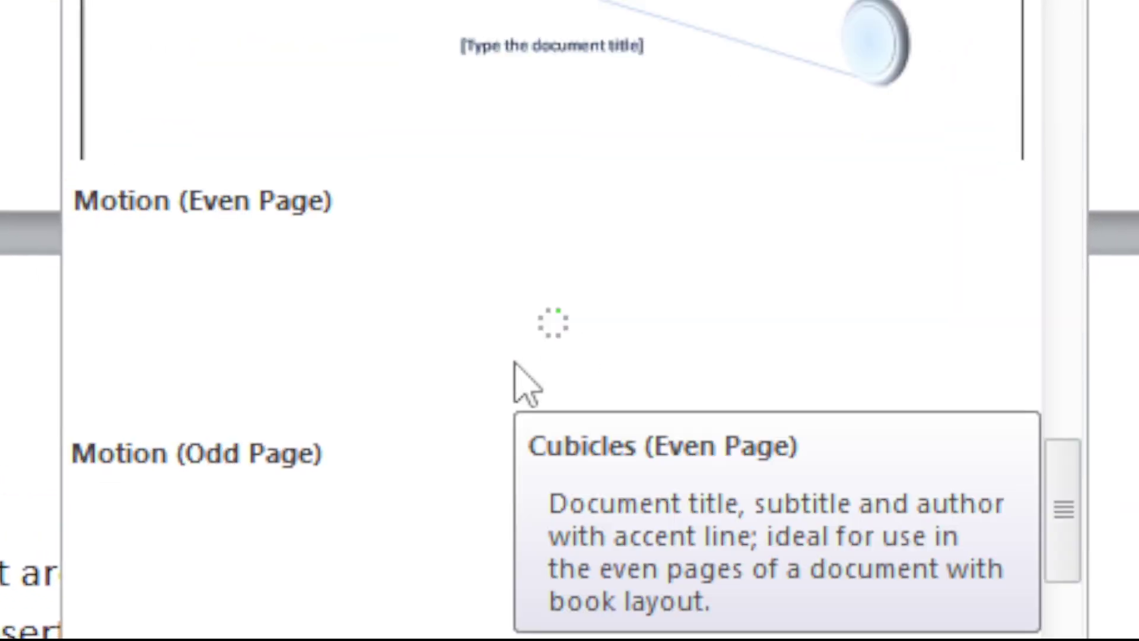
pyautogui.scroll(-2, 486, 267)
pyautogui.scroll(-8, 534, 534)
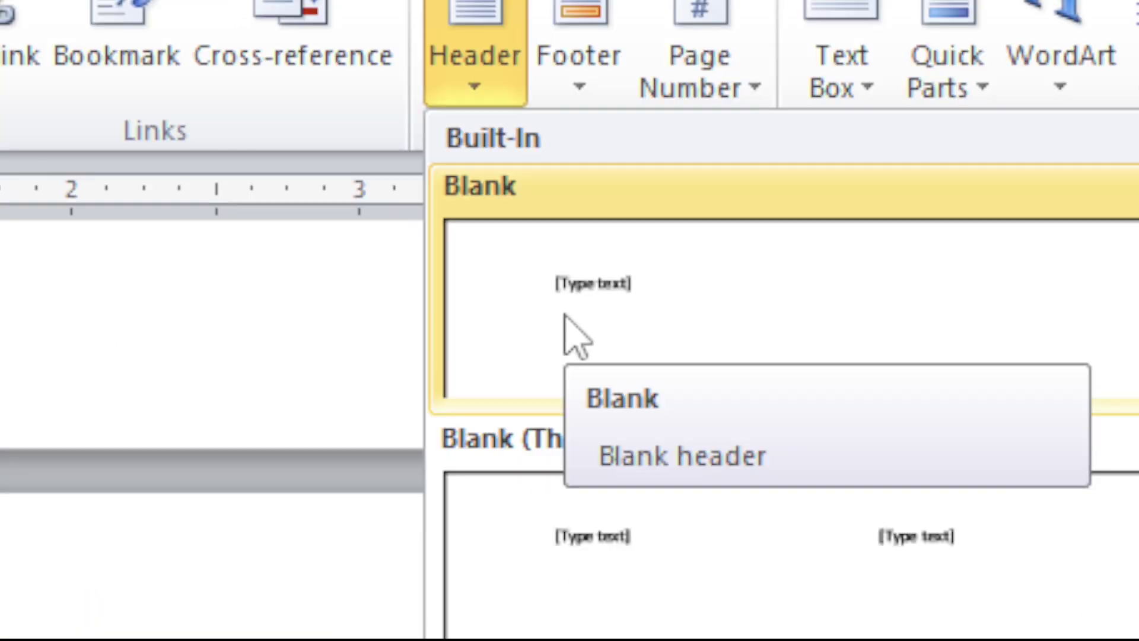
pyautogui.click(576, 335)
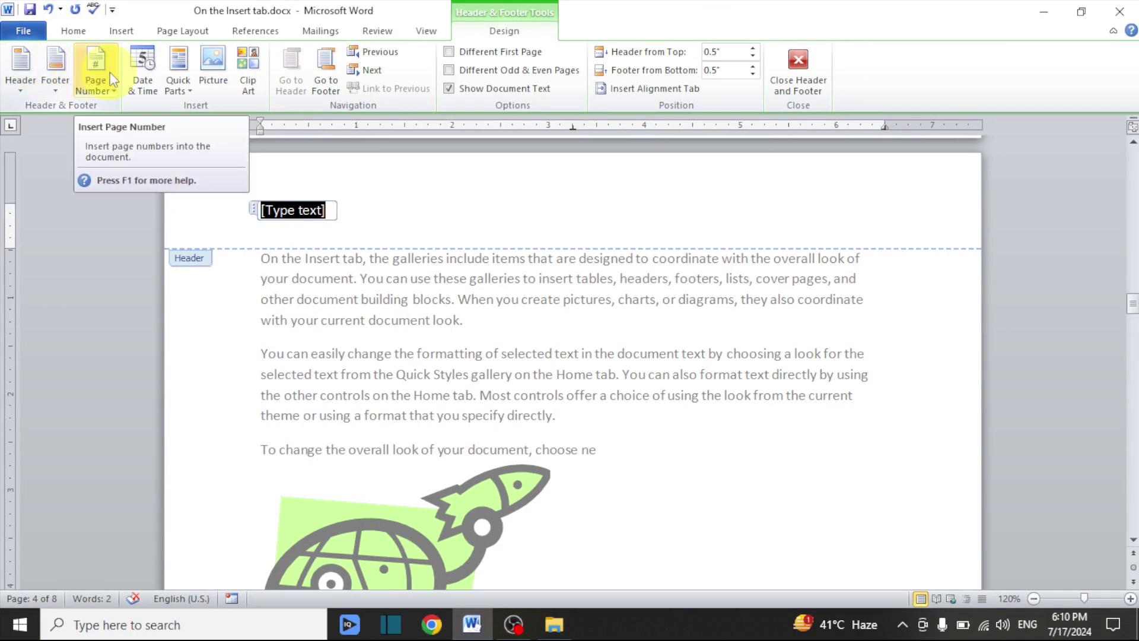
# Replace the header's placeholder text with the date in the 7/17/2024 format
pyautogui.click(141, 70)
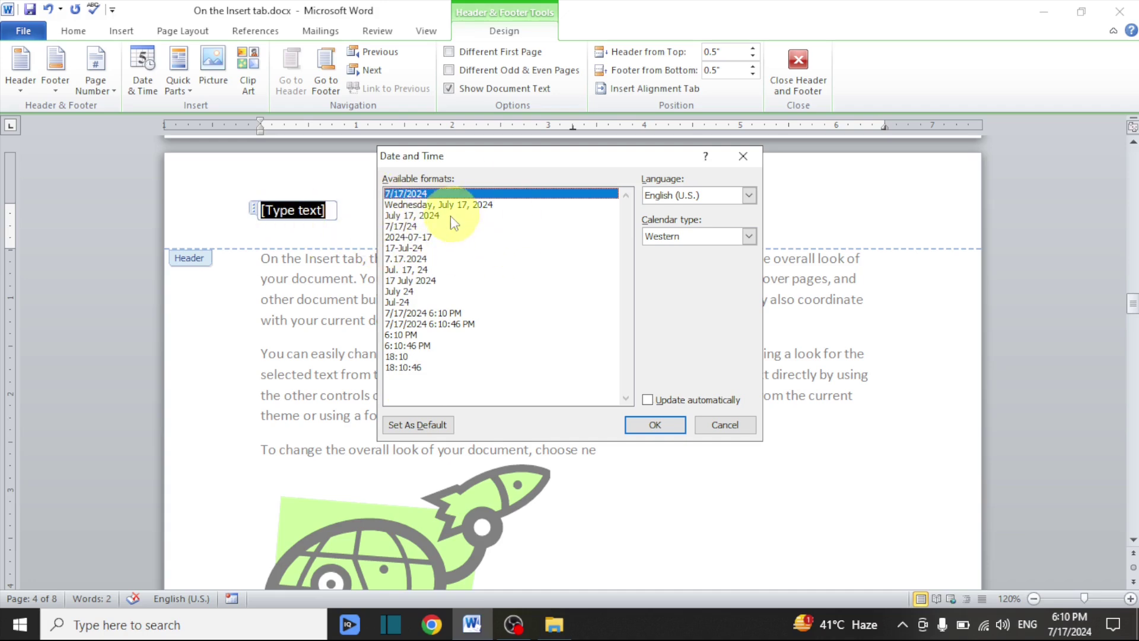
pyautogui.click(654, 426)
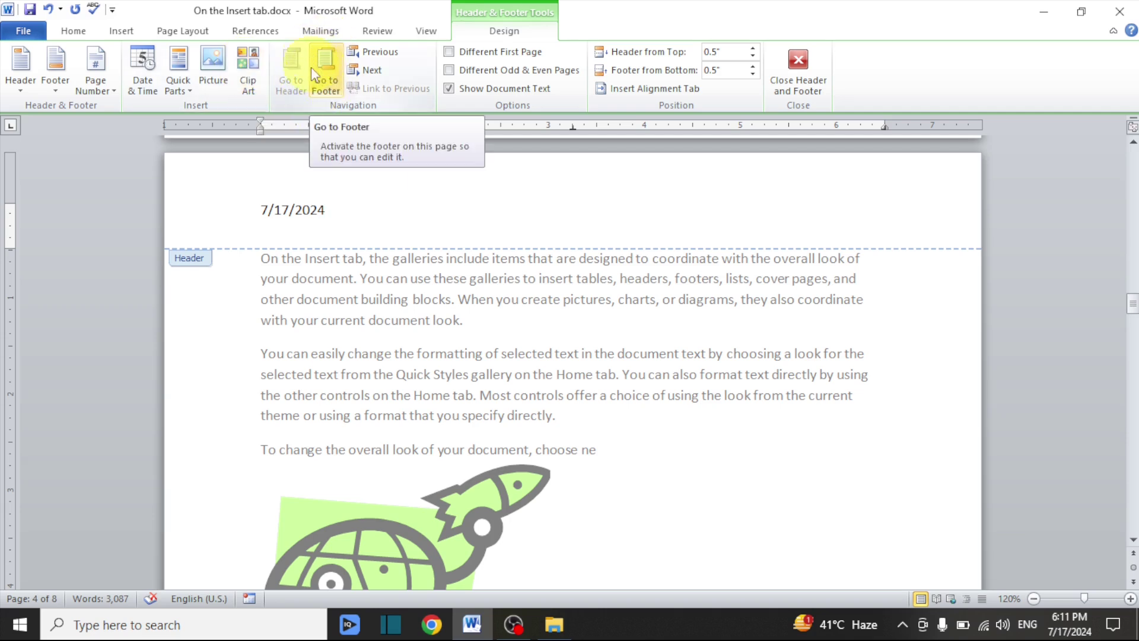
# Go to the page's footer, return to the header, and close header and footer editing
pyautogui.click(326, 73)
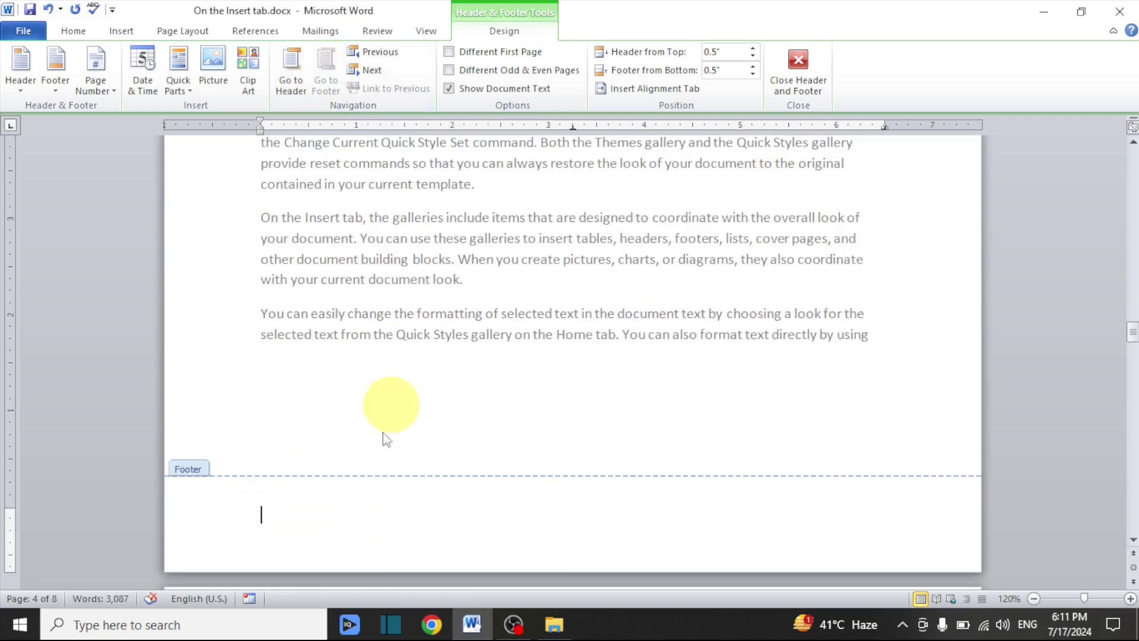
pyautogui.click(293, 75)
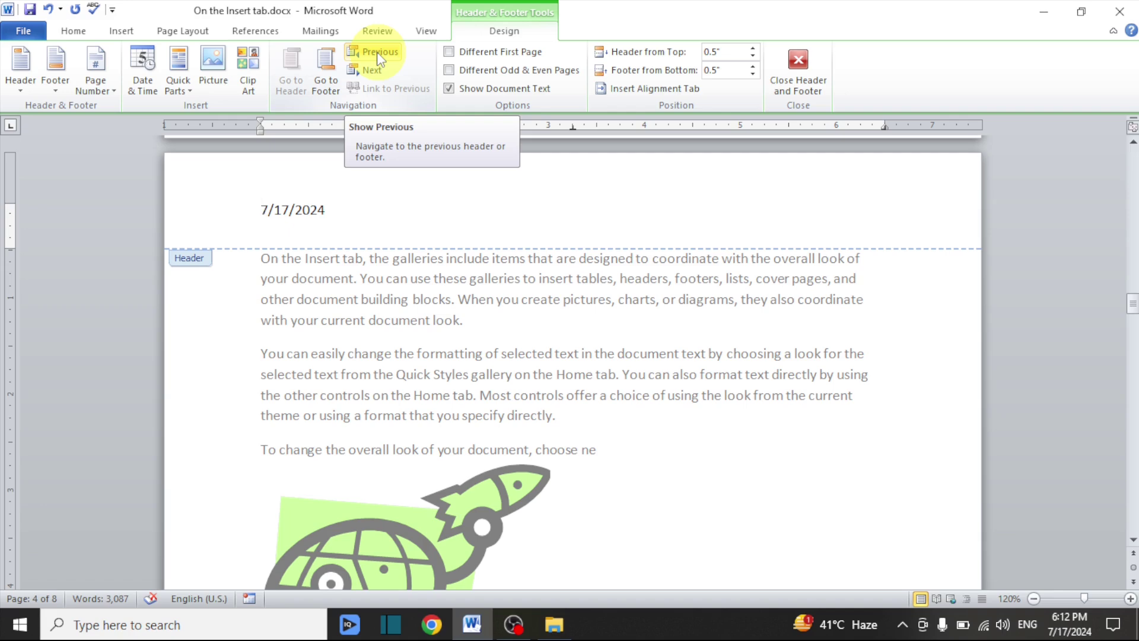
pyautogui.click(777, 86)
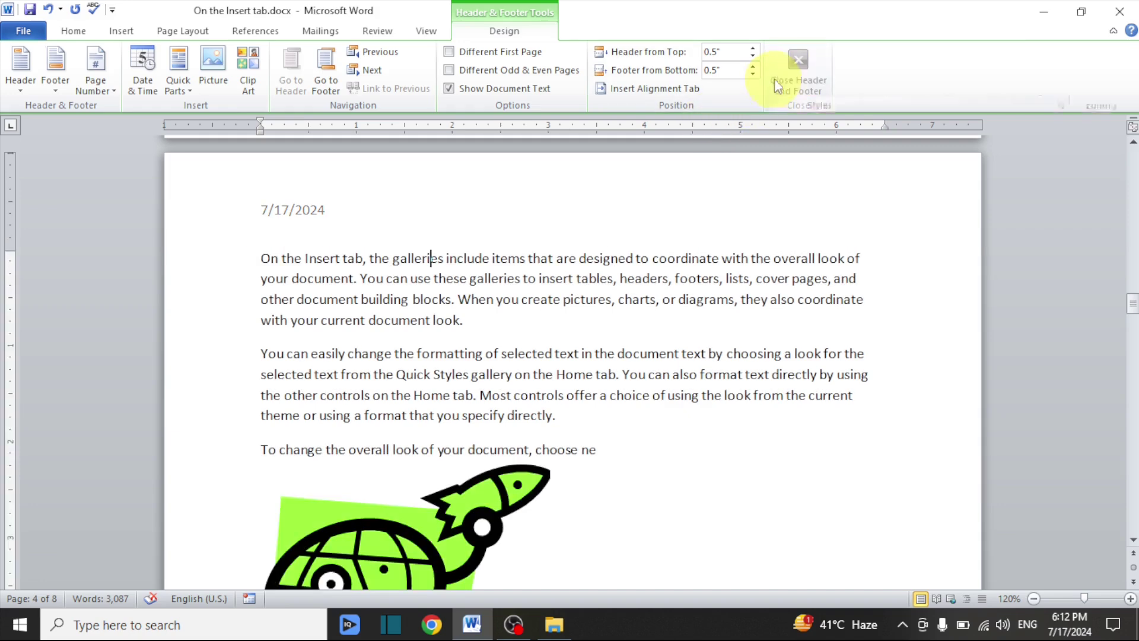
# Browse the built-in footer designs and insert the one with a centred page number between two horizontal lines
pyautogui.click(125, 35)
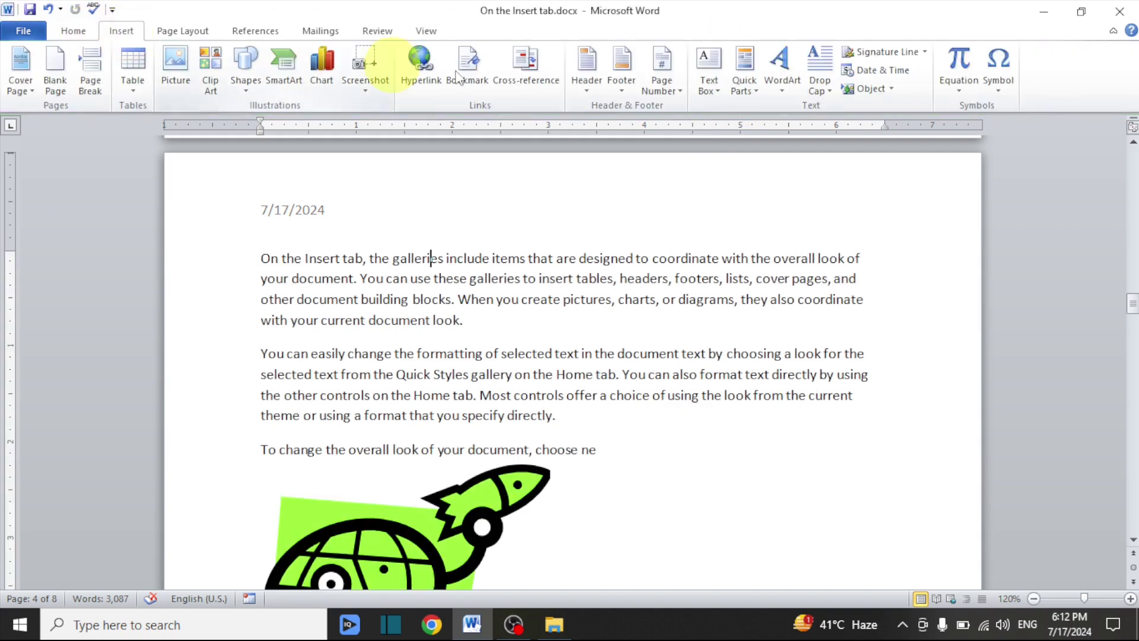
pyautogui.click(620, 77)
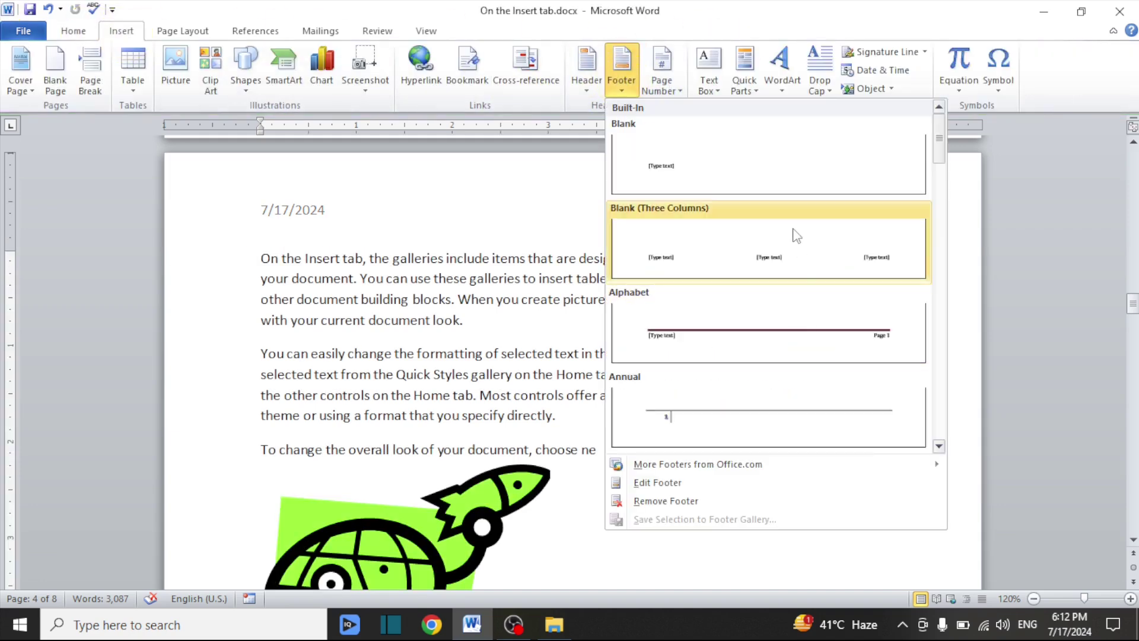
pyautogui.scroll(-8, 792, 237)
pyautogui.scroll(3, 794, 272)
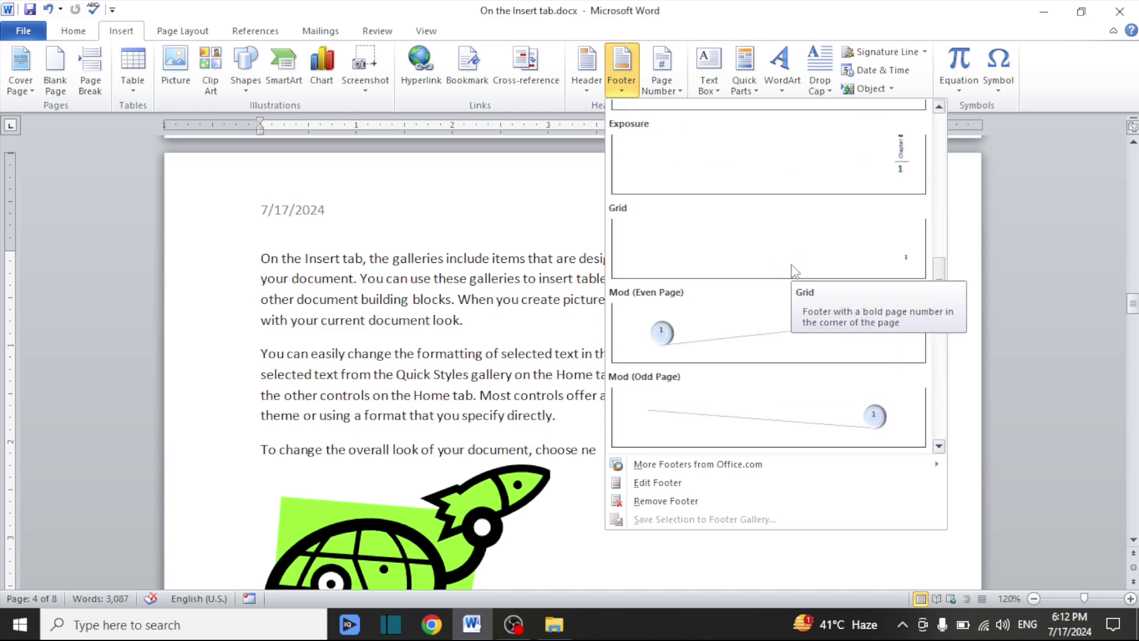
pyautogui.scroll(-3, 735, 269)
pyautogui.scroll(5, 804, 240)
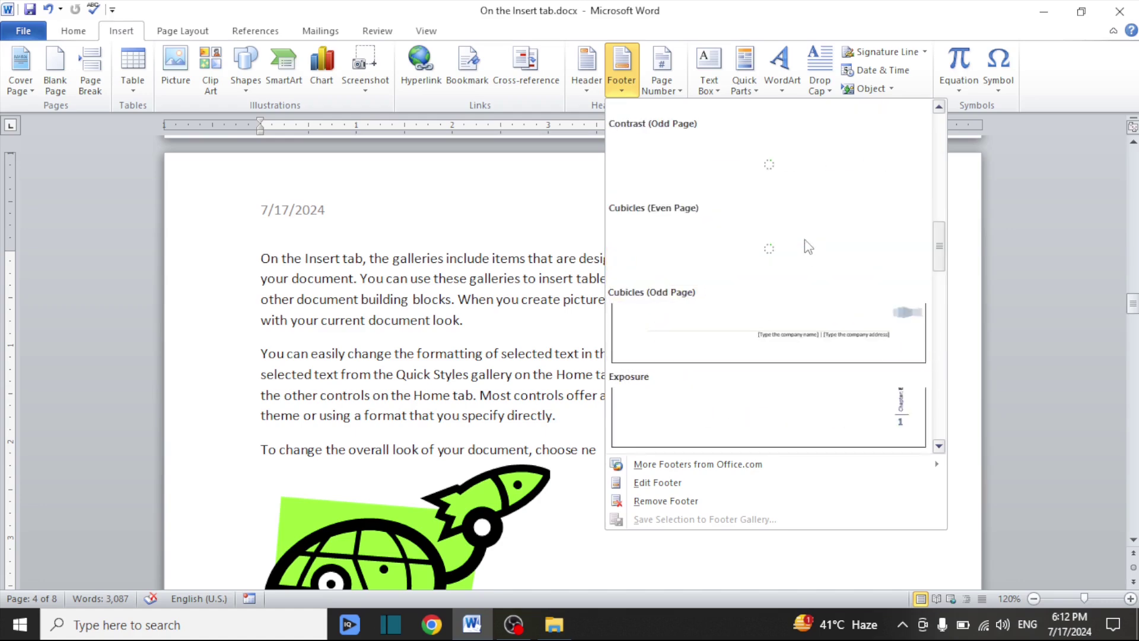
pyautogui.click(789, 244)
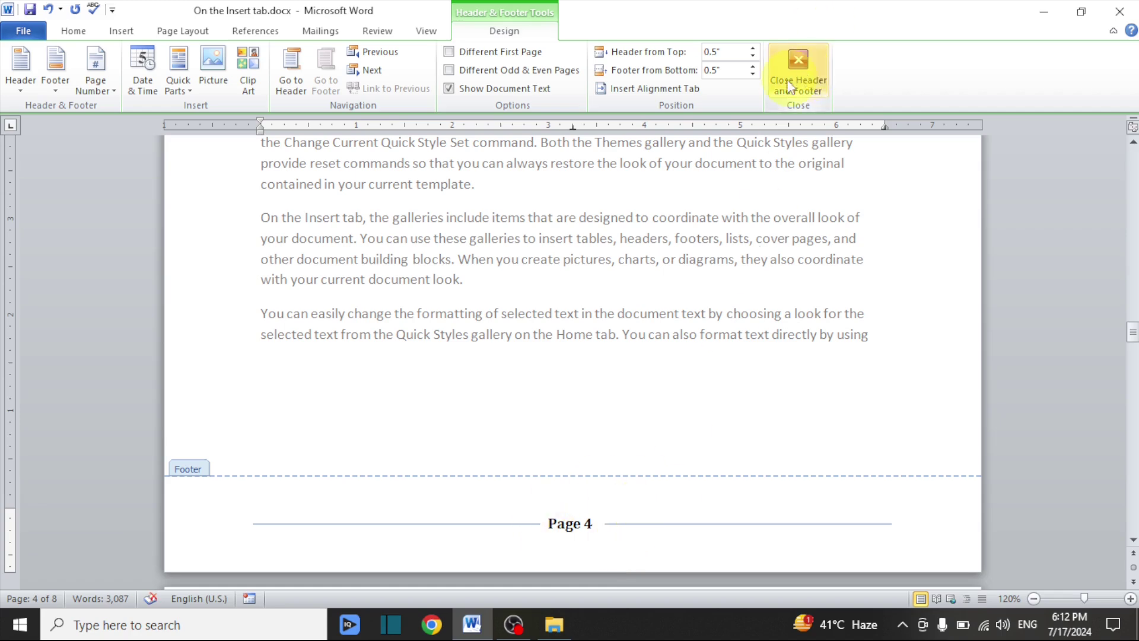
# Close header and footer editing and check the page-number footer at the end of the pages
pyautogui.click(803, 91)
pyautogui.scroll(-10, 454, 409)
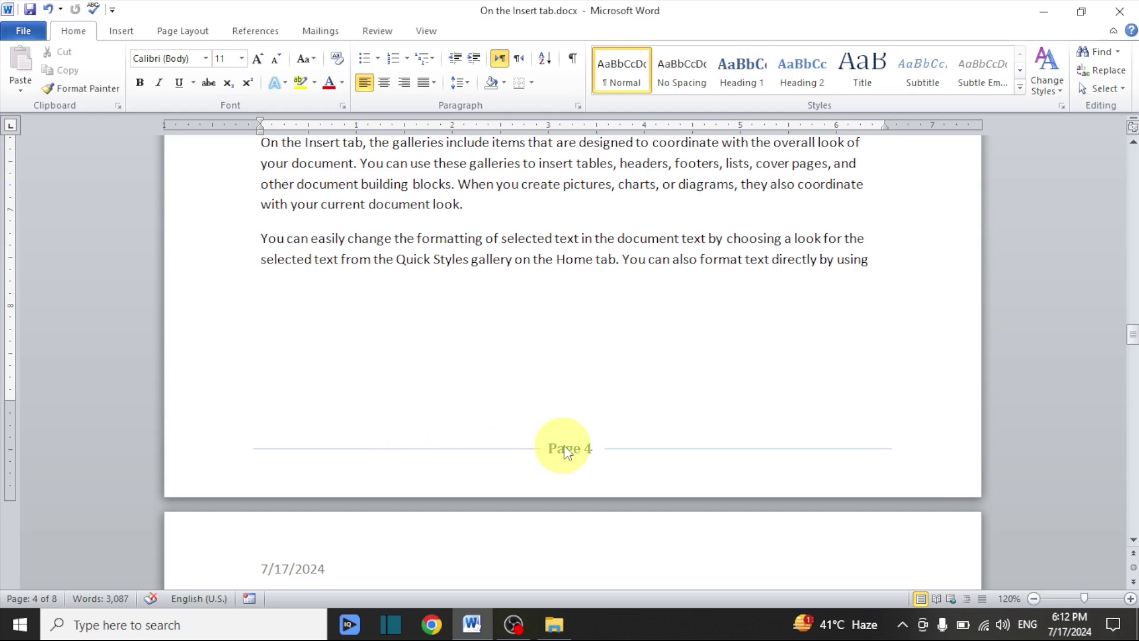
pyautogui.scroll(6, 593, 415)
pyautogui.scroll(-9, 534, 438)
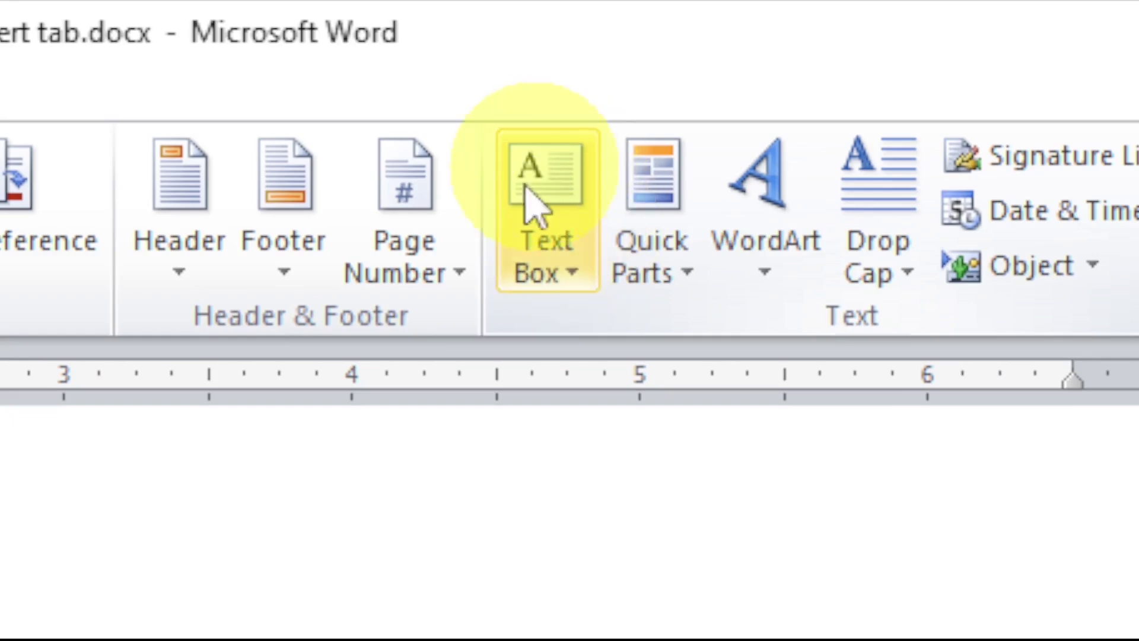
# Browse the built-in text box designs and insert the Simple Text Box
pyautogui.click(545, 252)
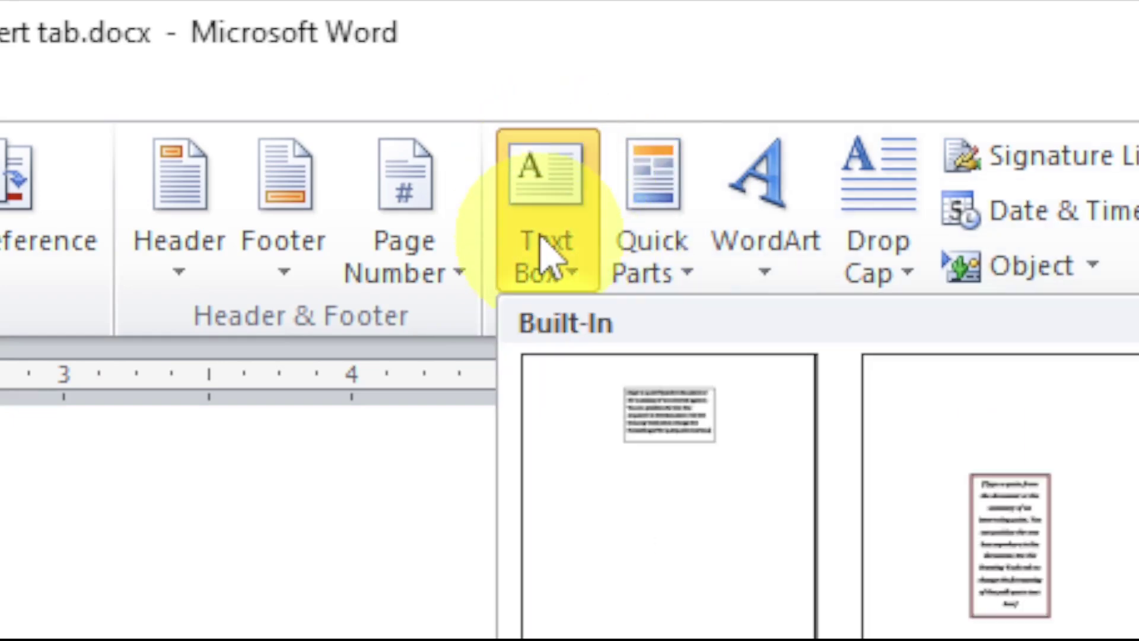
pyautogui.scroll(-5, 342, 252)
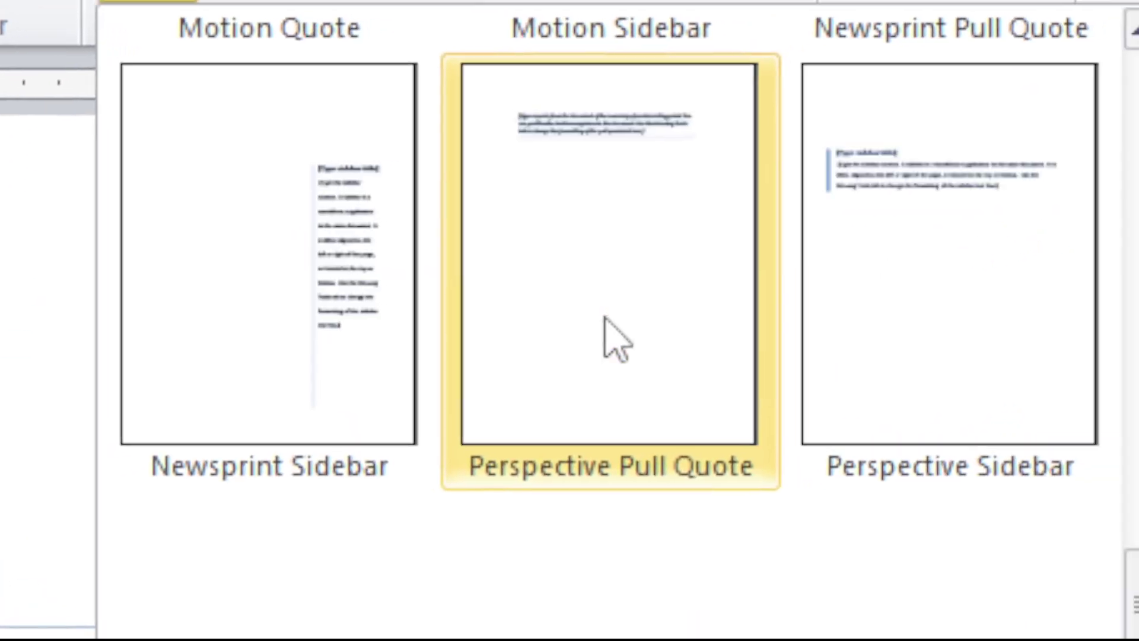
pyautogui.scroll(-3, 584, 344)
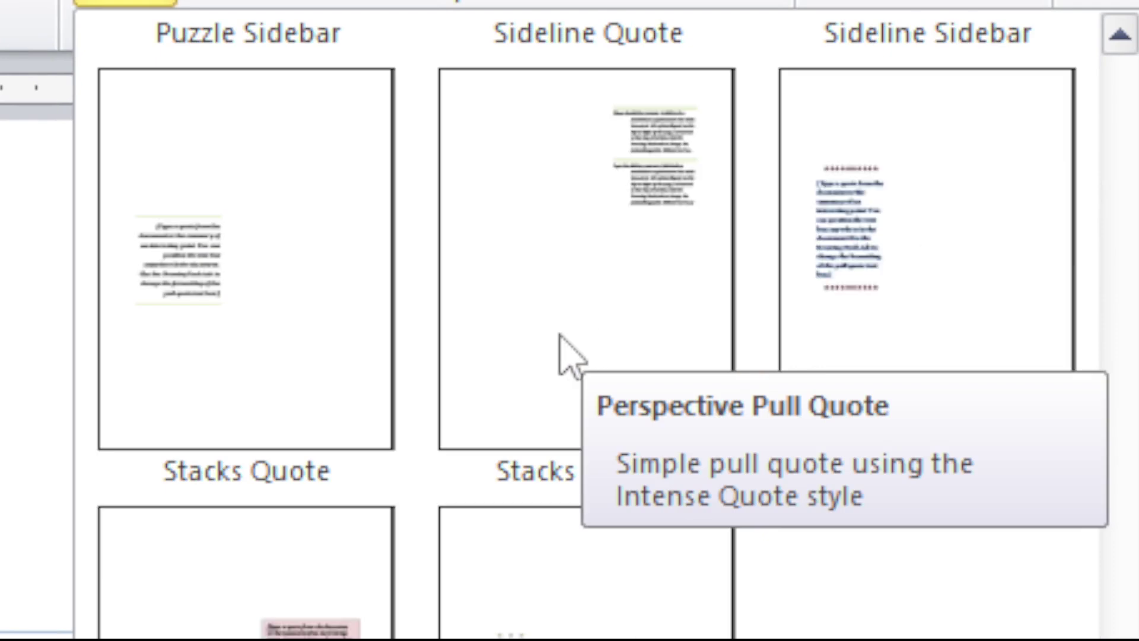
pyautogui.scroll(-2, 792, 370)
pyautogui.scroll(15, 502, 344)
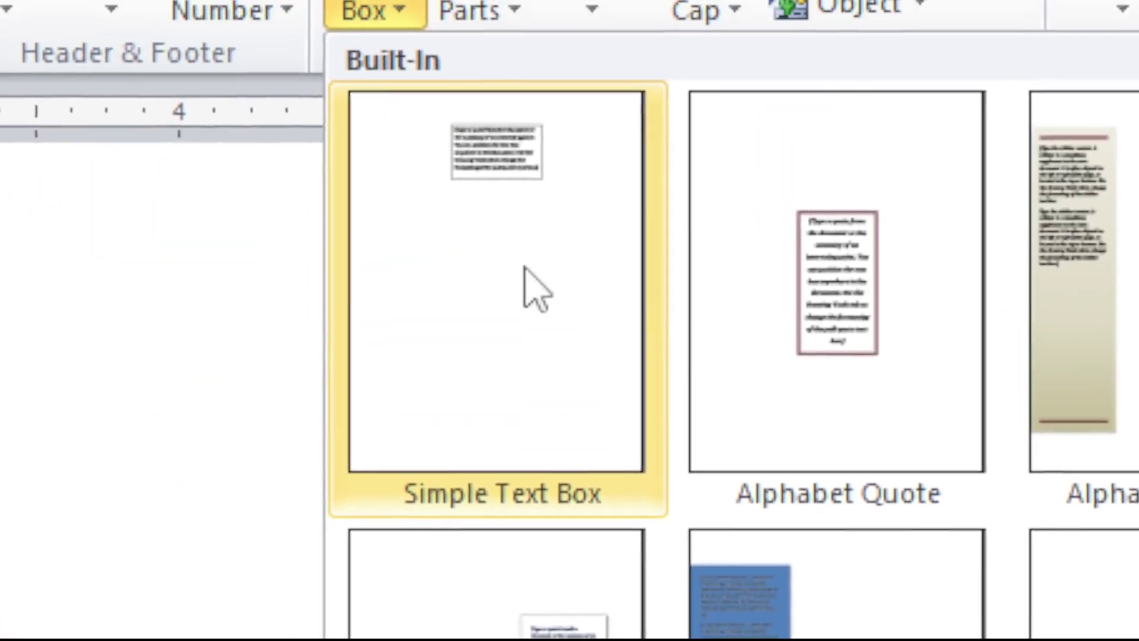
pyautogui.click(537, 291)
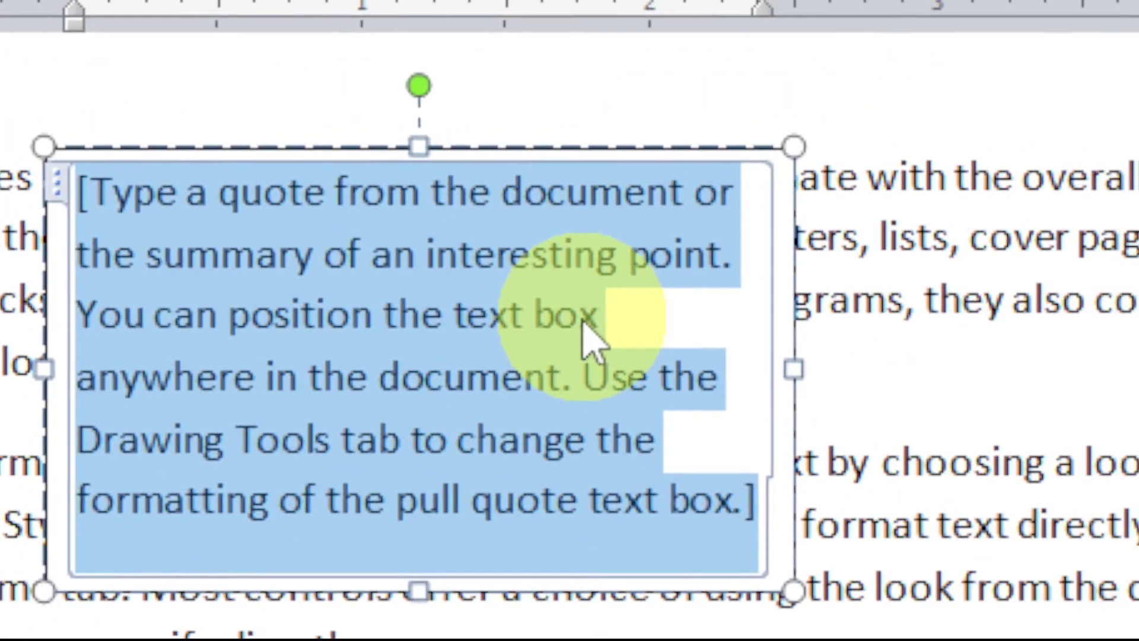
# Replace the text box's placeholder with "Subscribe this channel" and leave the box
pyautogui.write('Subscribe')
pyautogui.write(' this ')
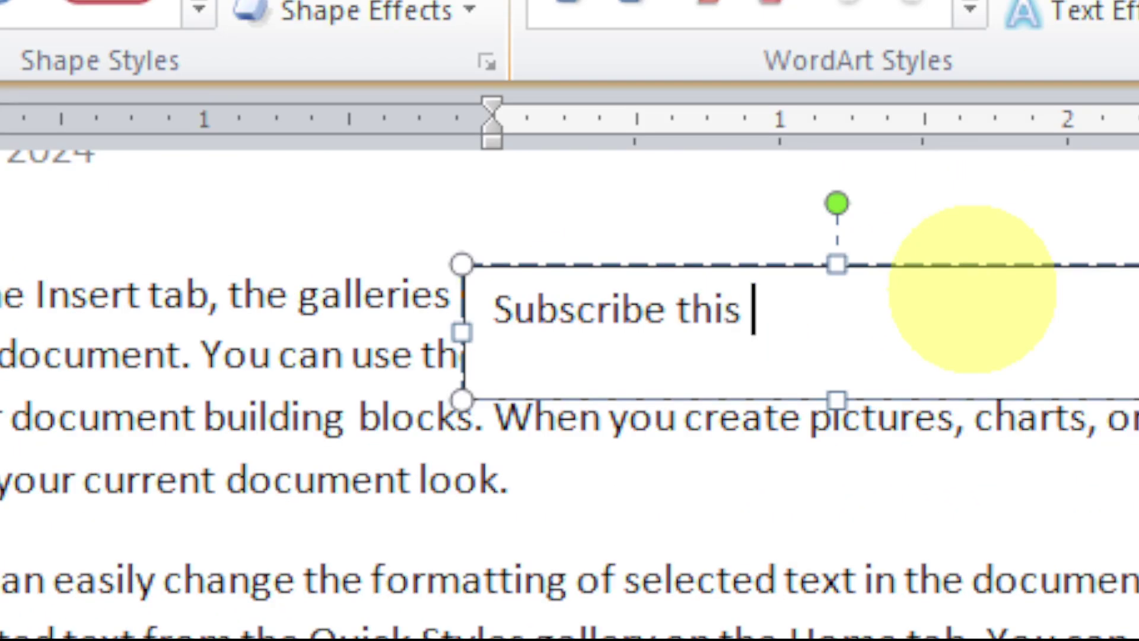
pyautogui.write('channel')
pyautogui.click(487, 640)
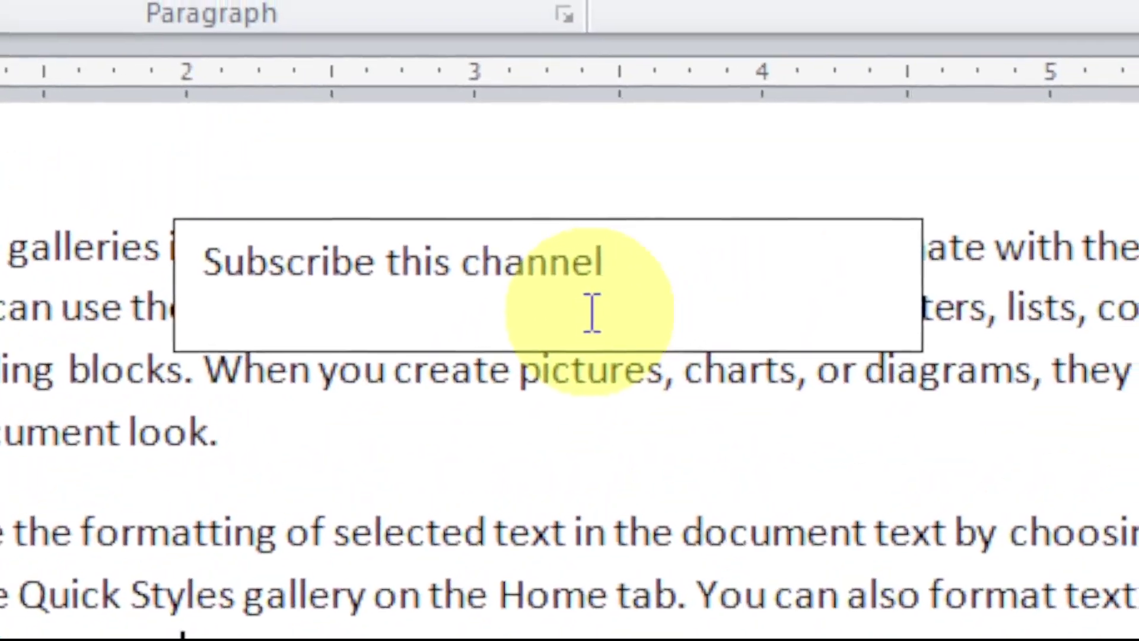
# Move the "Subscribe this channel" text box across the paragraphs, down over the rocket picture and back upwards
pyautogui.click(595, 262)
pyautogui.moveTo(437, 220); pyautogui.dragTo(0, 501)
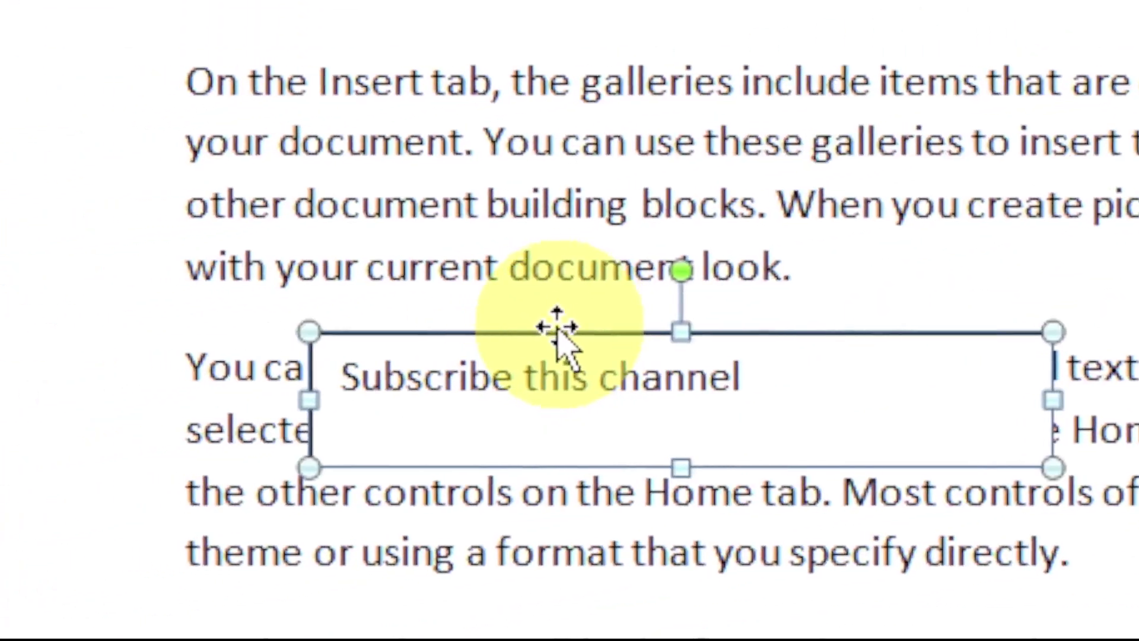
pyautogui.moveTo(557, 326); pyautogui.dragTo(1138, 640)
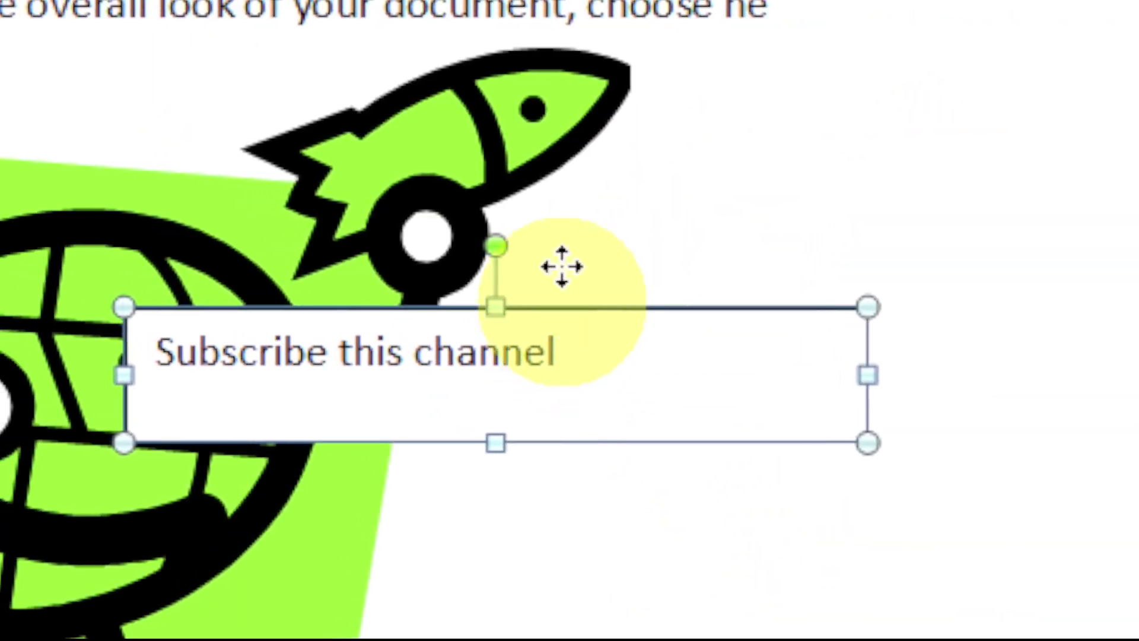
pyautogui.moveTo(562, 267); pyautogui.dragTo(587, 0)
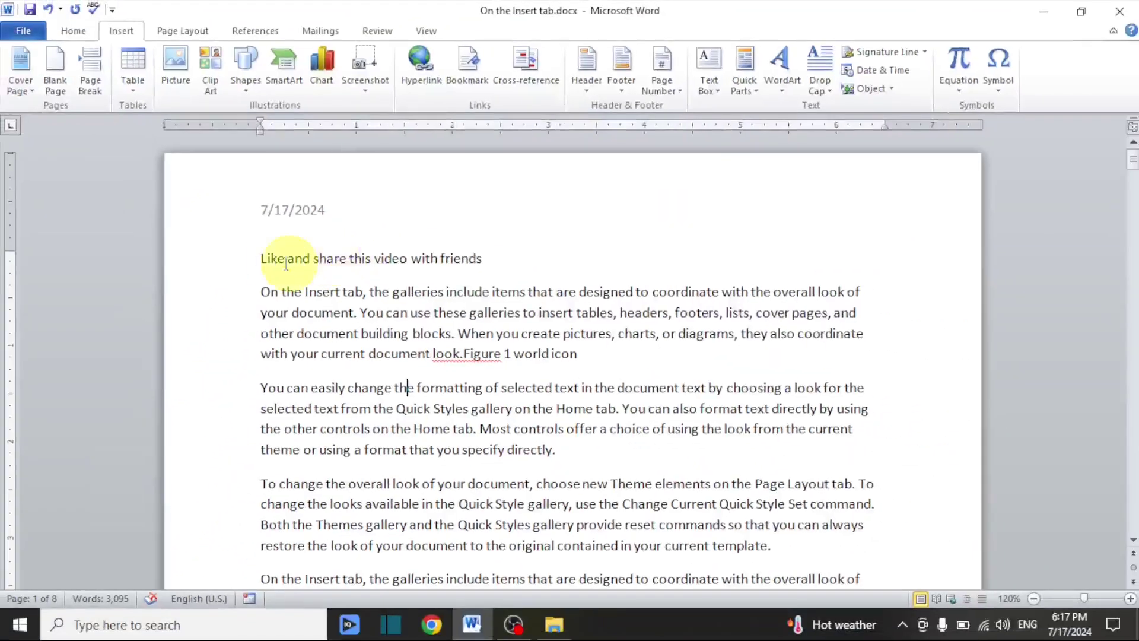
# Save the first line, "Like and share this video with friends", to the Quick Parts gallery under the name "Like and share"
pyautogui.moveTo(262, 261); pyautogui.dragTo(413, 273)
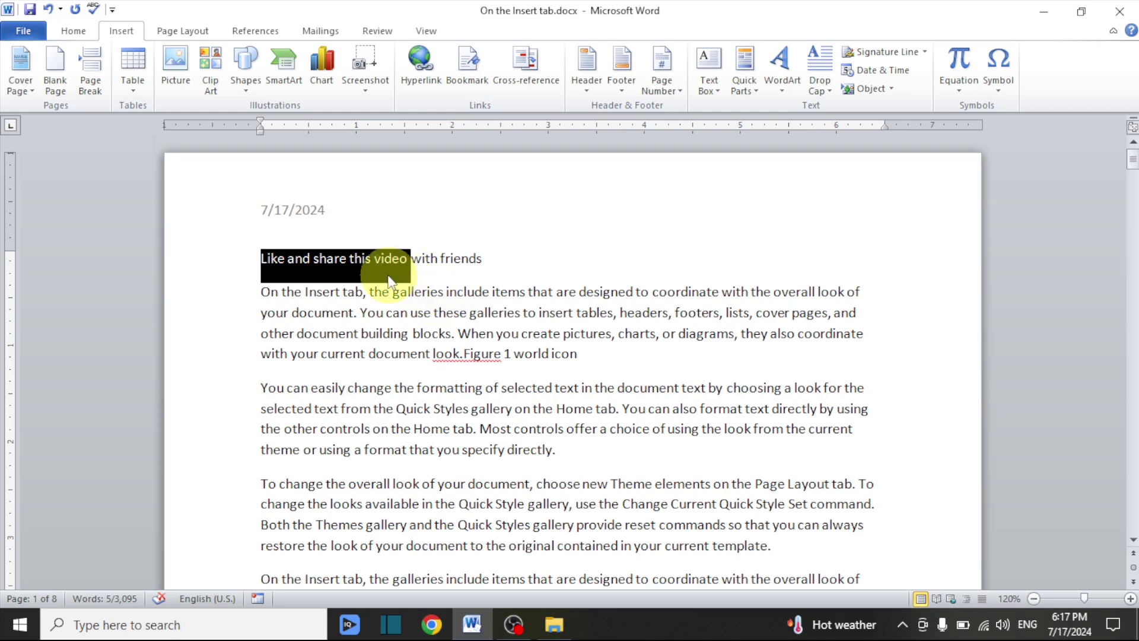
pyautogui.click(347, 260)
pyautogui.moveTo(265, 259); pyautogui.dragTo(453, 265)
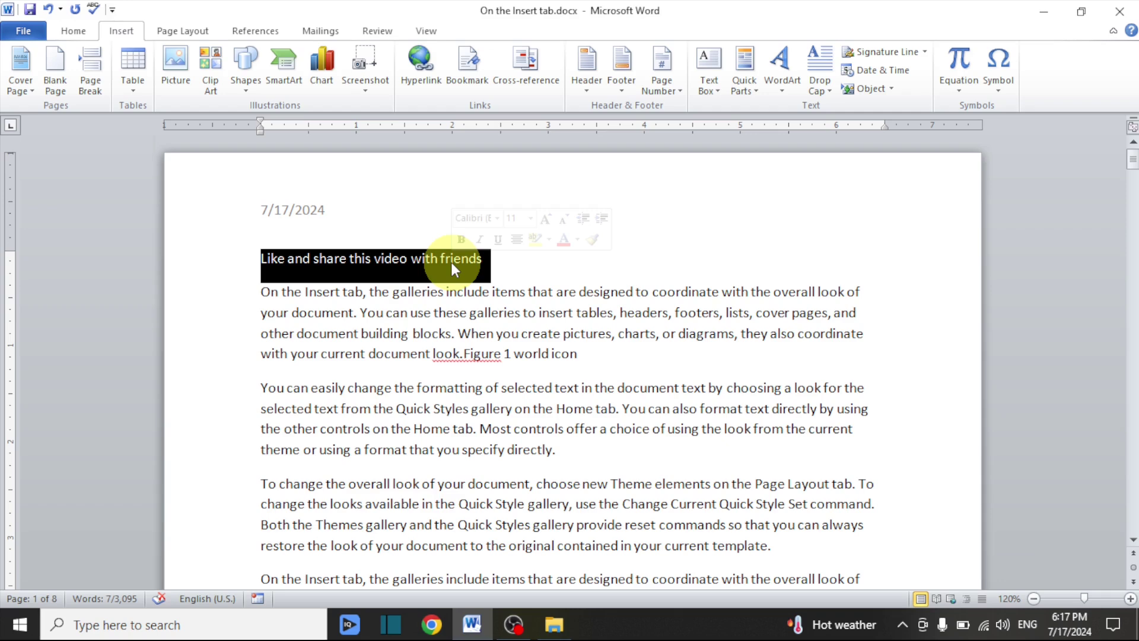
pyautogui.moveTo(349, 259); pyautogui.dragTo(390, 258)
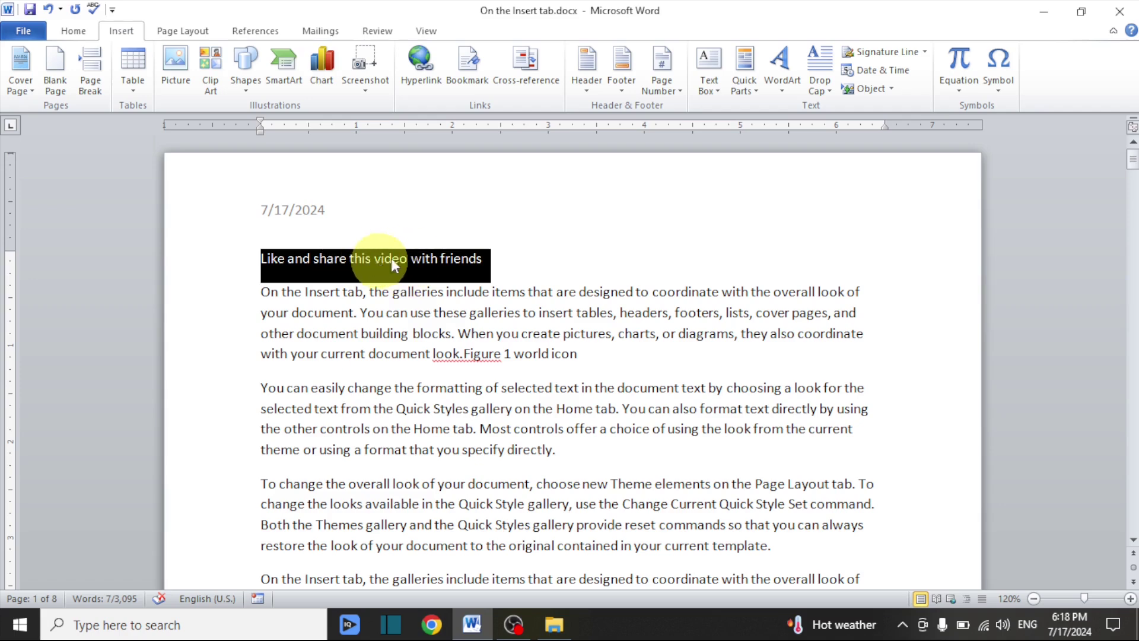
pyautogui.click(750, 74)
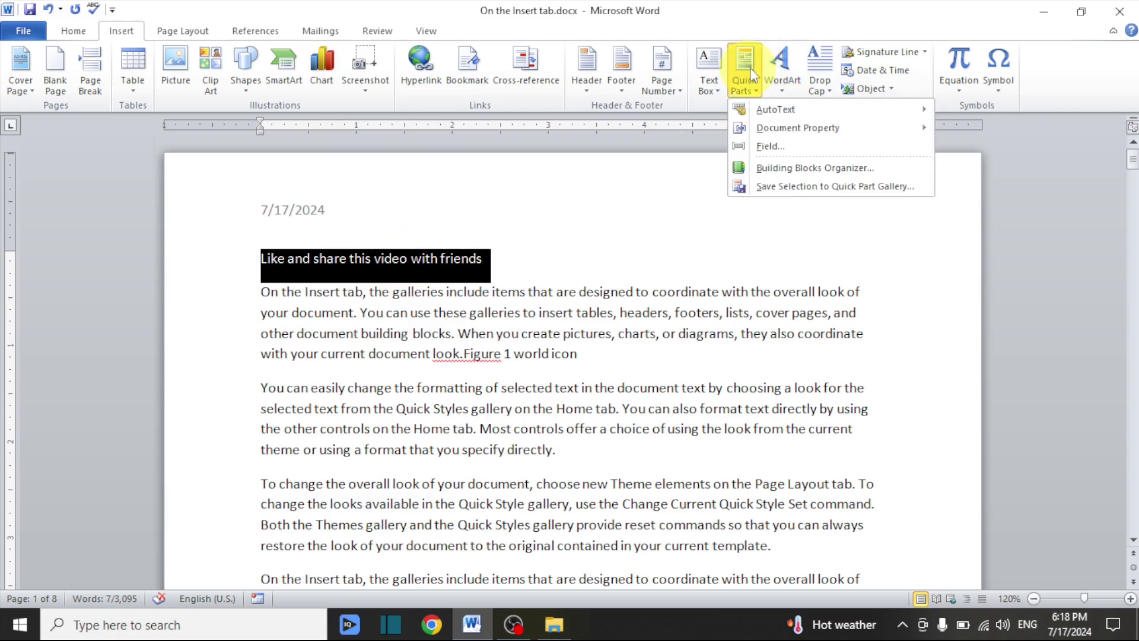
pyautogui.click(793, 188)
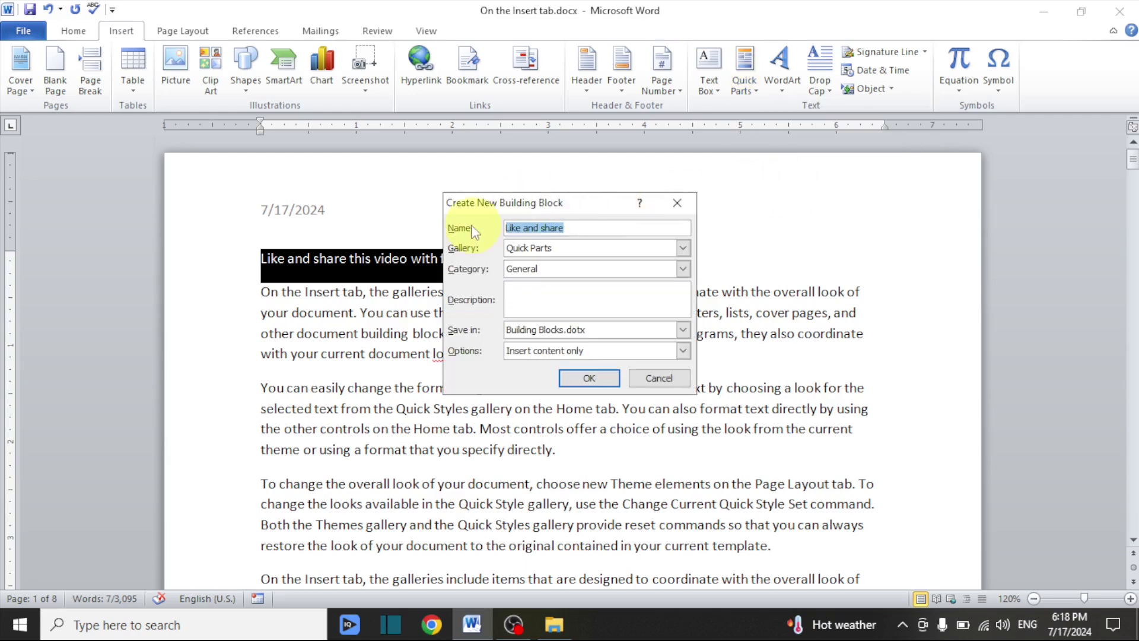
pyautogui.click(540, 231)
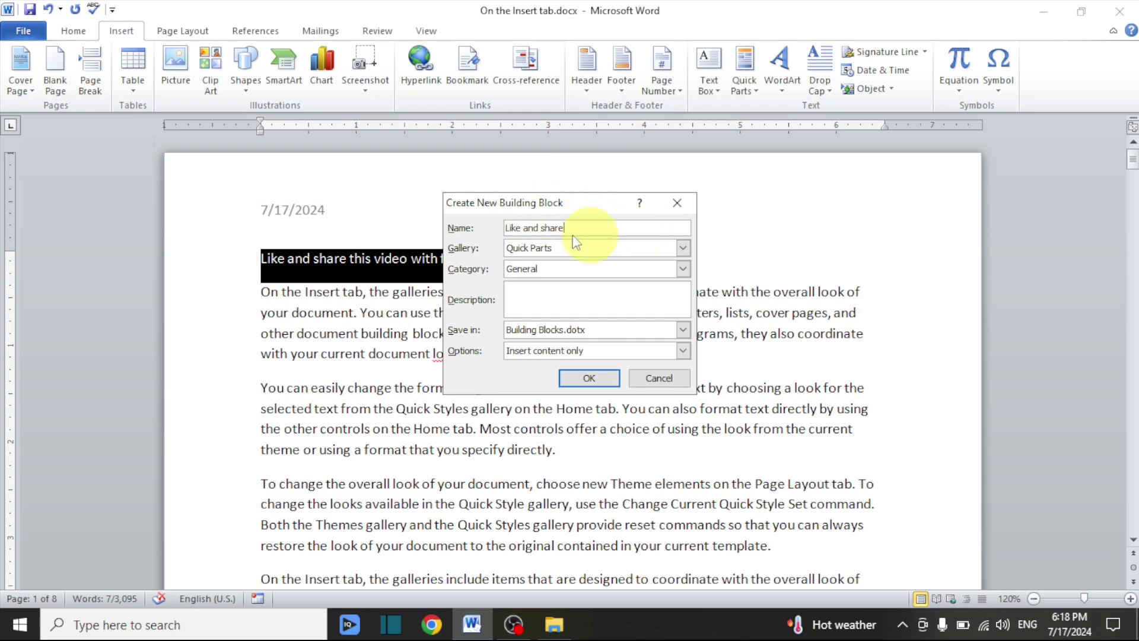
pyautogui.click(600, 380)
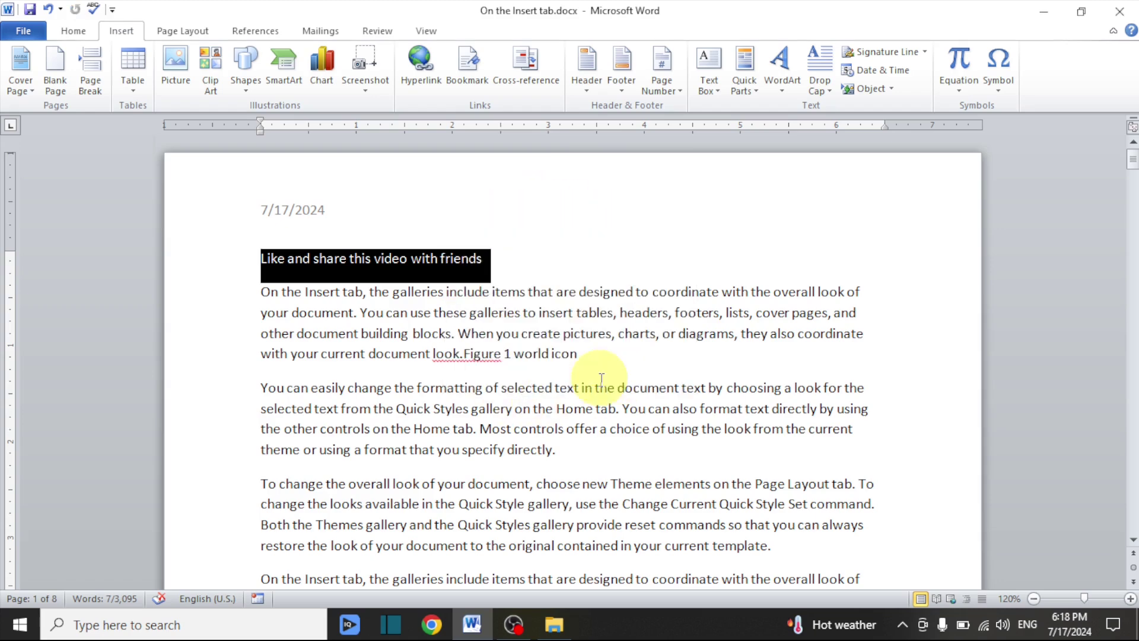
# Insert the "Like and share" quick part after "with your current document look." near the end of page 5
pyautogui.click(365, 268)
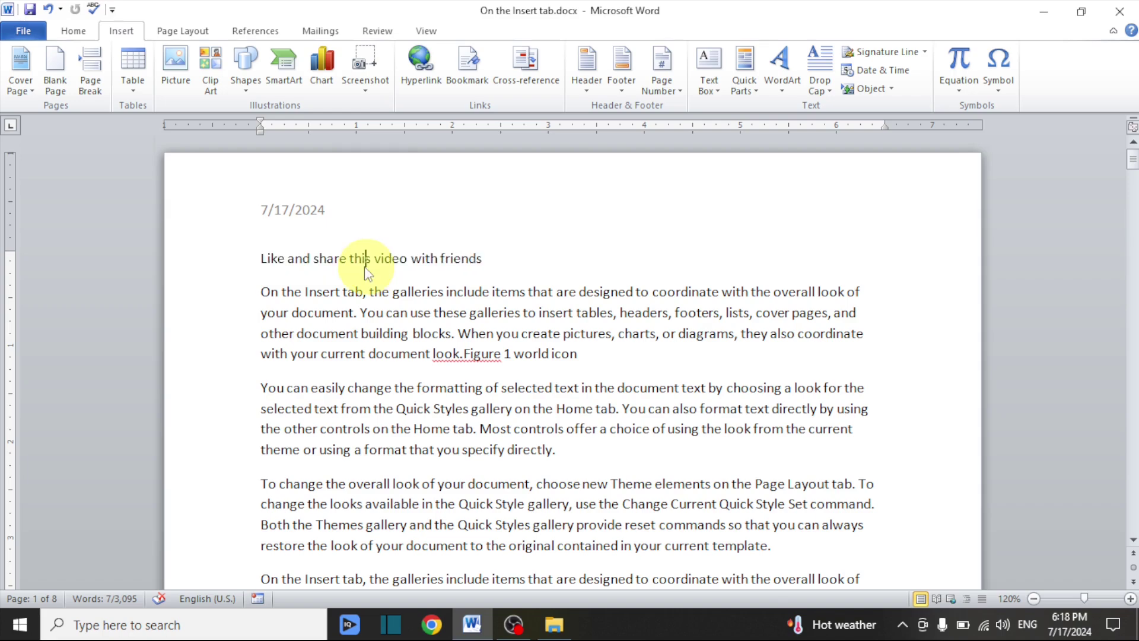
pyautogui.scroll(-20, 366, 269)
pyautogui.scroll(-20, 415, 303)
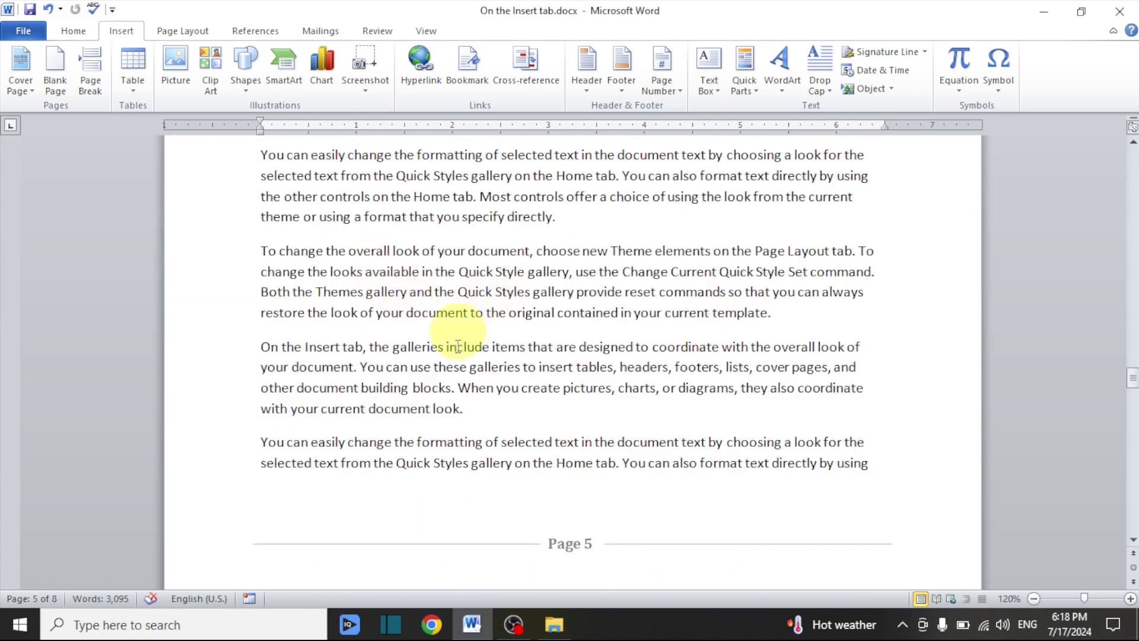
pyautogui.click(483, 412)
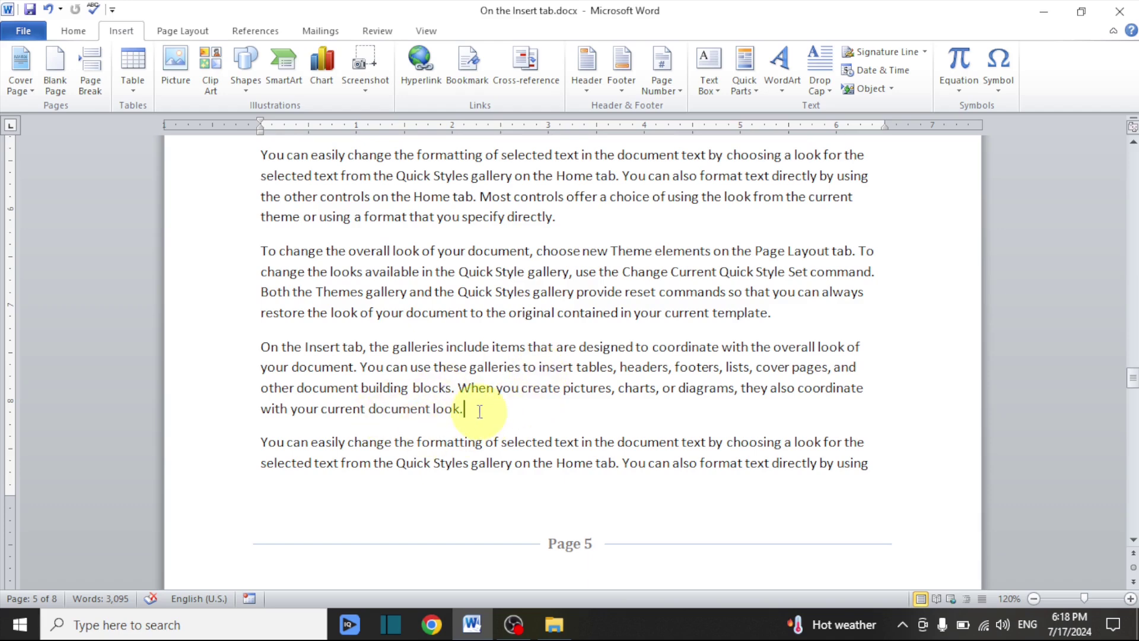
pyautogui.click(749, 79)
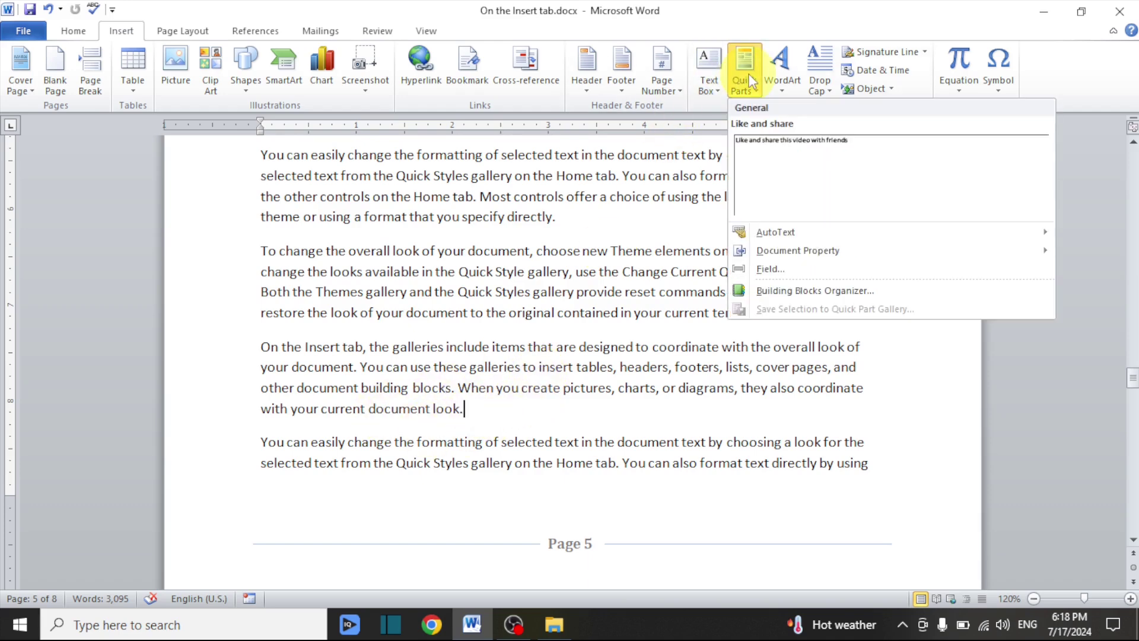
pyautogui.click(778, 159)
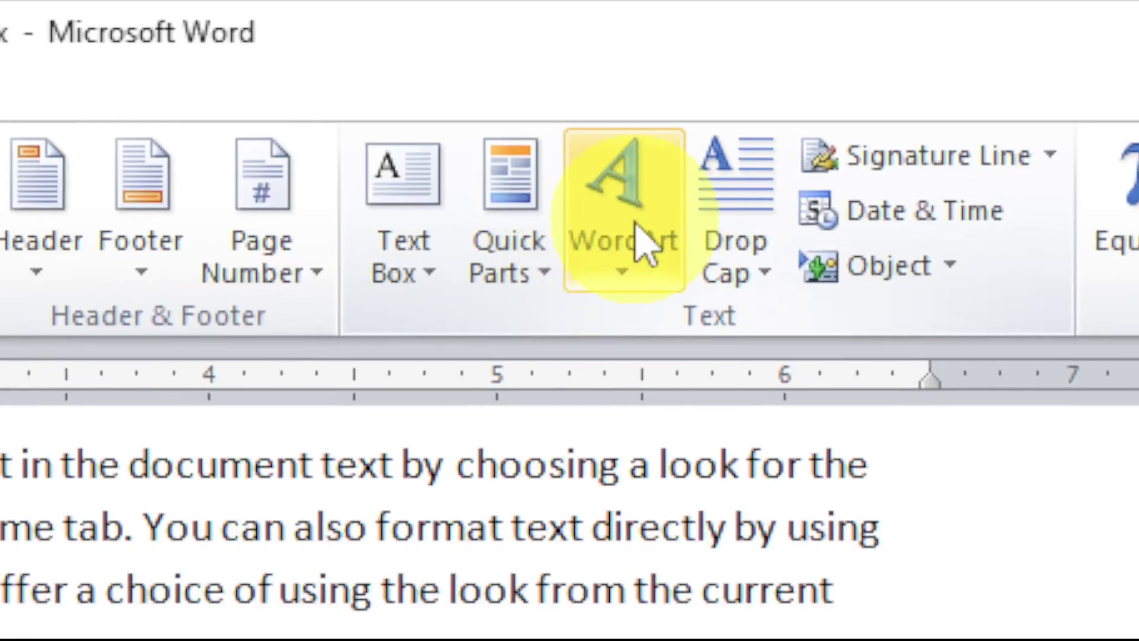
# Turn the inserted sentence "Like and share this video with friends" into red bevelled WordArt and resize its frame
pyautogui.click(643, 243)
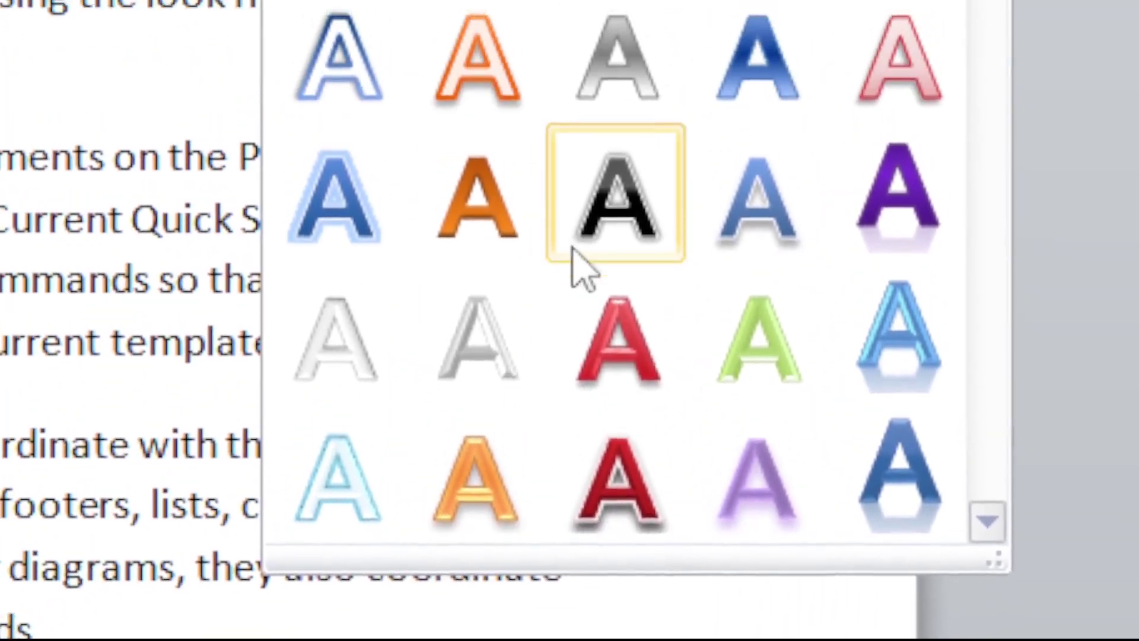
pyautogui.click(60, 627)
pyautogui.moveTo(60, 628); pyautogui.dragTo(0, 628)
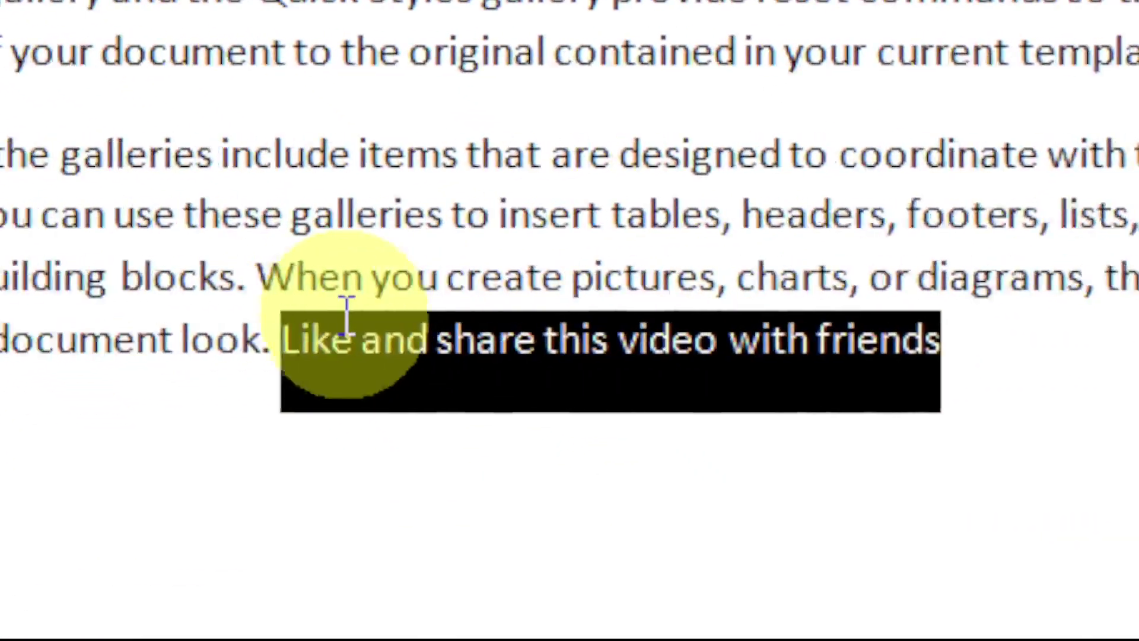
pyautogui.click(649, 221)
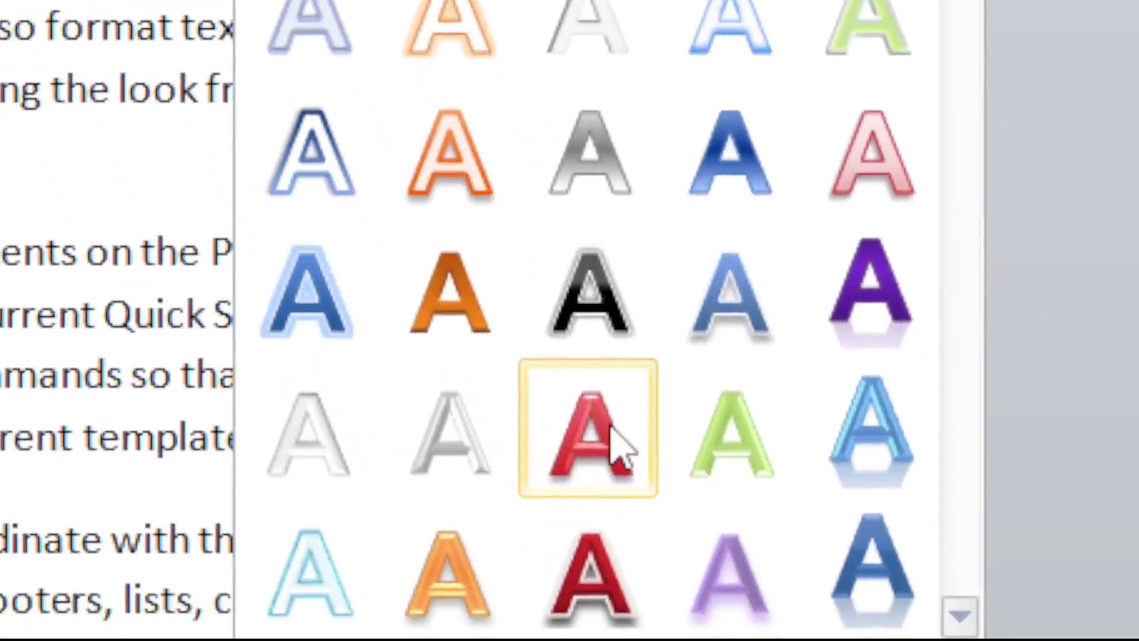
pyautogui.click(619, 439)
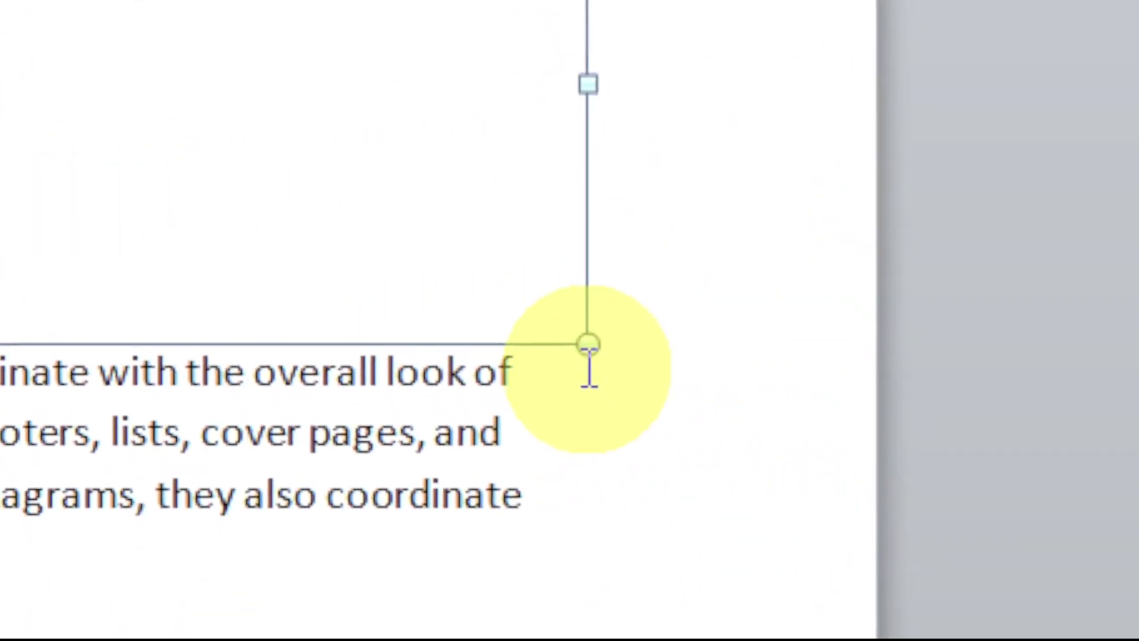
pyautogui.moveTo(588, 344); pyautogui.dragTo(803, 304)
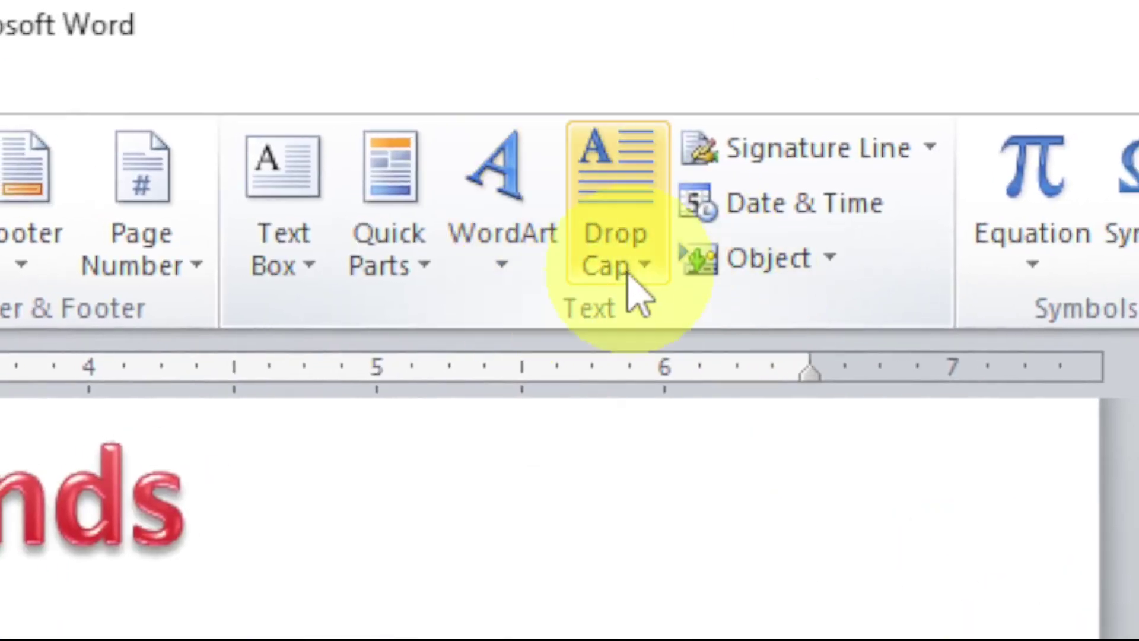
# Apply a Dropped drop cap to the first letter of the paragraph beginning "You can easily change the formatting"
pyautogui.click(629, 273)
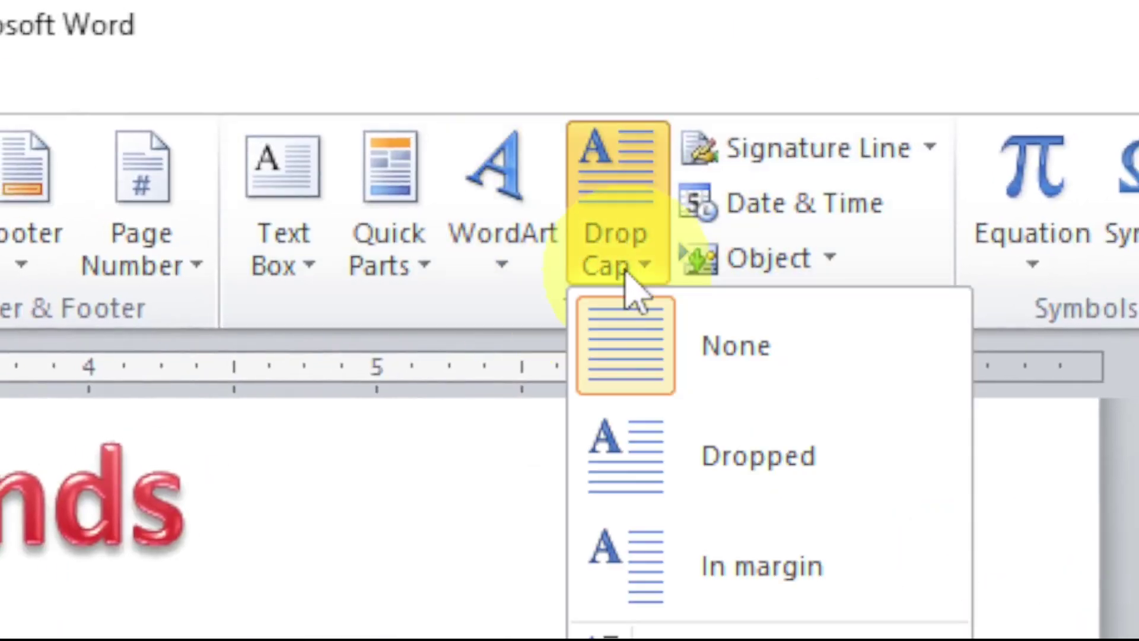
pyautogui.click(574, 247)
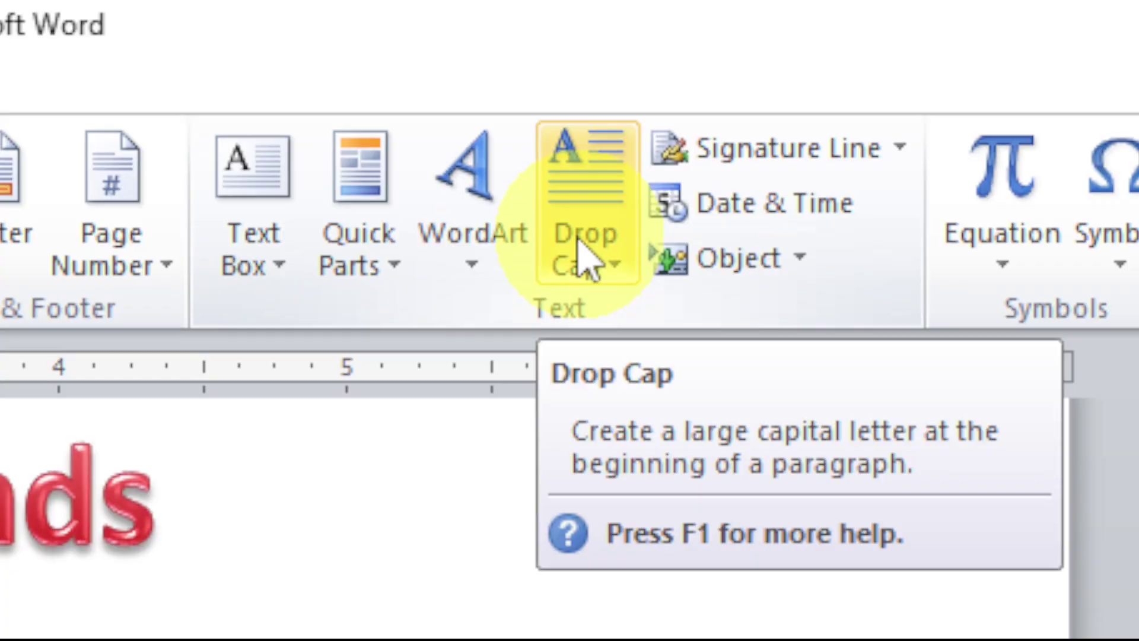
pyautogui.click(584, 255)
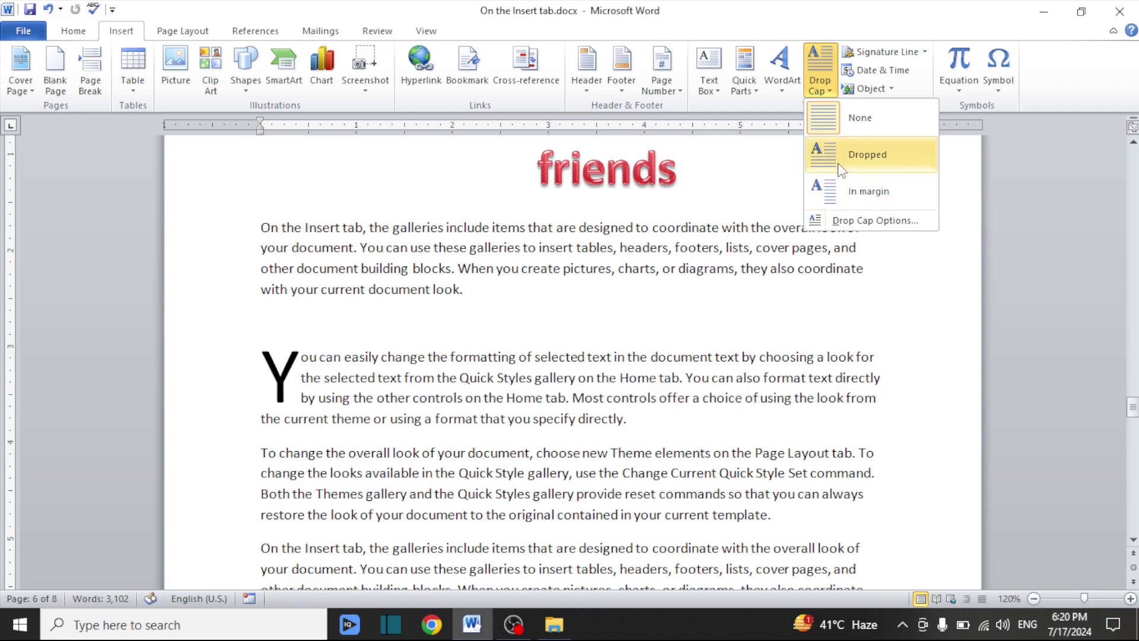
pyautogui.click(840, 169)
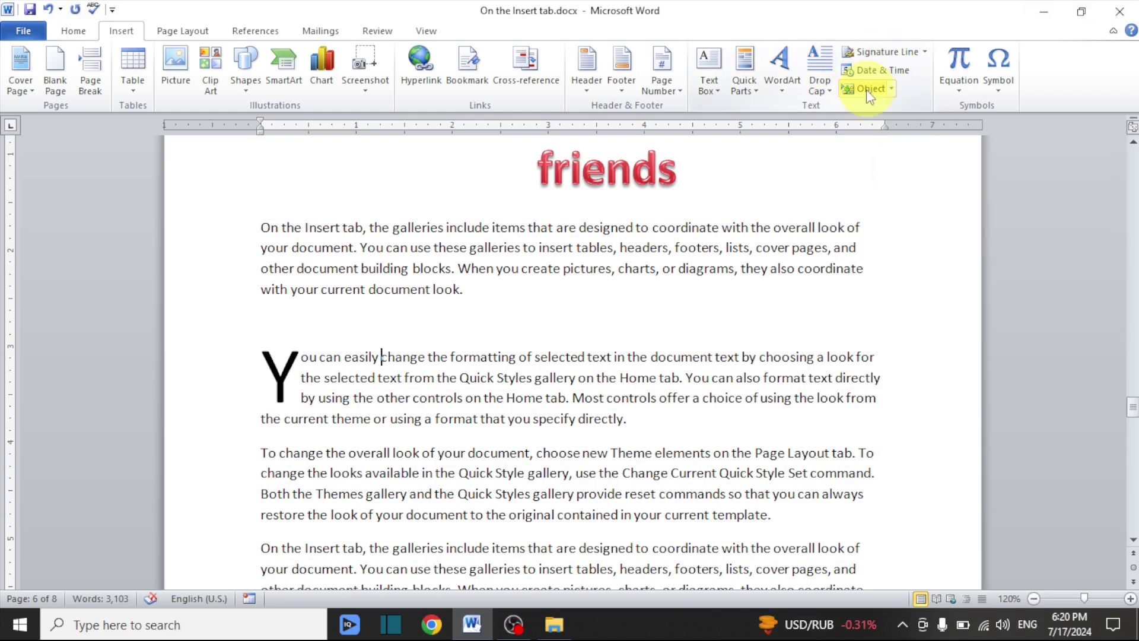
# Insert the date and time in the format "7/17/2024 6:20 PM" after "You can easily" in the drop-cap paragraph
pyautogui.click(870, 71)
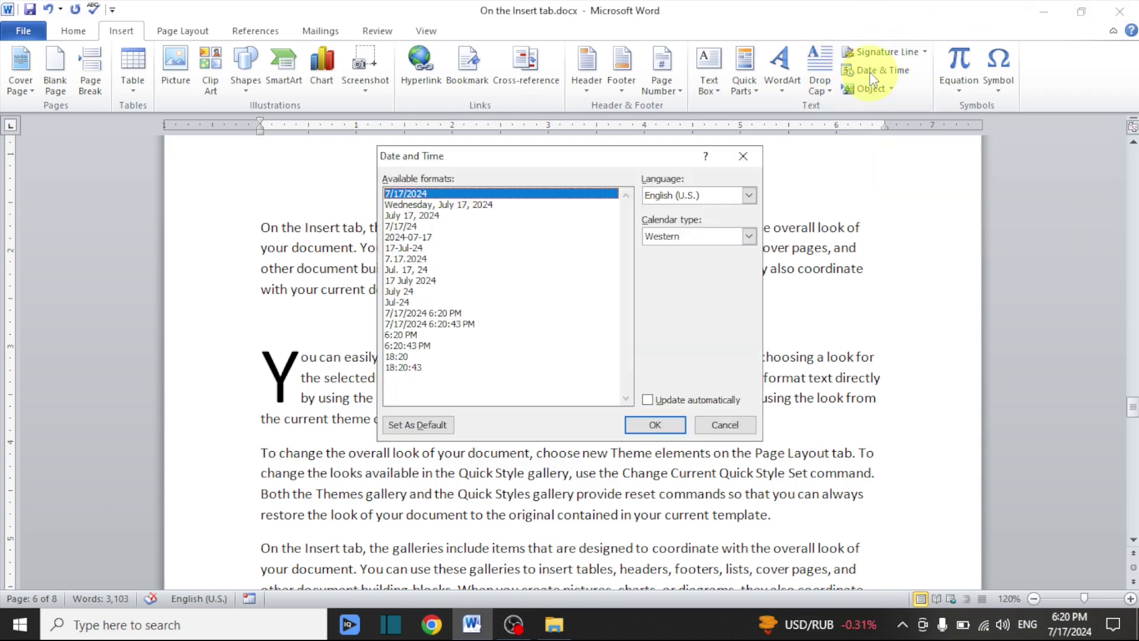
pyautogui.click(483, 258)
pyautogui.click(415, 323)
pyautogui.click(463, 215)
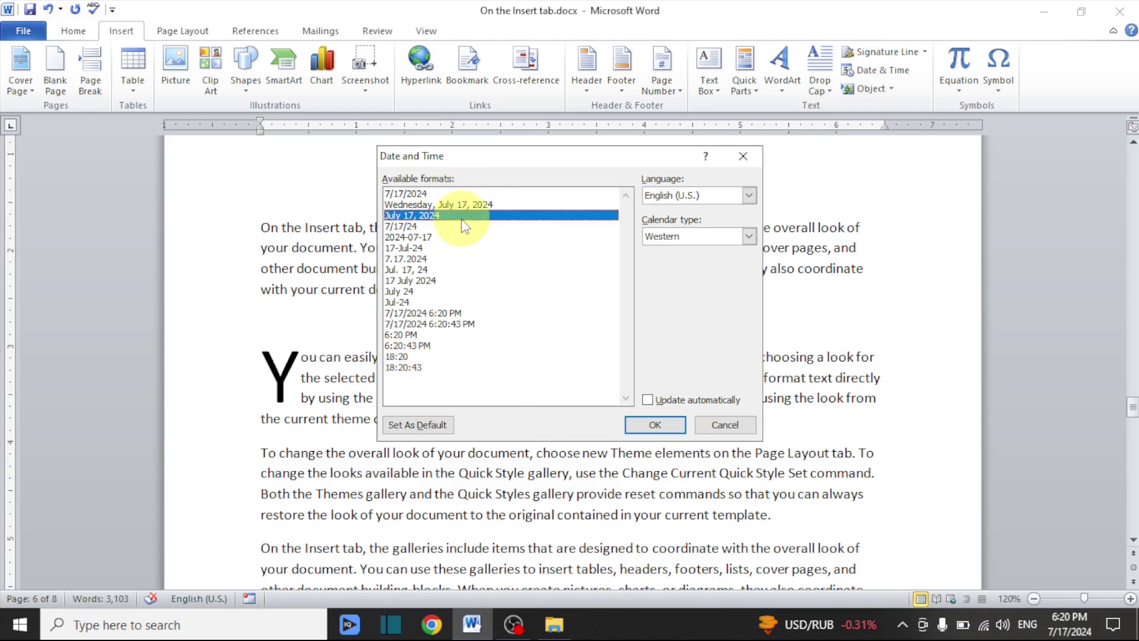
pyautogui.click(436, 248)
pyautogui.click(442, 312)
pyautogui.click(654, 424)
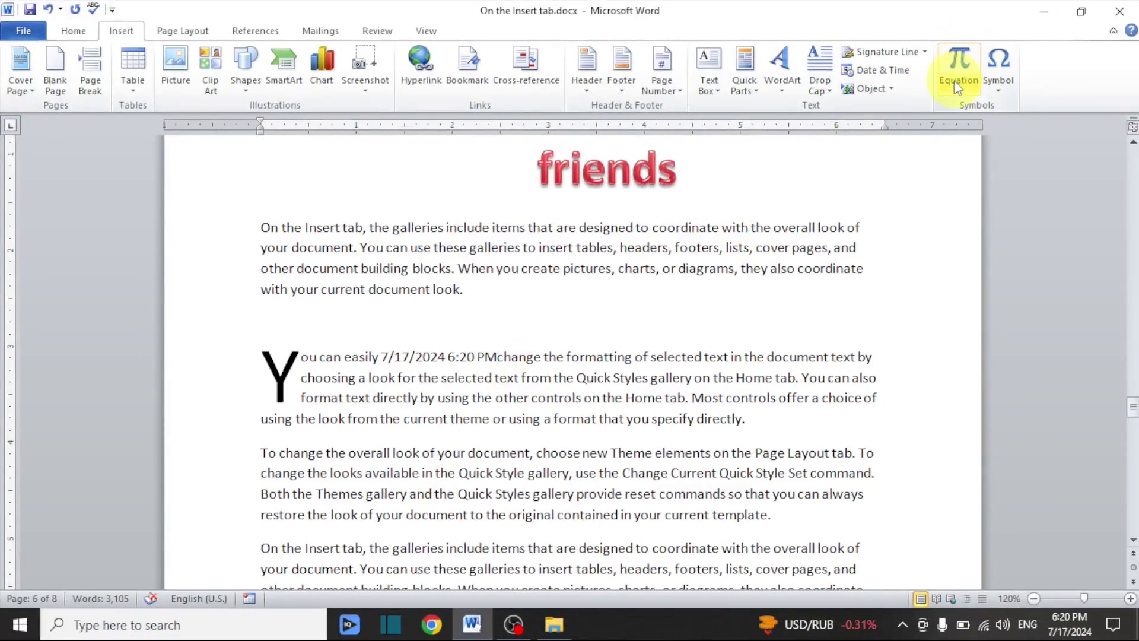
# Look through the full set of pictorial symbols available for insertion, and close the Symbol dialog without inserting any
pyautogui.click(999, 83)
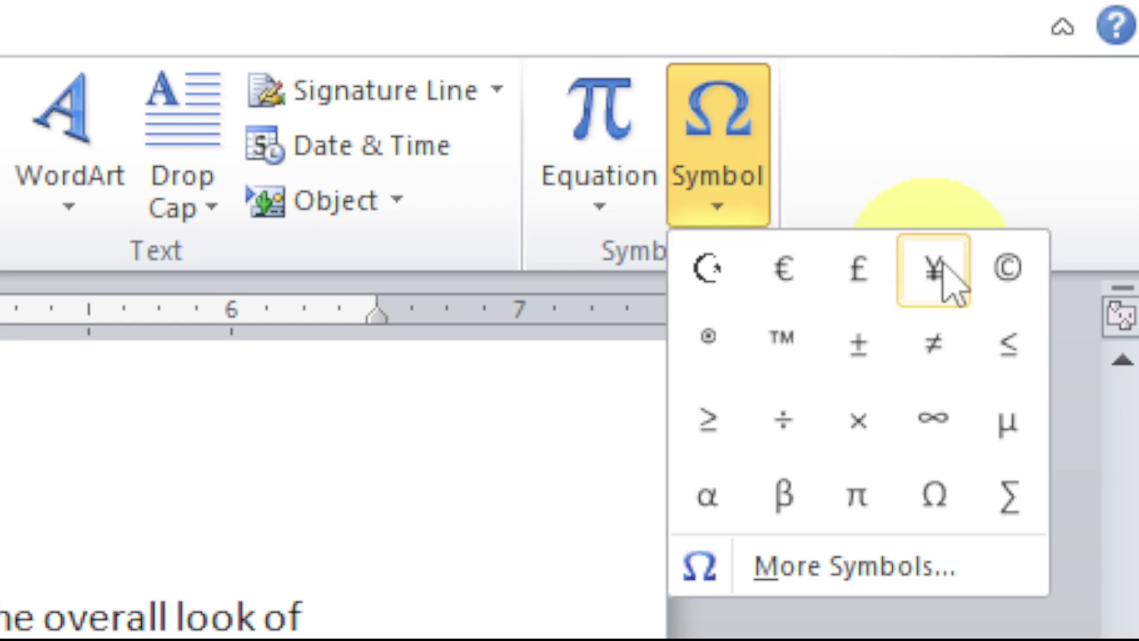
pyautogui.click(786, 573)
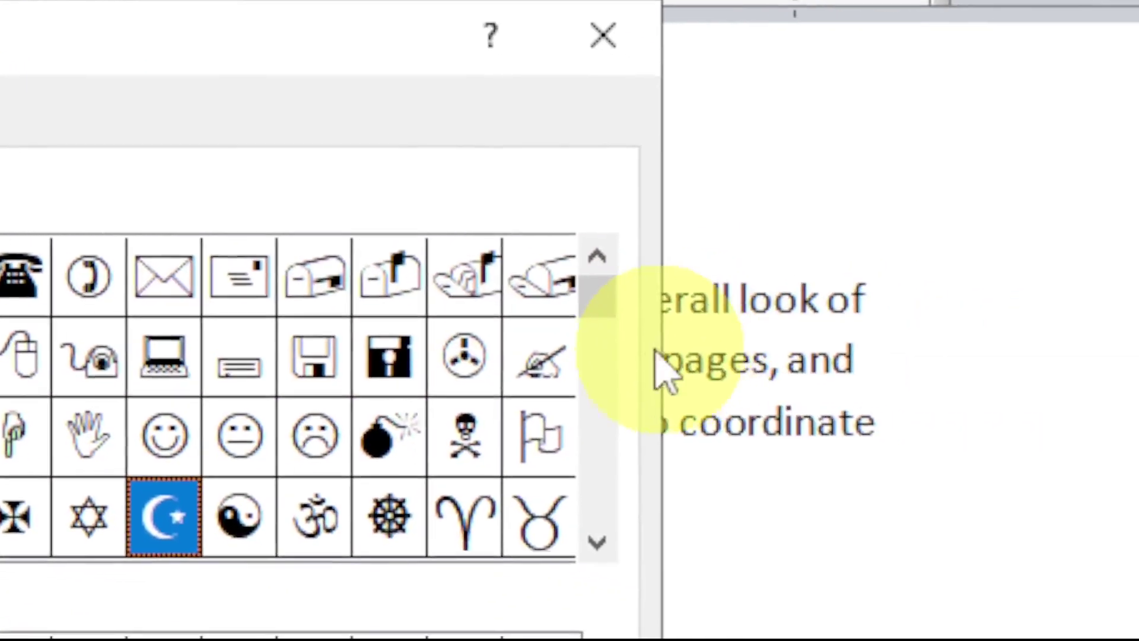
pyautogui.moveTo(575, 316); pyautogui.dragTo(567, 457)
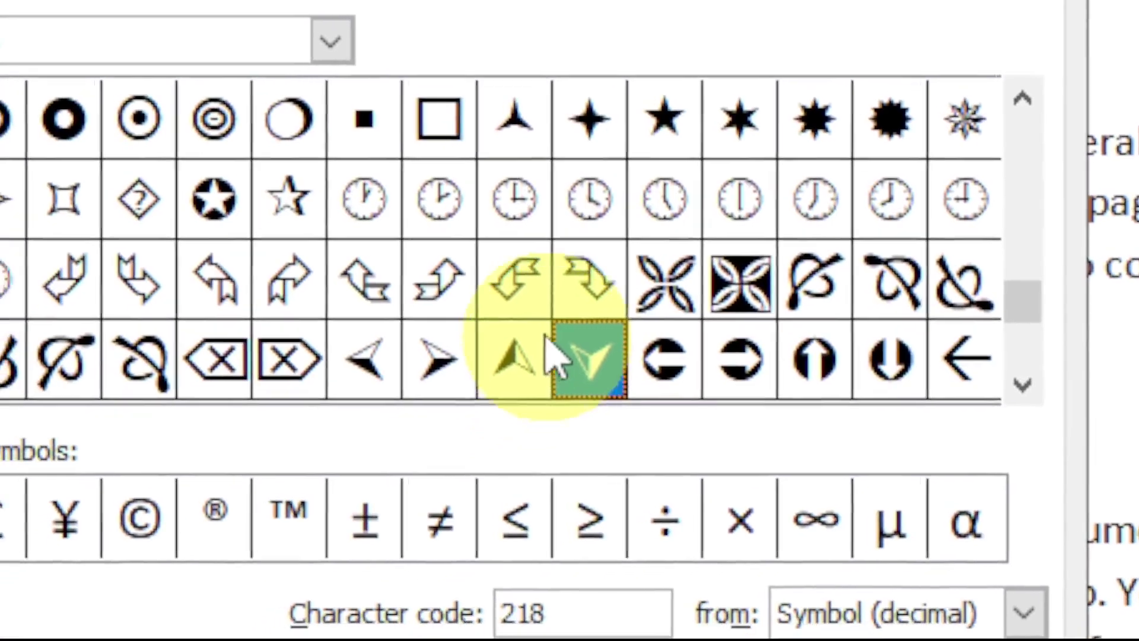
pyautogui.click(9, 481)
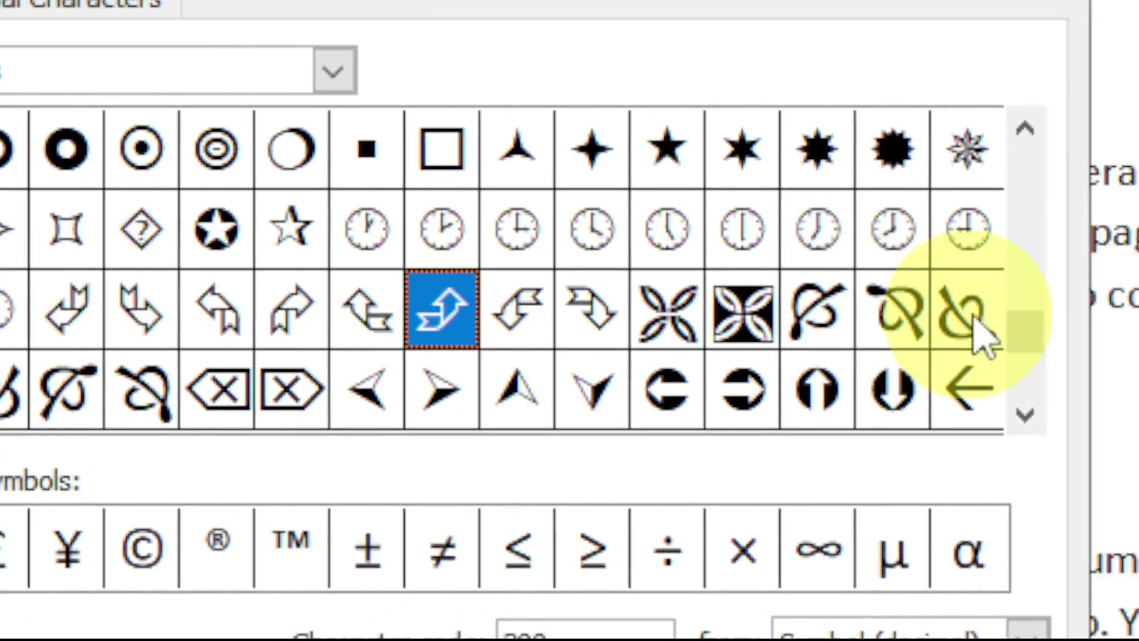
pyautogui.moveTo(1119, 329); pyautogui.dragTo(1117, 181)
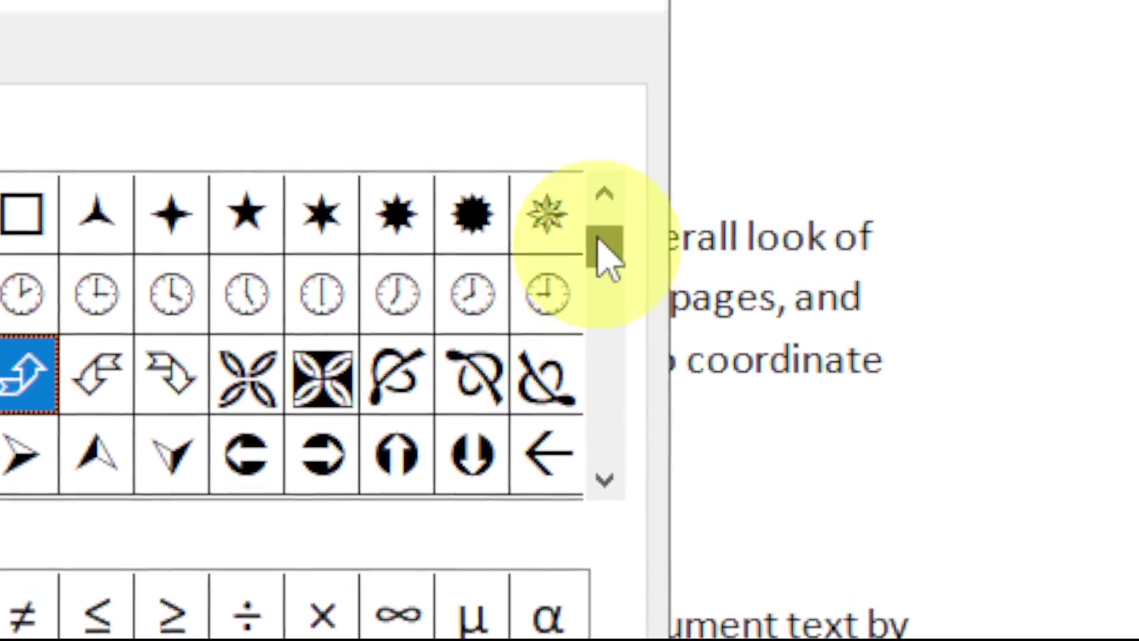
pyautogui.moveTo(598, 237)
pyautogui.mouseDown()
pyautogui.moveTo(599, 219)
pyautogui.moveTo(599, 228)
pyautogui.mouseUp()
pyautogui.click(605, 478)
pyautogui.click(605, 478)
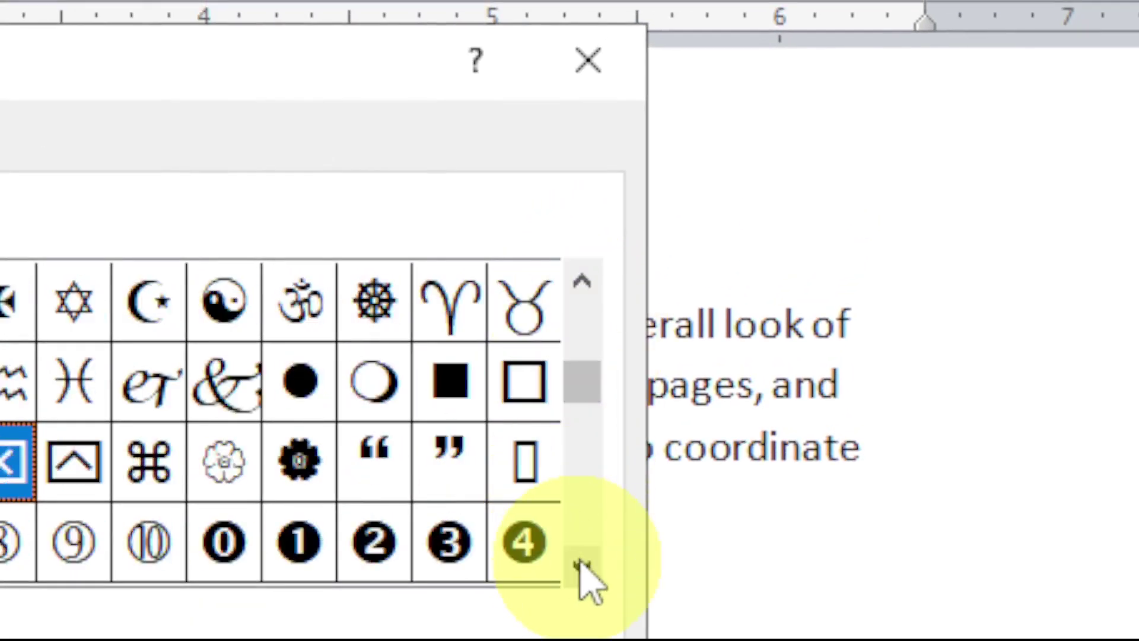
pyautogui.moveTo(581, 567); pyautogui.dragTo(581, 567)
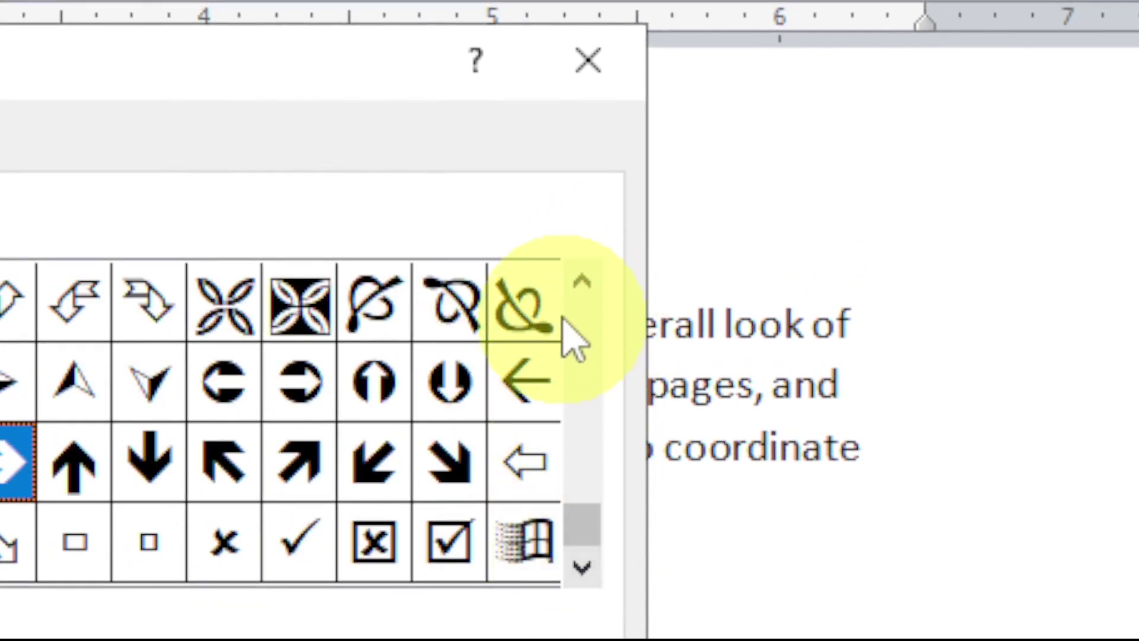
pyautogui.moveTo(564, 320); pyautogui.dragTo(571, 305)
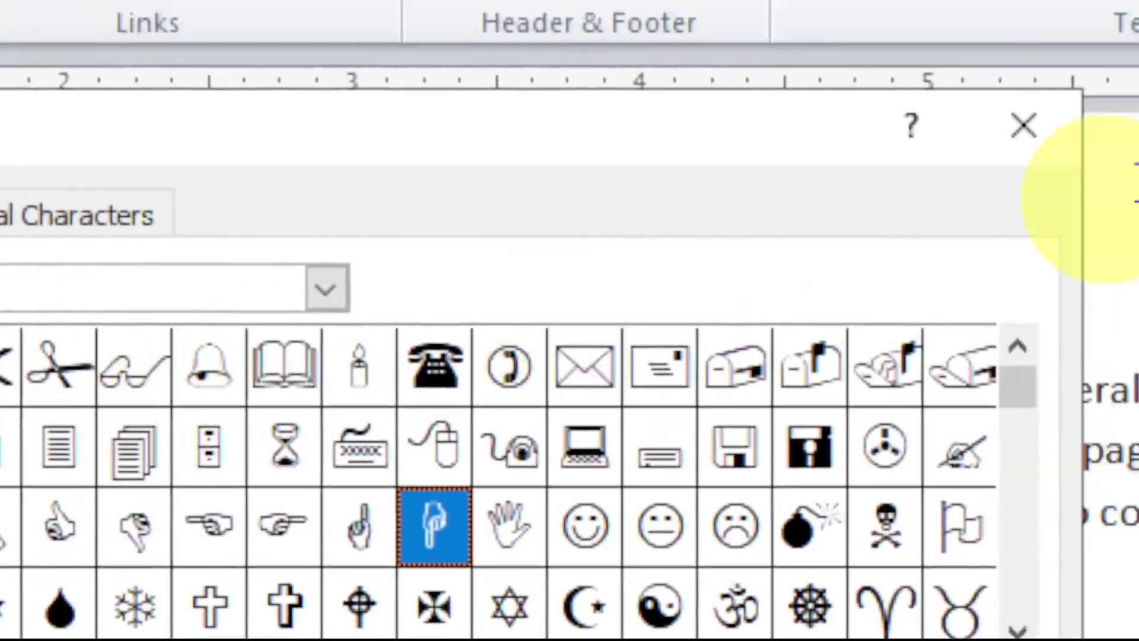
pyautogui.click(587, 60)
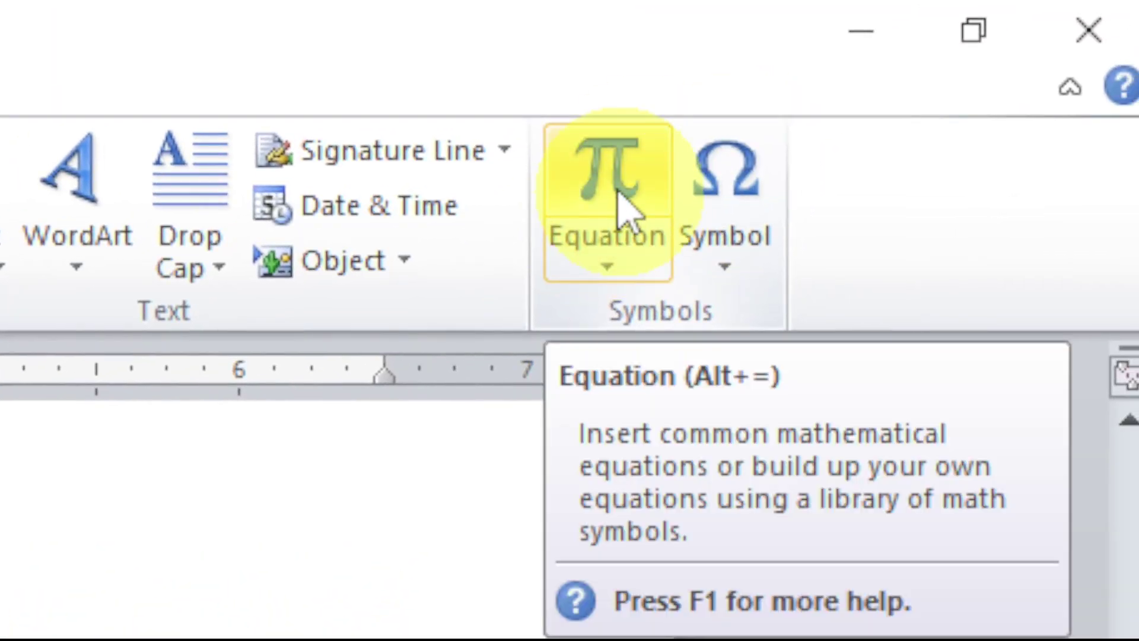
# Insert a blank equation after the date and time and review the equation structure galleries from Fraction to Matrix
pyautogui.click(620, 205)
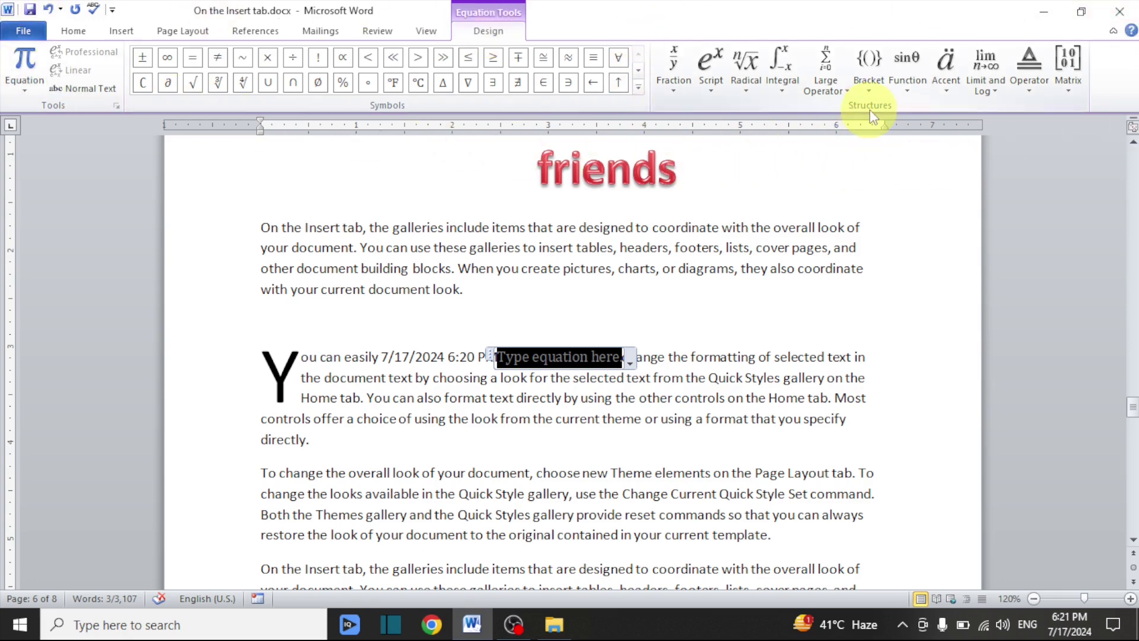
pyautogui.click(673, 65)
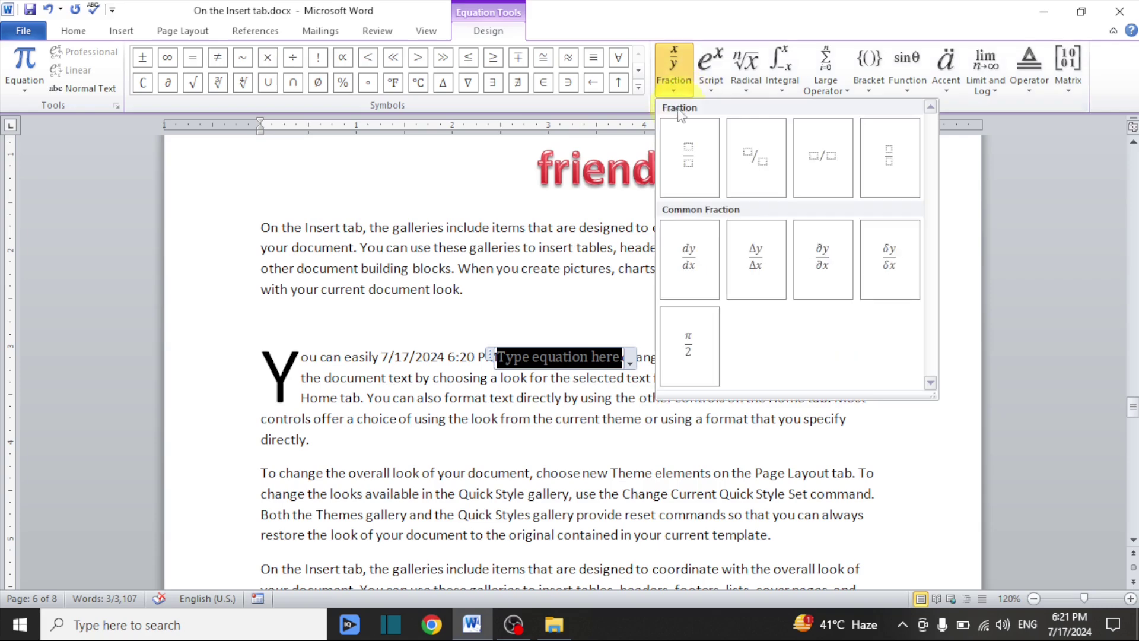
pyautogui.click(706, 77)
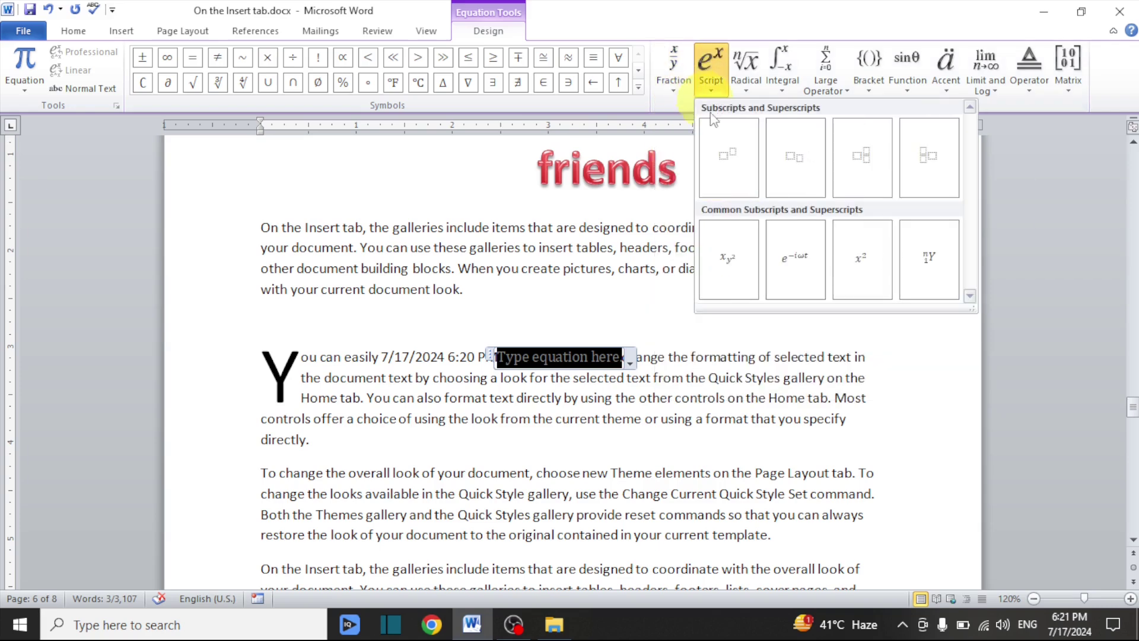
pyautogui.click(752, 95)
pyautogui.click(788, 91)
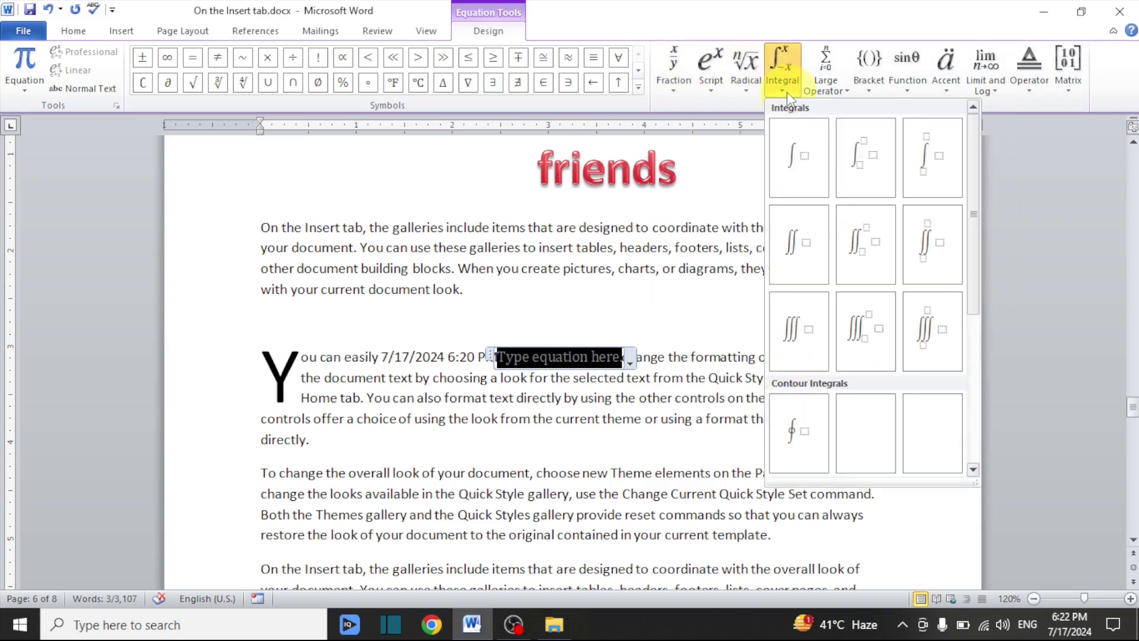
pyautogui.click(819, 94)
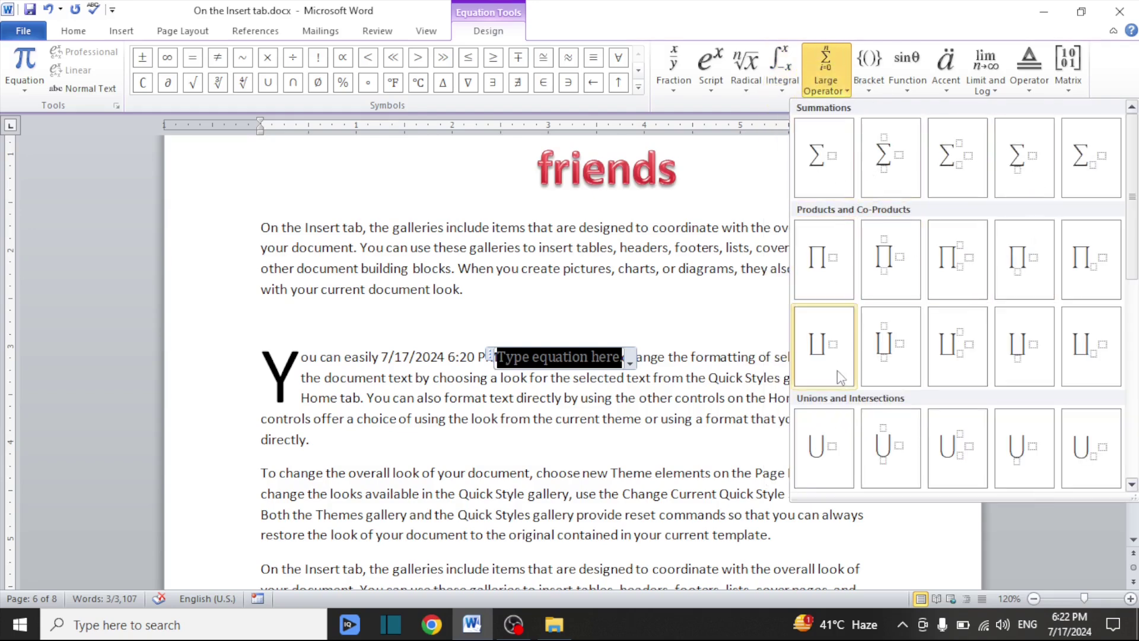
pyautogui.click(869, 74)
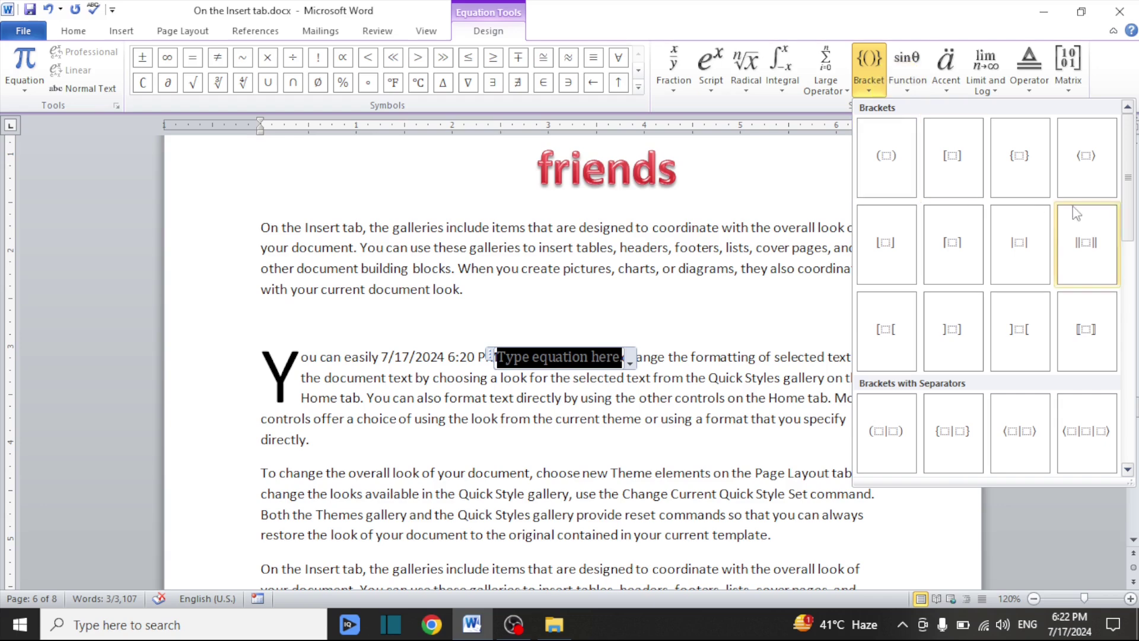
pyautogui.click(904, 83)
pyautogui.click(949, 83)
pyautogui.click(984, 80)
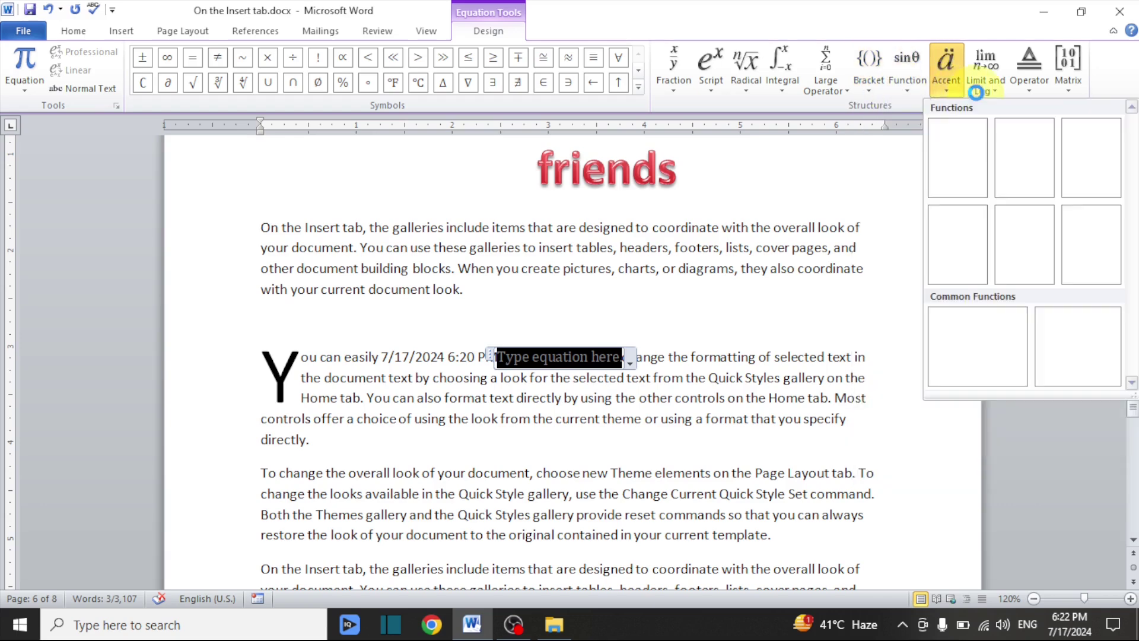
pyautogui.click(1067, 71)
pyautogui.scroll(-3, 1000, 196)
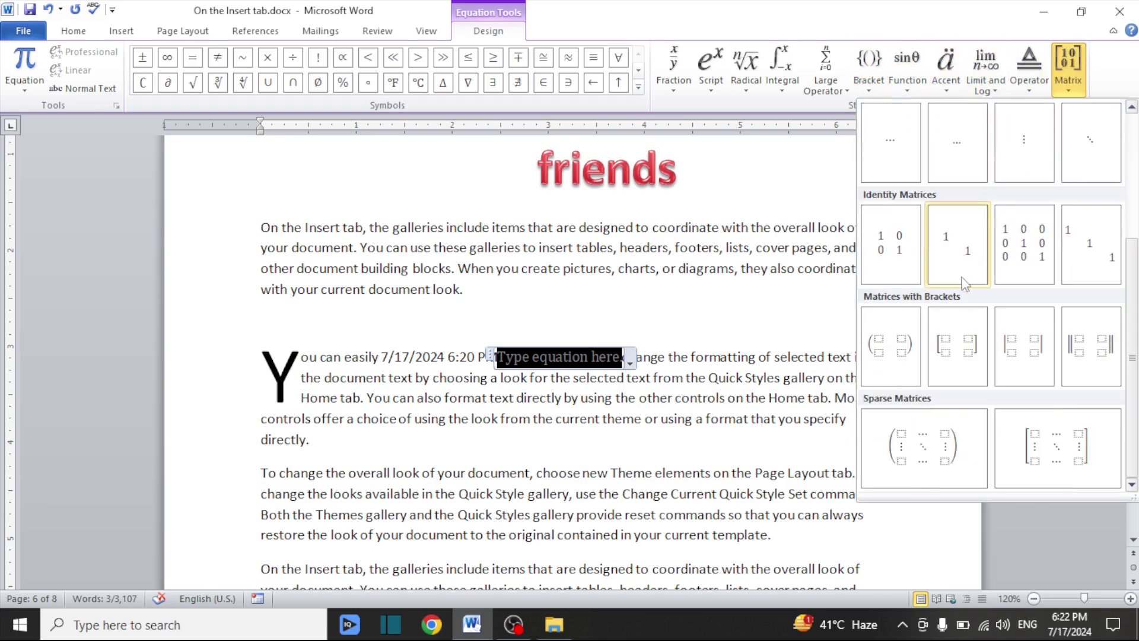
pyautogui.scroll(3, 972, 237)
pyautogui.click(1066, 92)
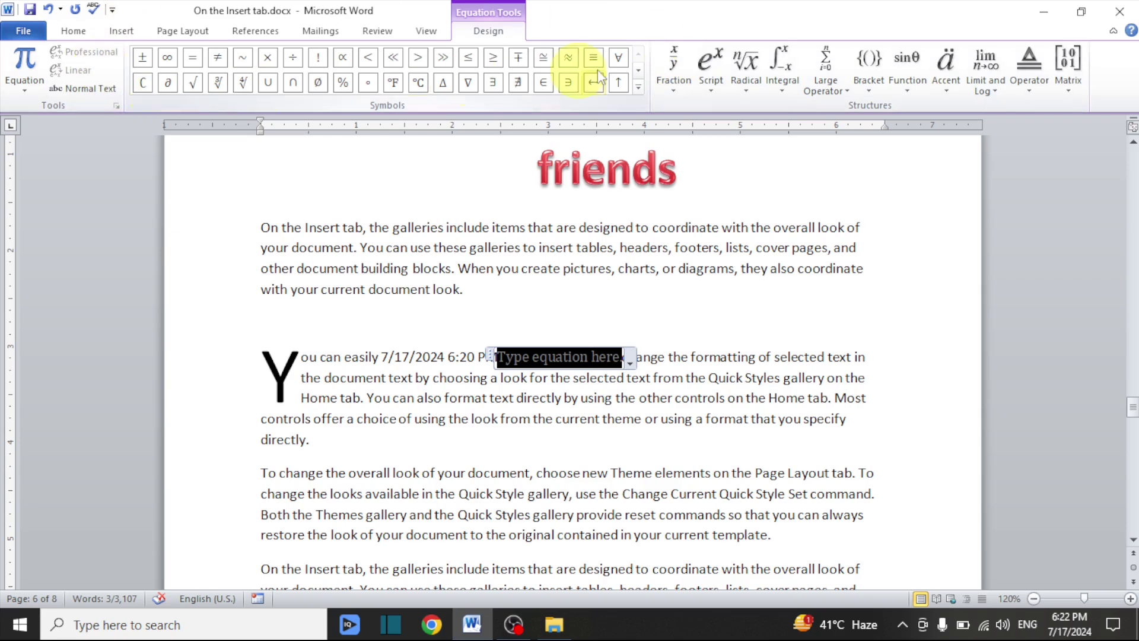
# Examine the Basic Math symbols available for the equation, and return to the general insert commands
pyautogui.click(638, 88)
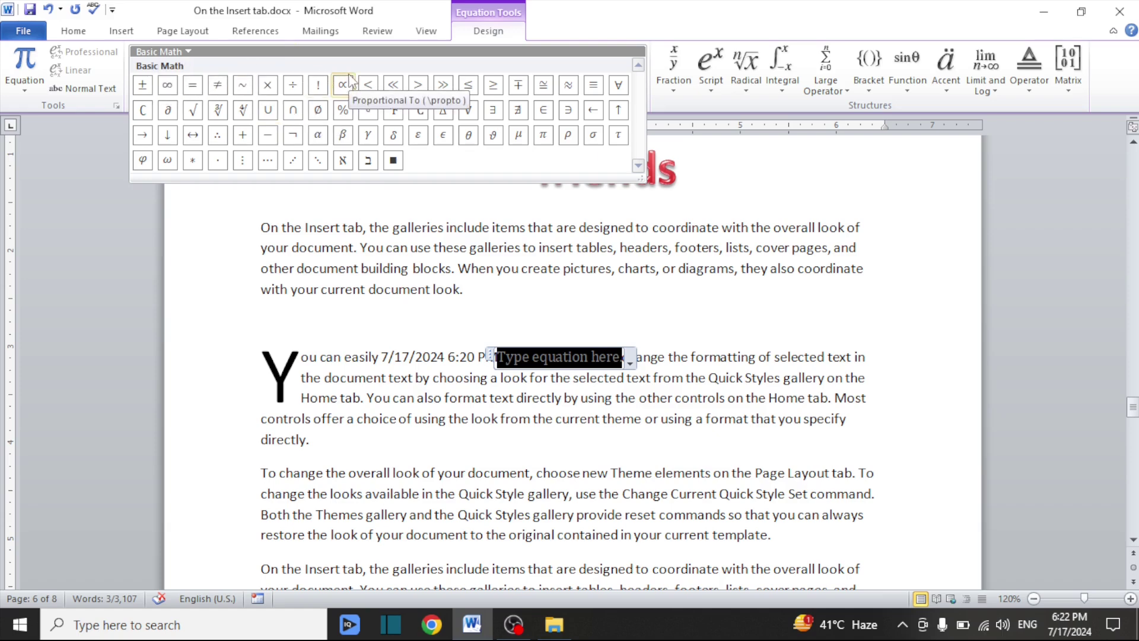
pyautogui.click(202, 47)
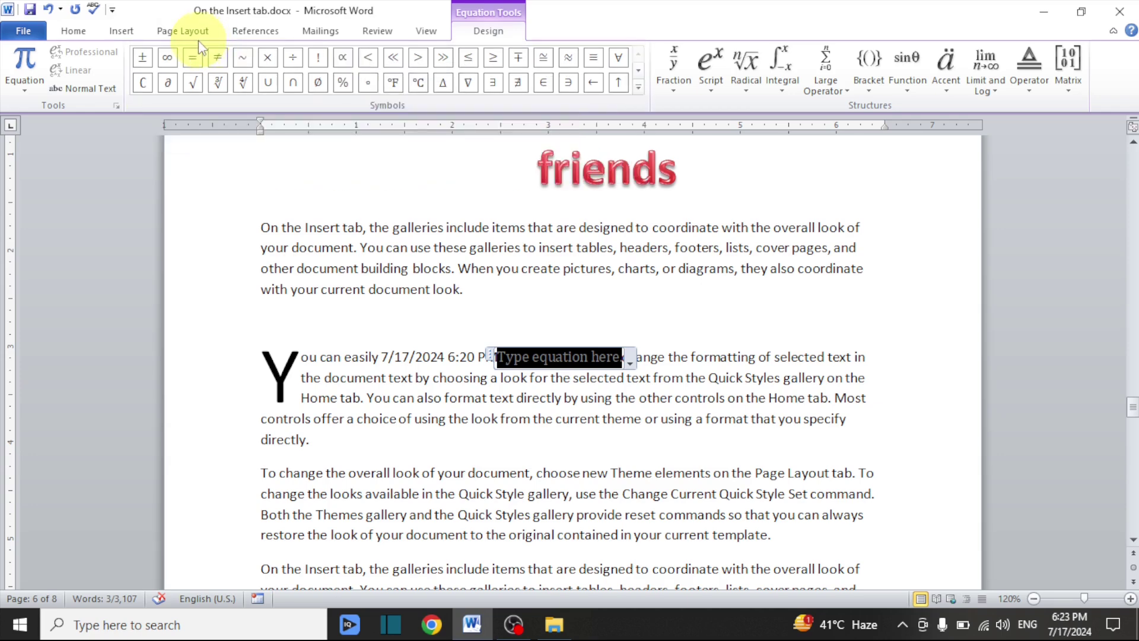
pyautogui.click(125, 31)
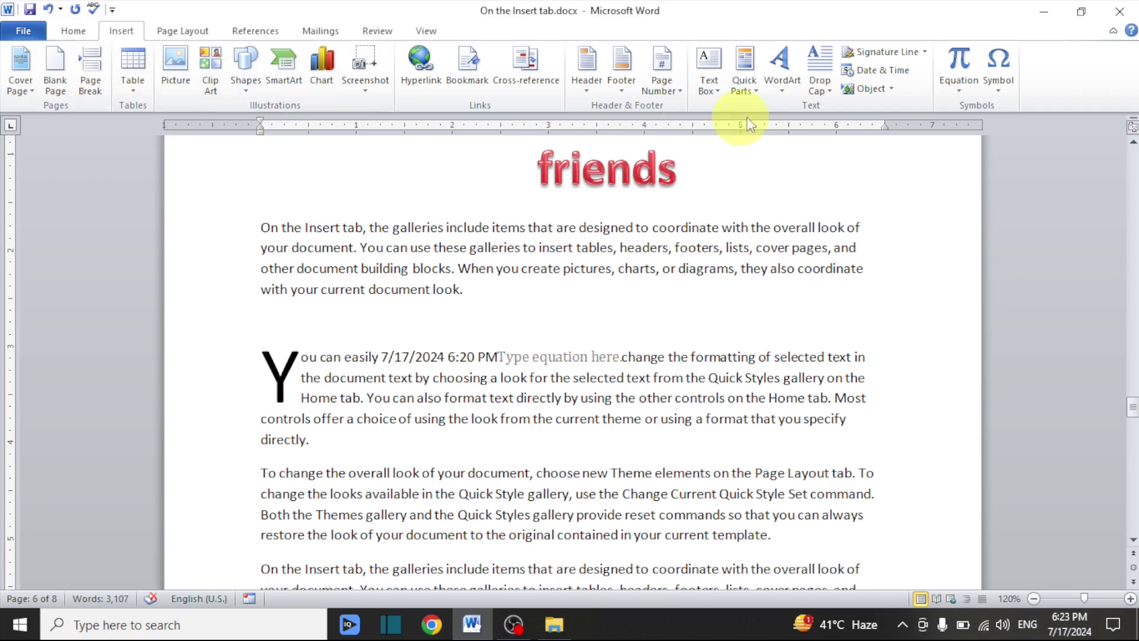